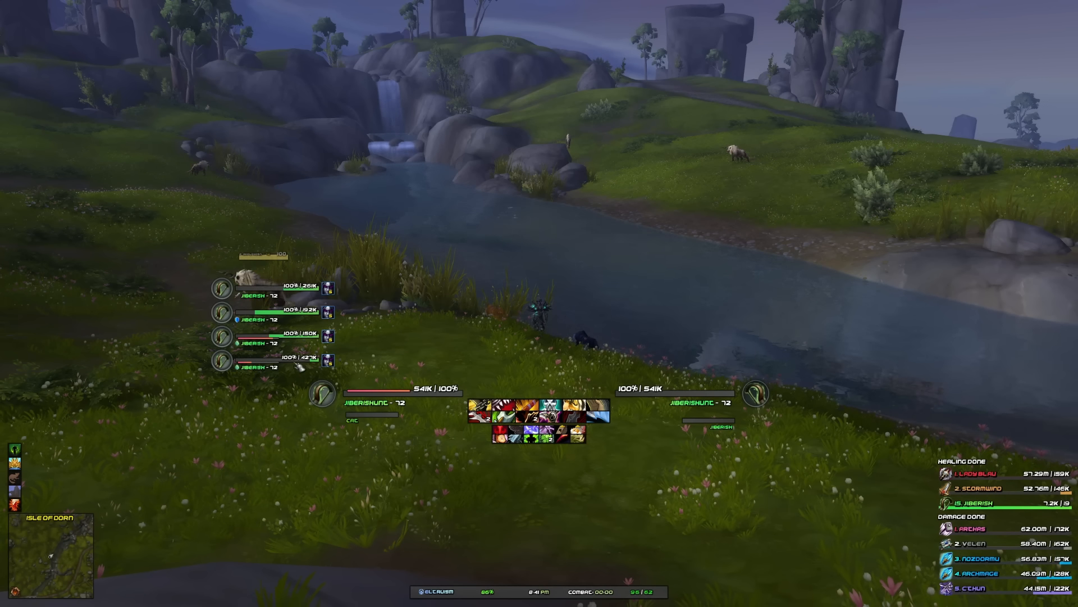
- Switch from the game to the web browser showing the JiberishUI website
drag(755, 393, 623, 321)
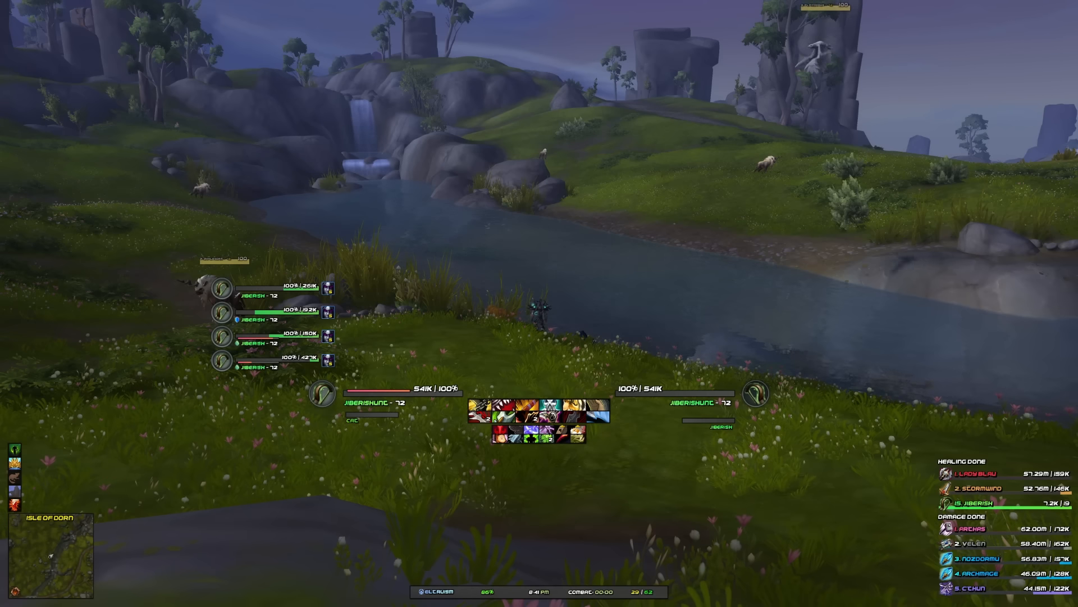
key(alt+Tab)
drag(990, 105, 754, 48)
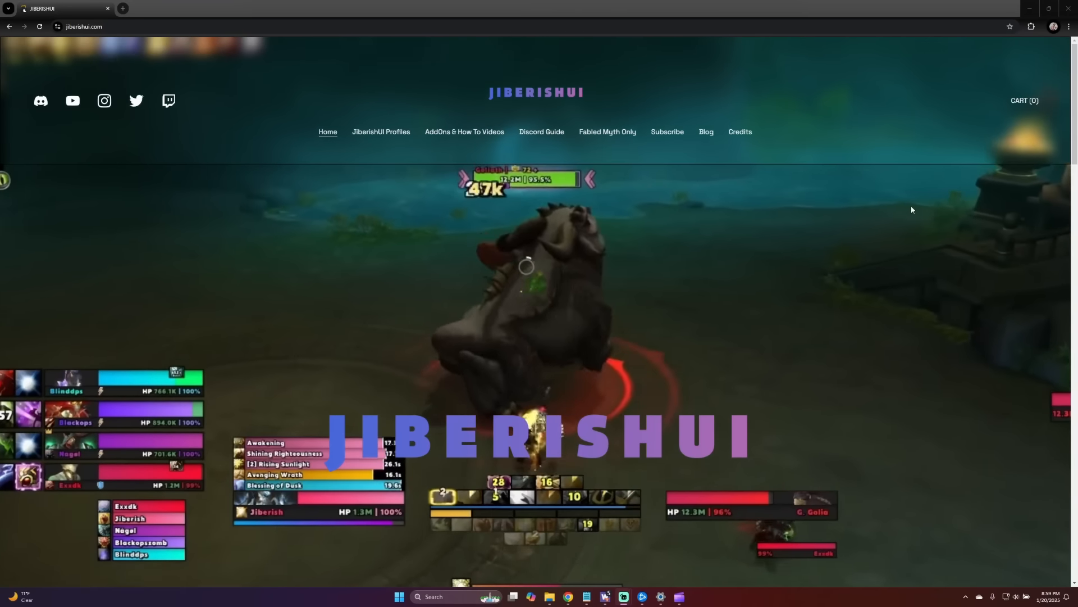
scroll(911, 208, down, 2)
scroll(898, 208, up, 2)
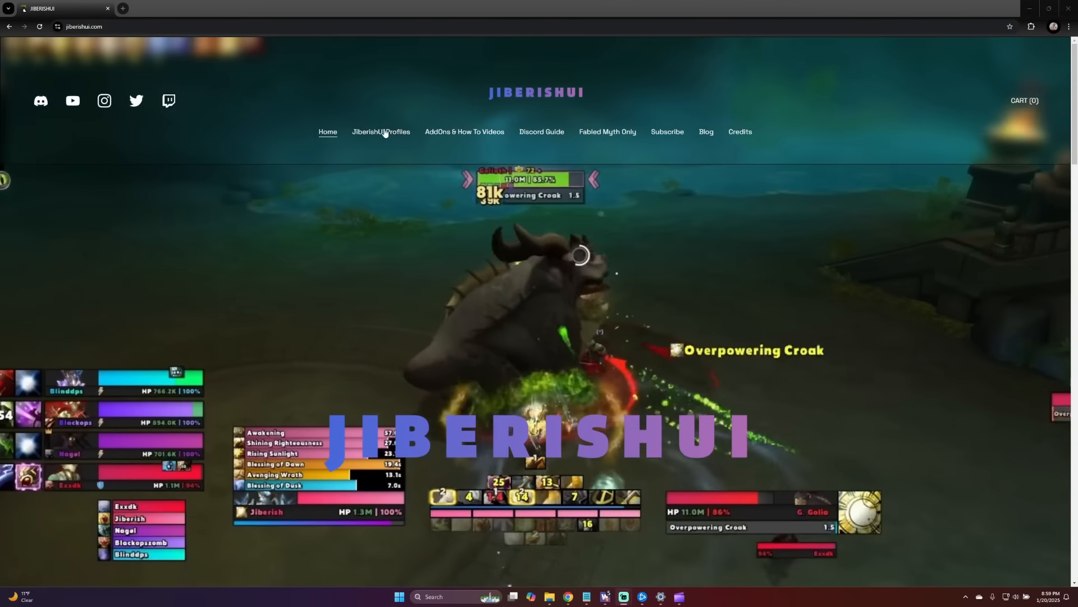
- Open the JiberishUI Profiles page and then its Free ElvUI Profiles section
click(381, 131)
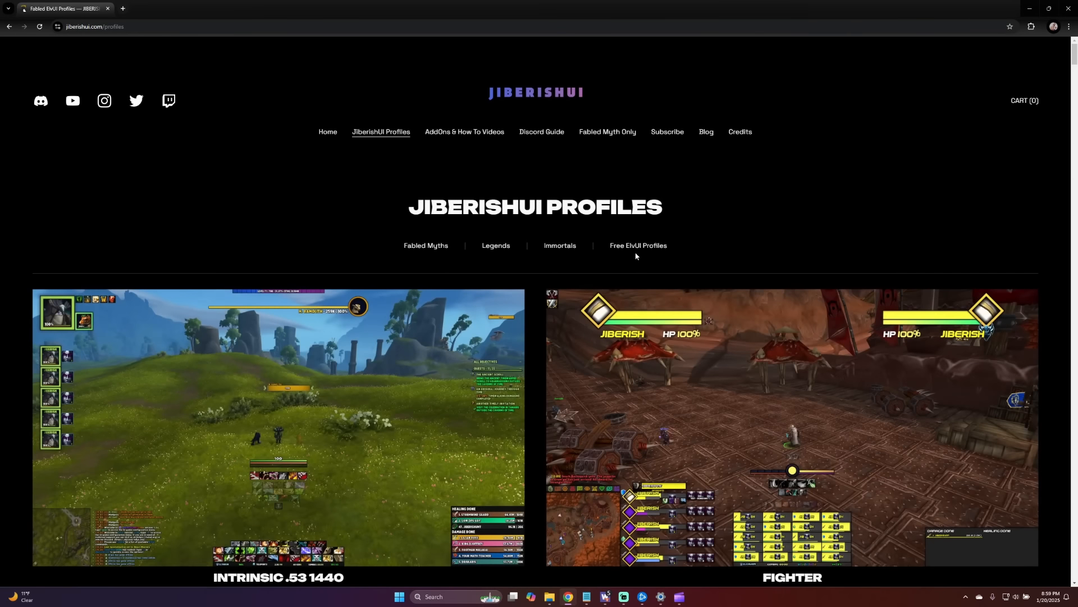
click(640, 247)
- Scroll through the free ElvUI profile gallery to browse the available layouts
scroll(640, 251, down, 4)
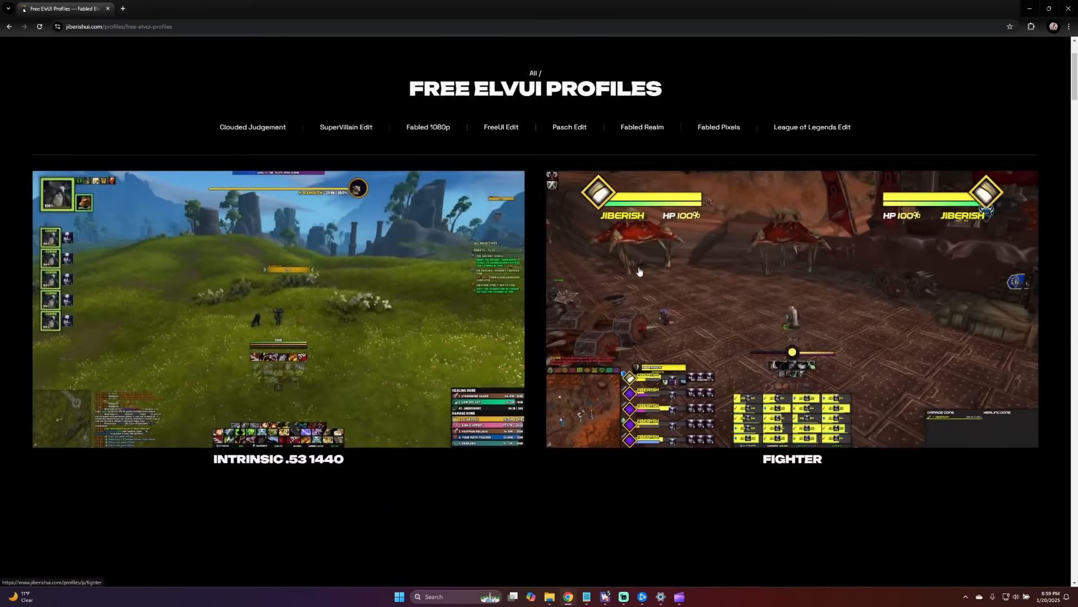
scroll(640, 267, down, 8)
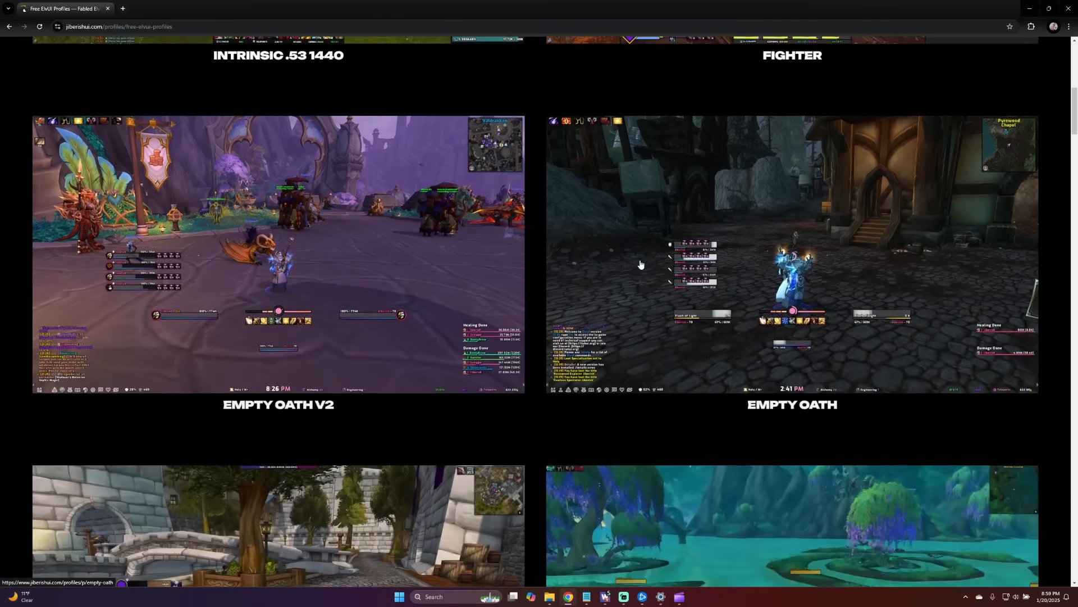
scroll(640, 264, down, 7)
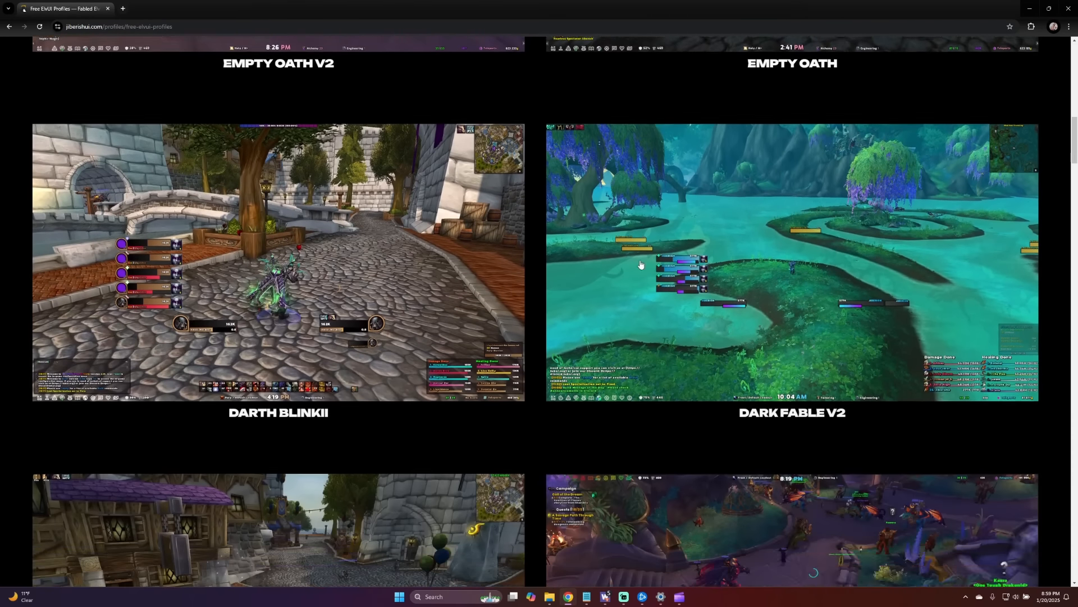
scroll(640, 264, down, 7)
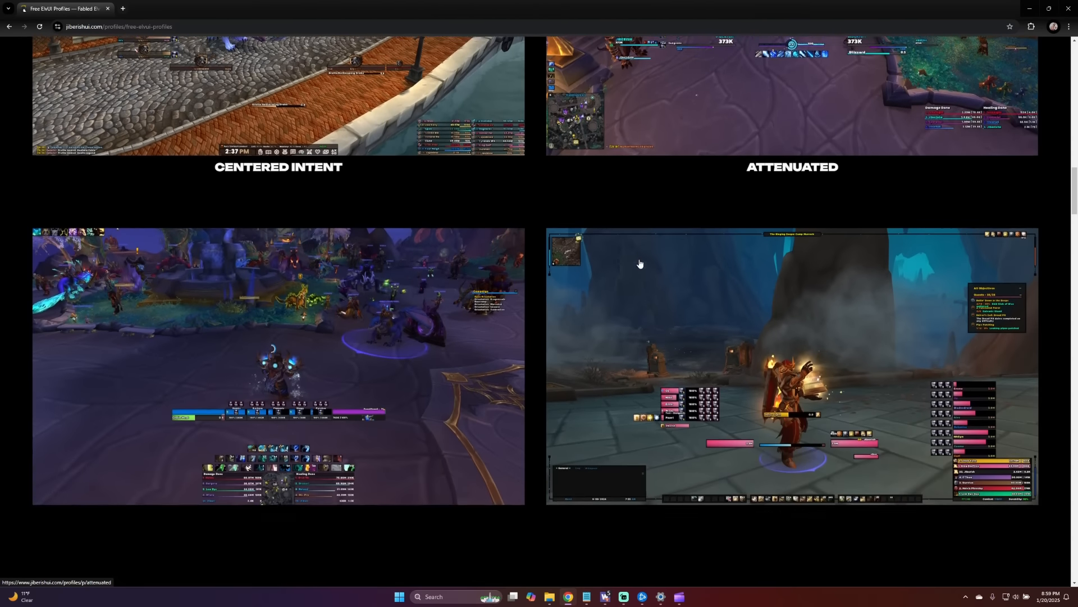
scroll(639, 264, down, 7)
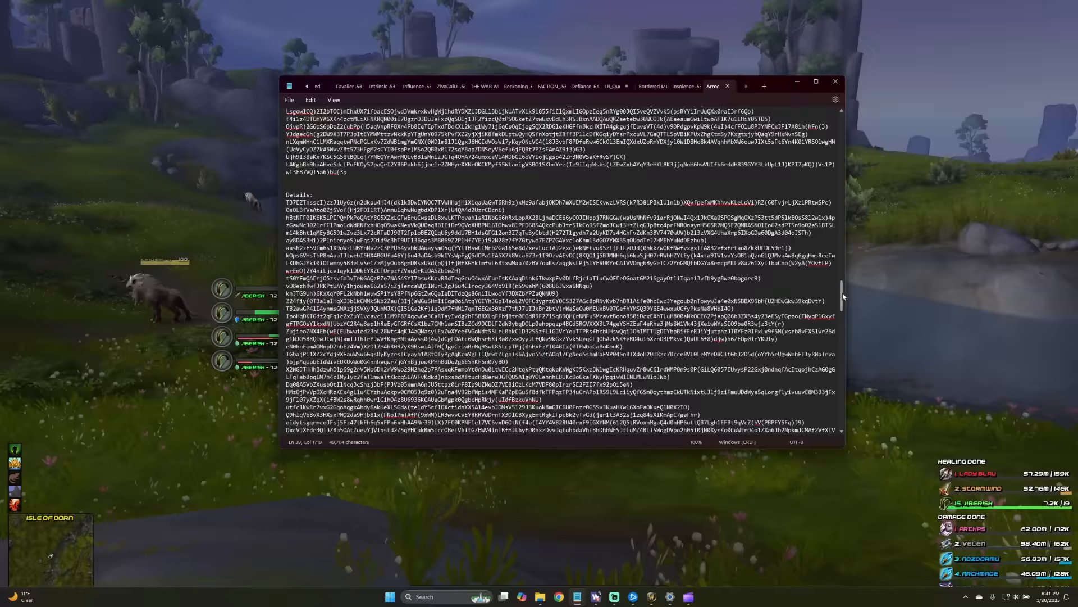
drag(842, 168, 829, 122)
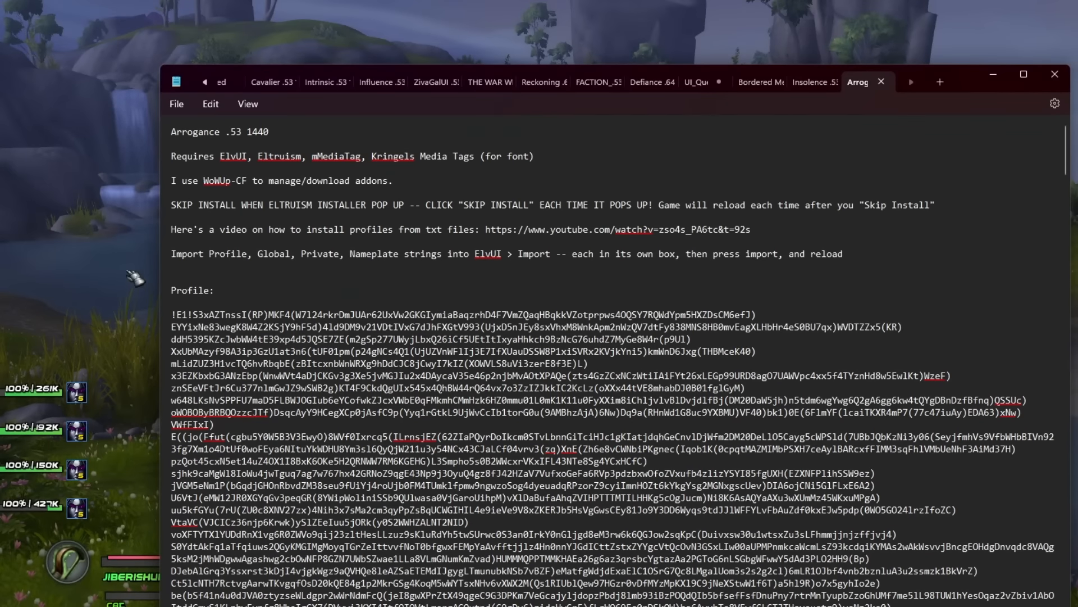
- Return to the game and open the Profiles section of the ElvUI settings
click(127, 270)
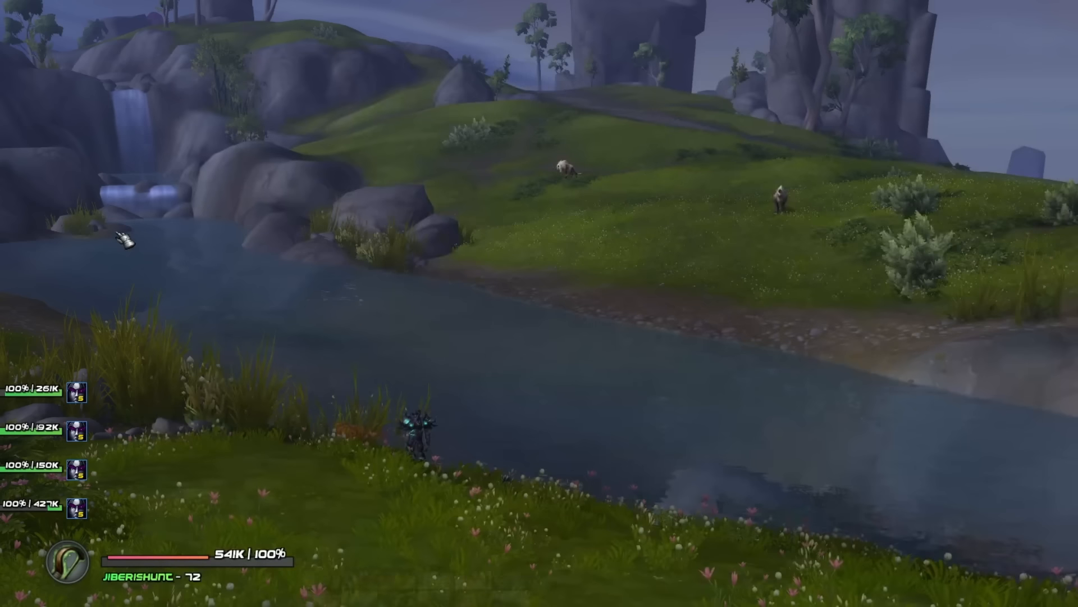
key(Escape)
click(399, 341)
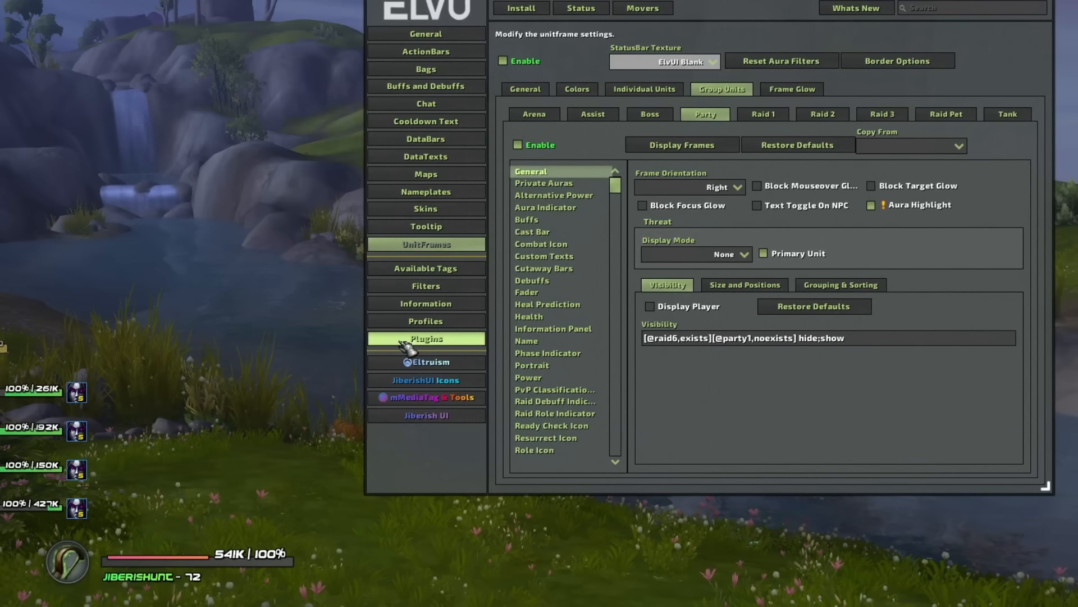
click(416, 324)
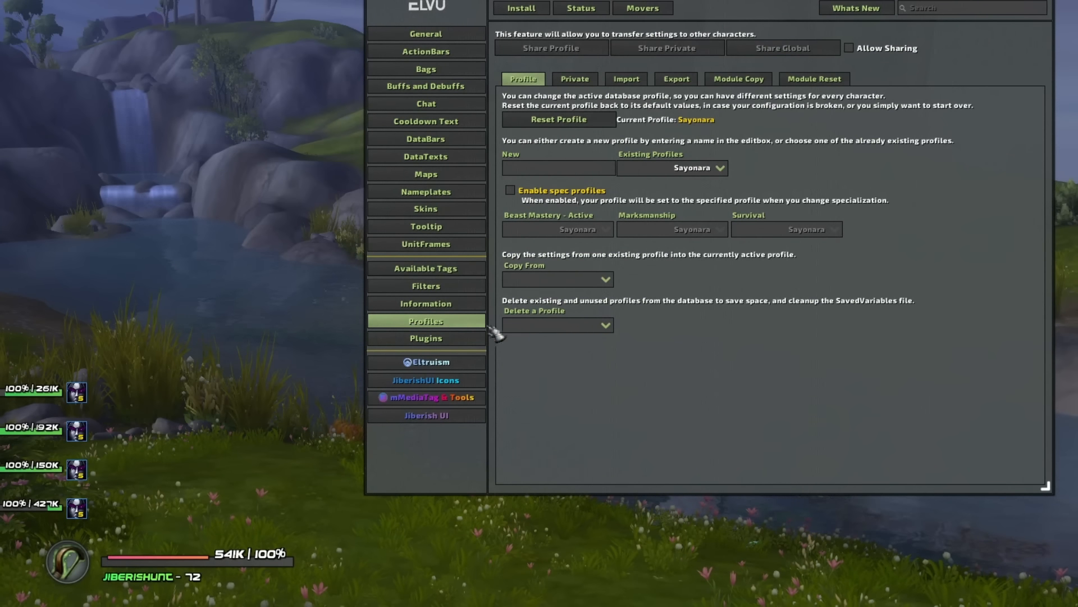
- On the Export tab, tick Global, NamePlate Style Filters and Private alongside Profile for export
click(689, 81)
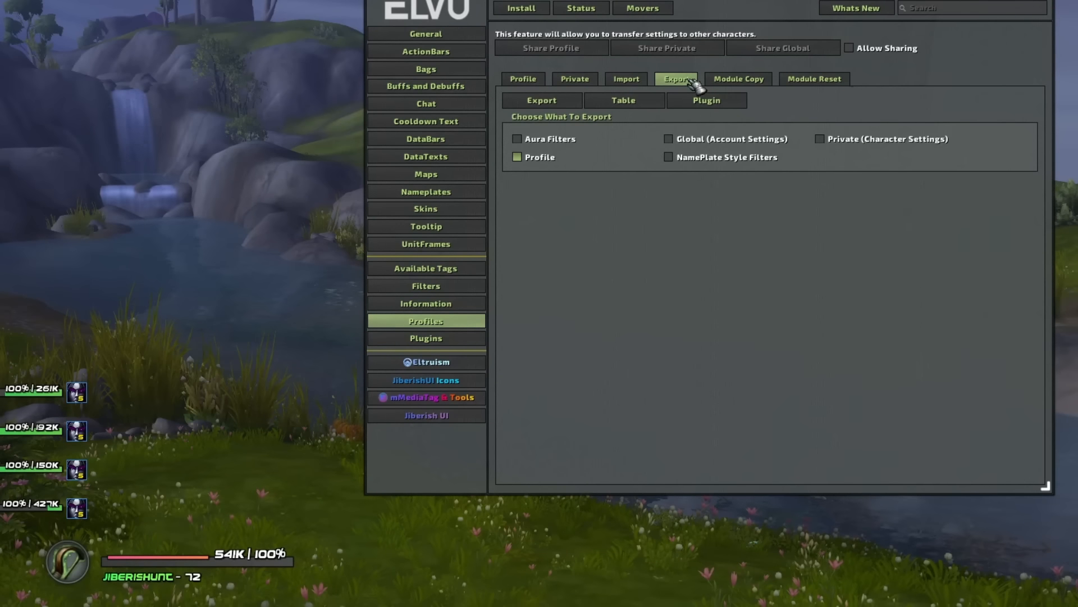
click(713, 161)
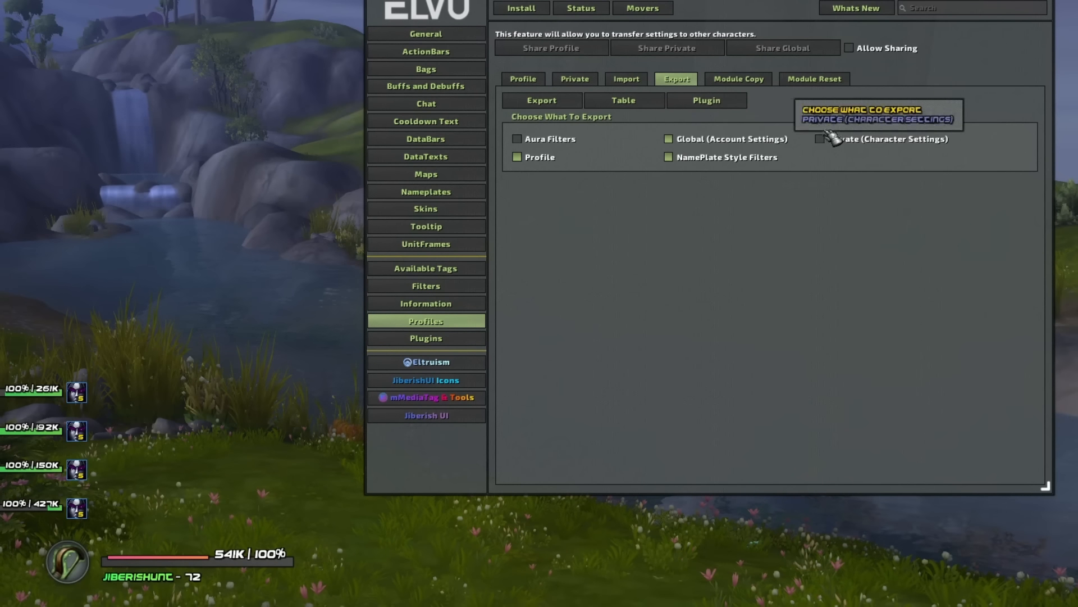
click(833, 141)
drag(893, 2, 873, 94)
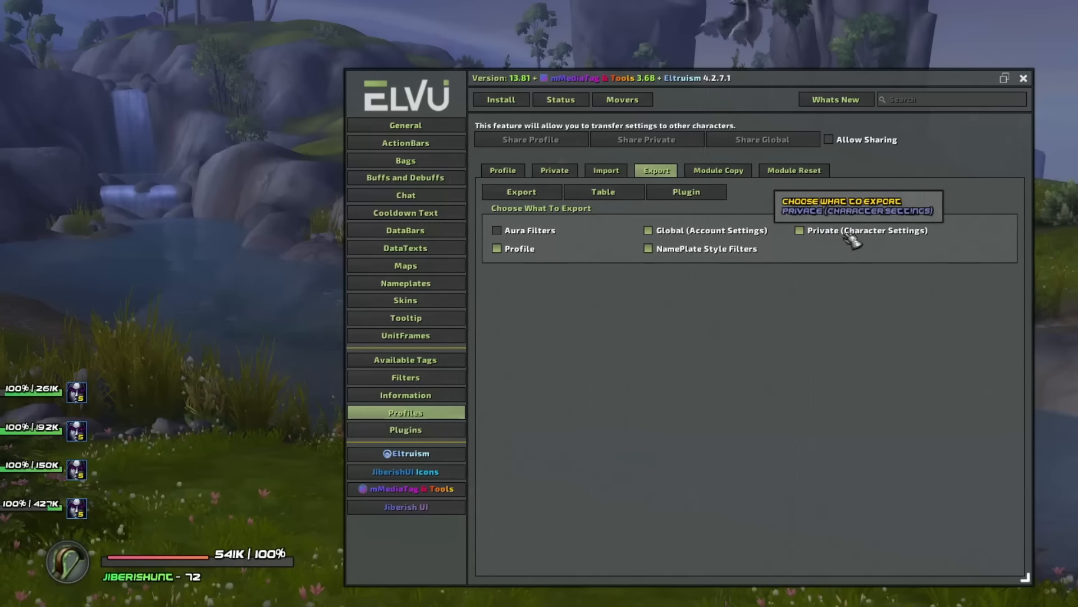
- Export the selected settings and select the text in each exported string box
click(537, 195)
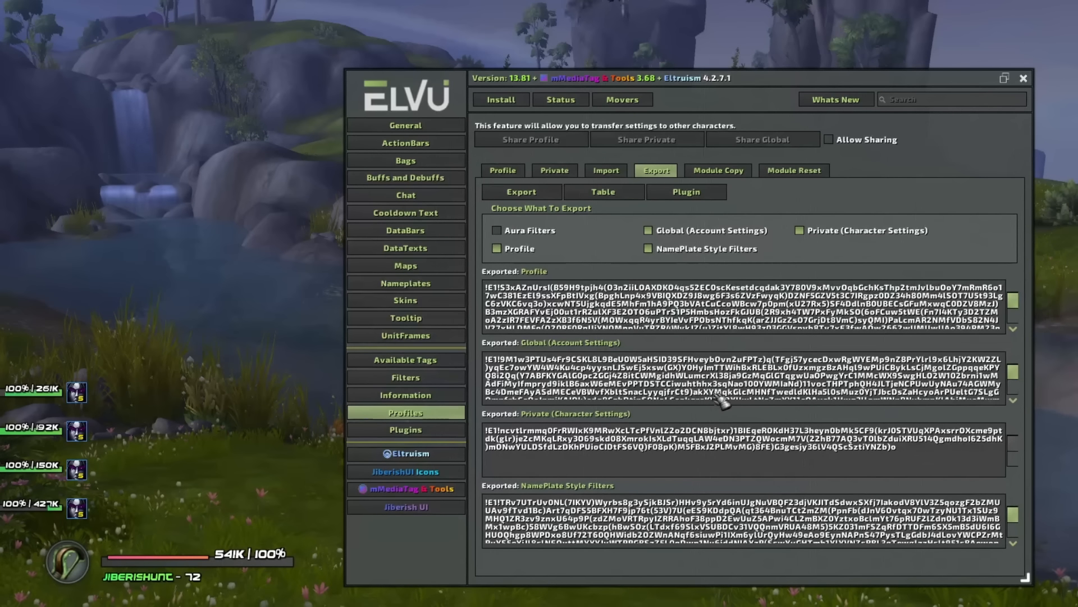
click(757, 384)
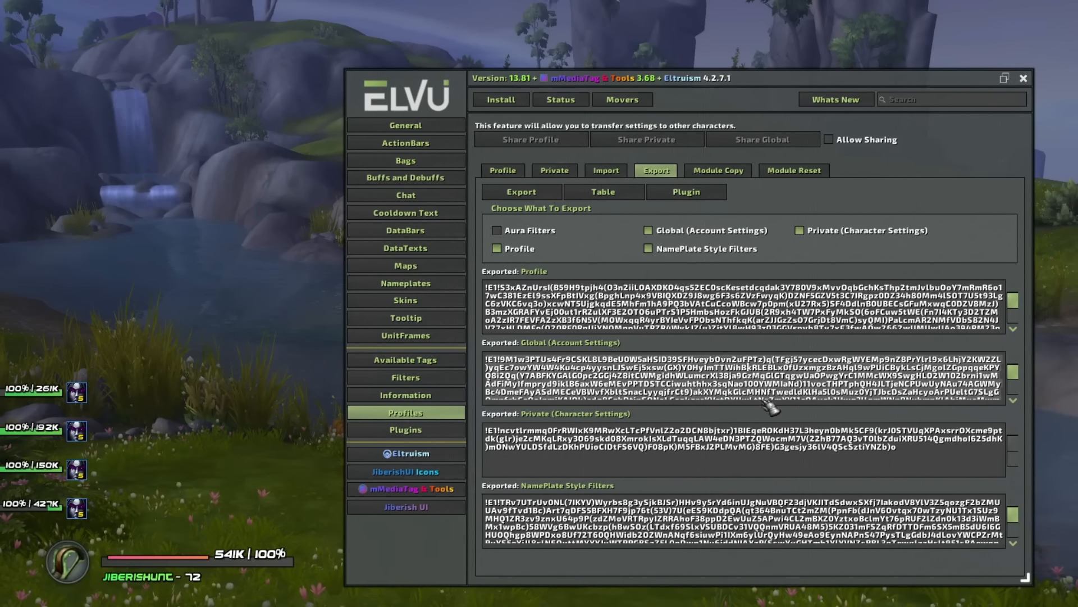
click(765, 430)
click(792, 514)
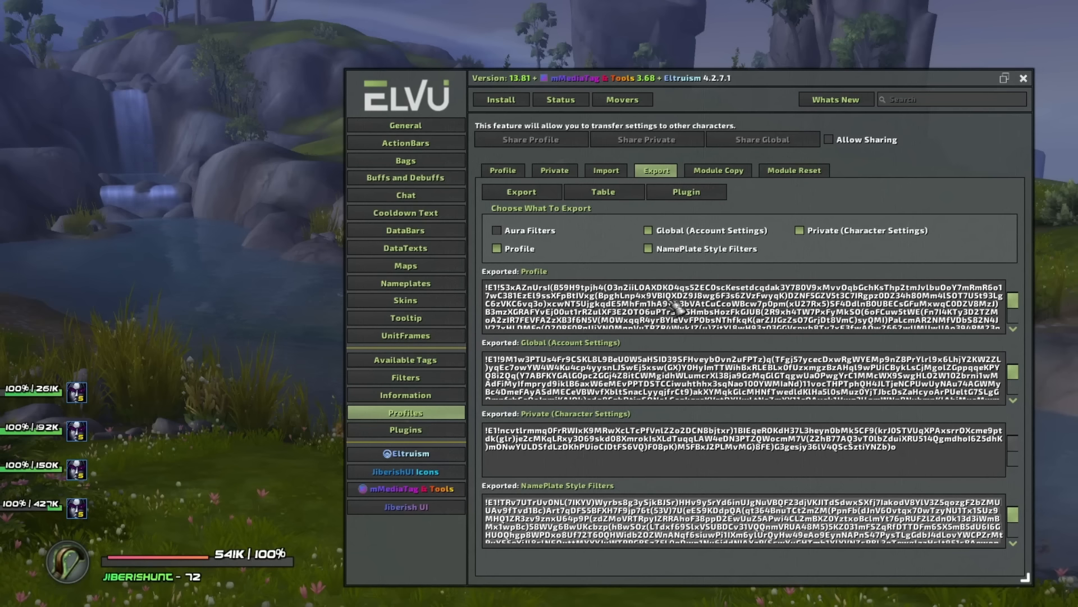
click(727, 312)
click(744, 373)
click(753, 447)
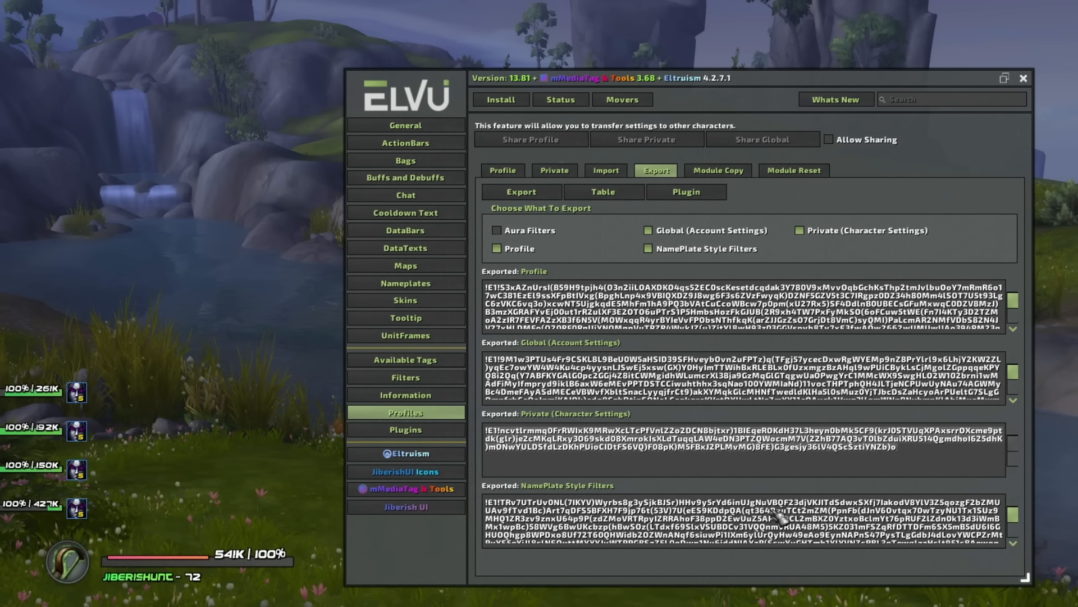
click(781, 519)
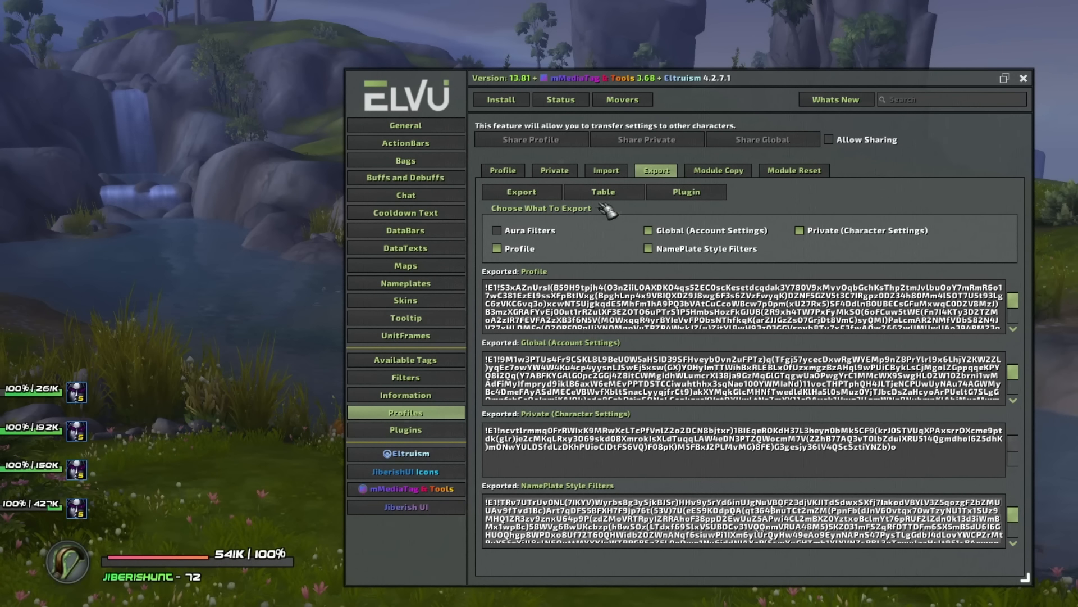
- Open the Import tab to view the import boxes, then close the ElvUI settings window
click(606, 170)
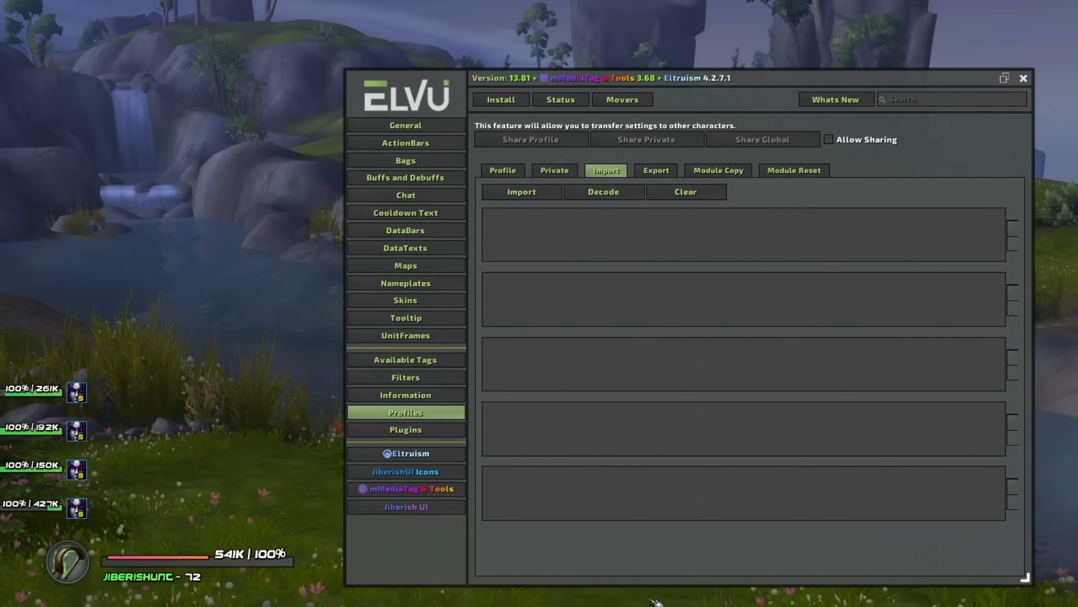
drag(646, 79, 517, 98)
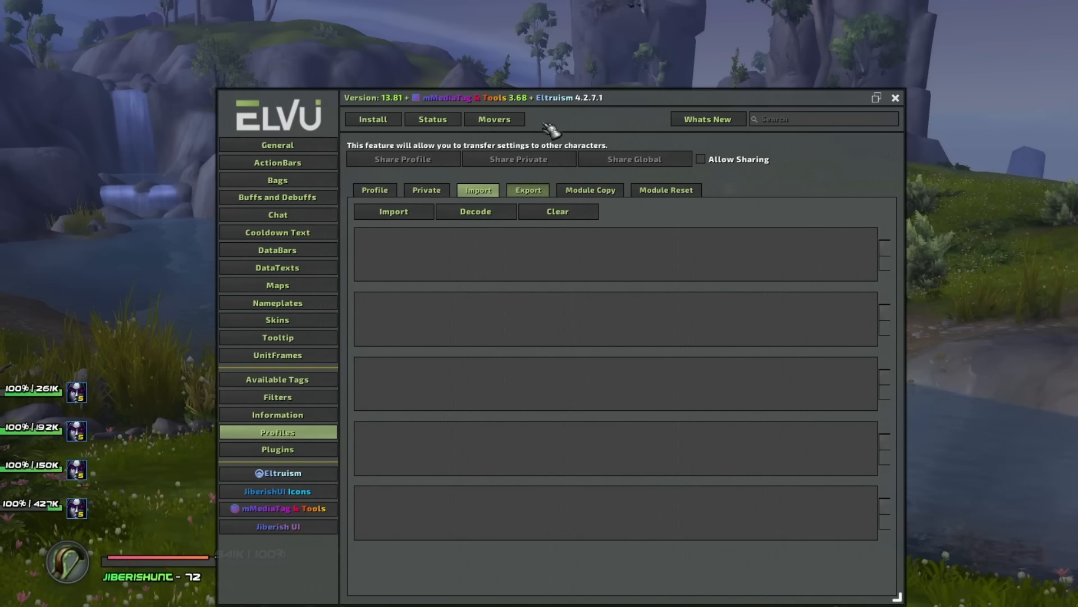
drag(554, 99, 635, 90)
key(Escape)
drag(647, 305, 559, 337)
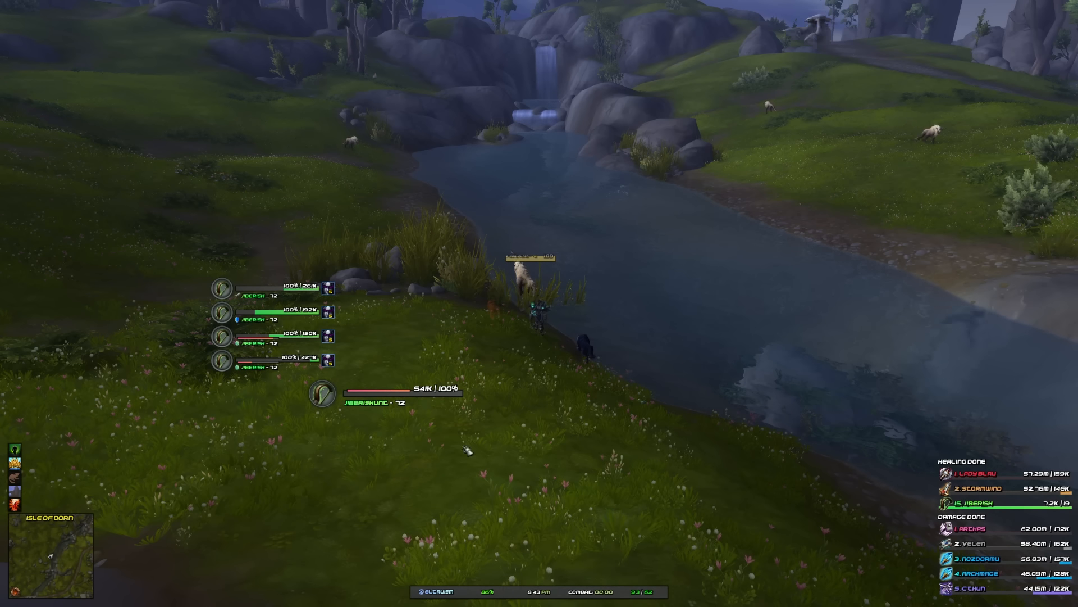
click(448, 400)
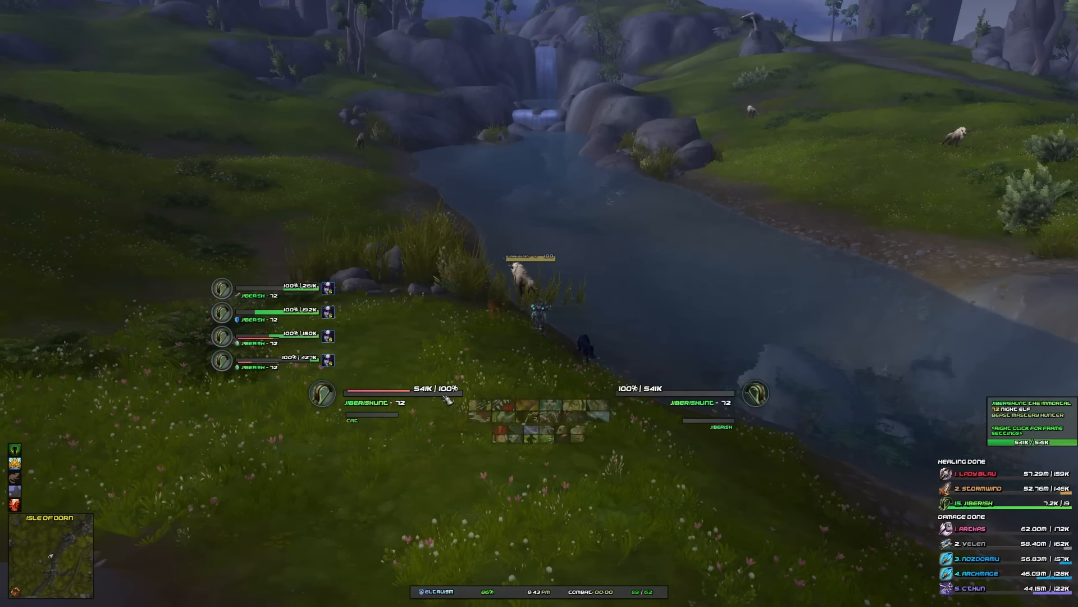
drag(894, 376, 759, 376)
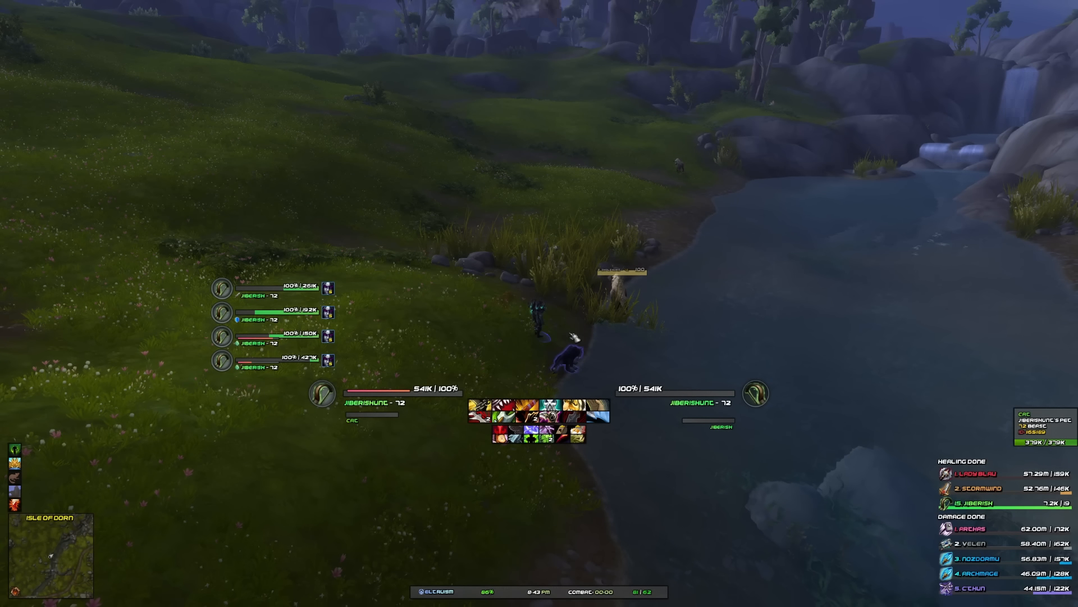
key(Escape)
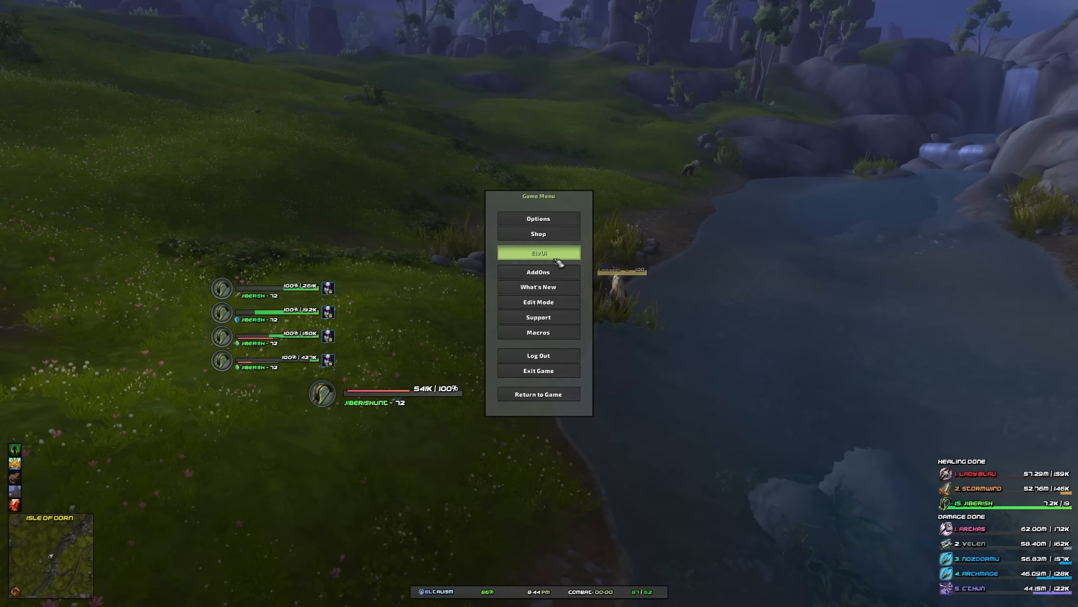
key(Escape)
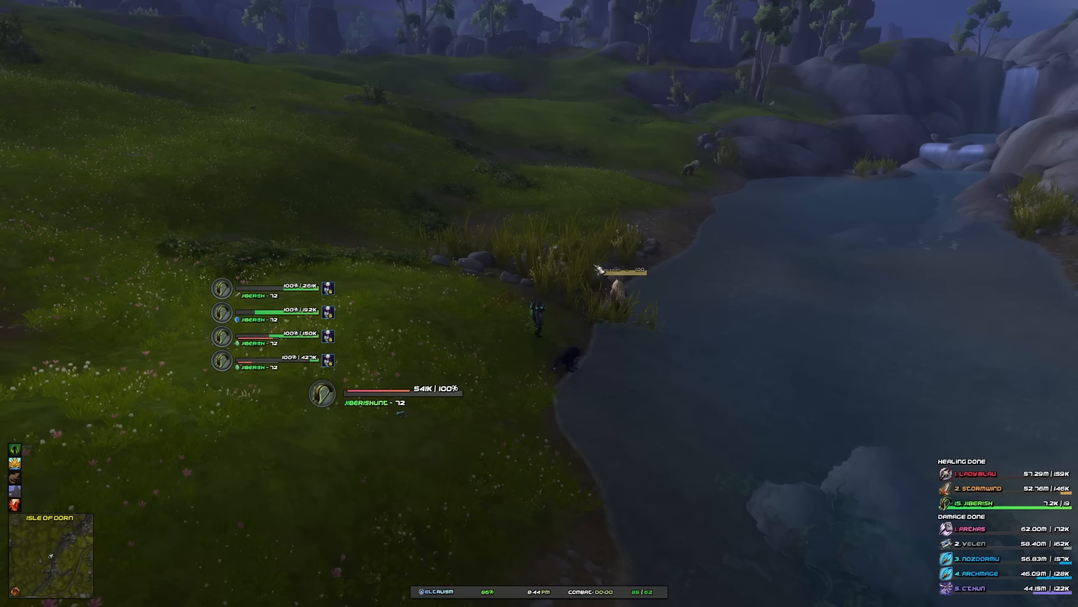
click(414, 395)
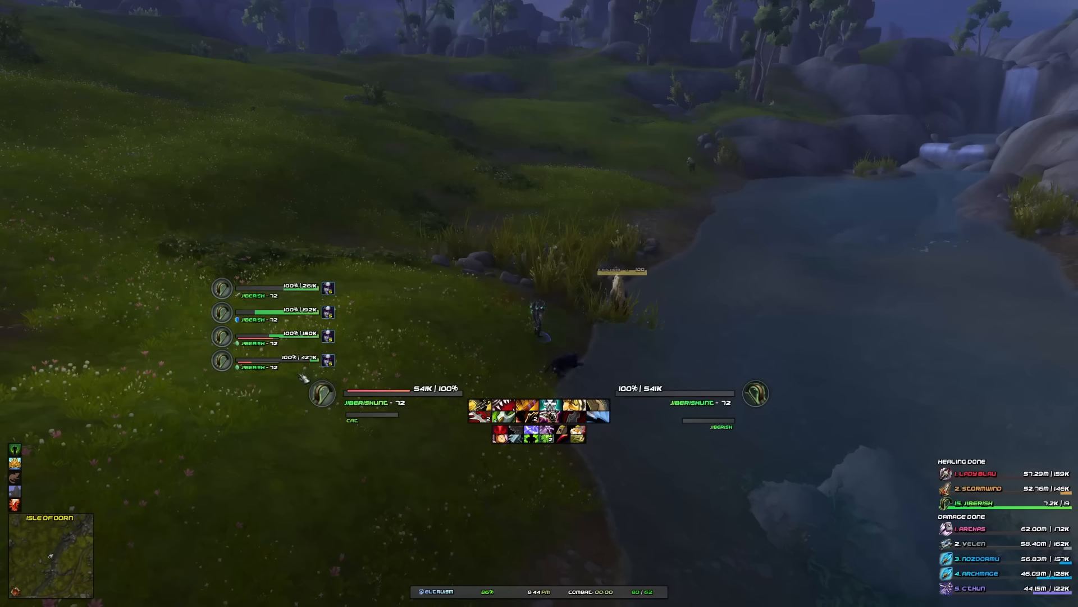
- Open ElvUI from the game menu and display the Raid 1 group frames in the unit frame settings
key(Escape)
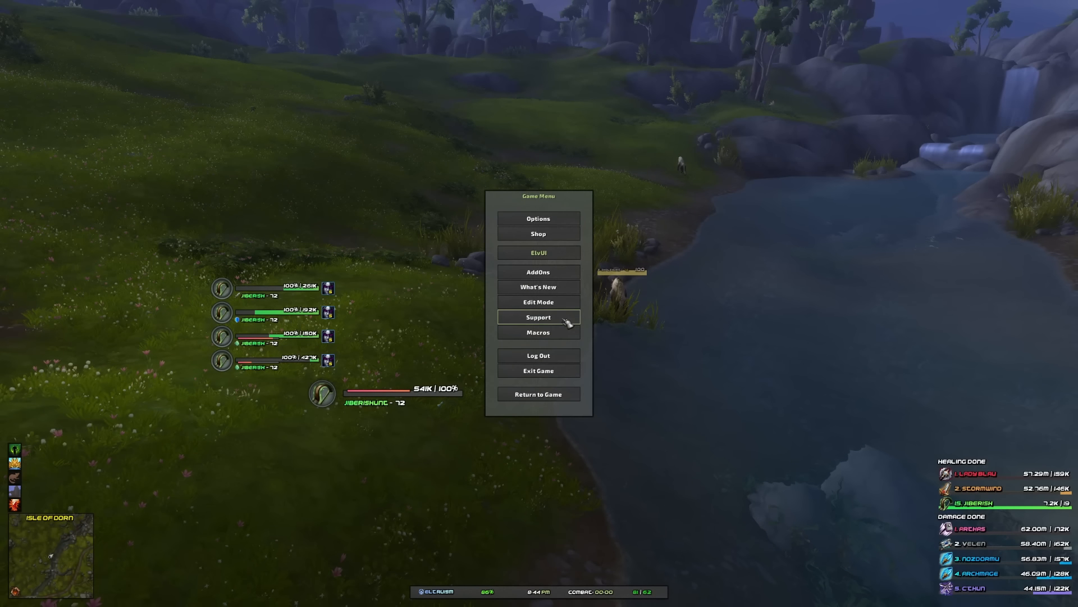
click(553, 260)
click(511, 256)
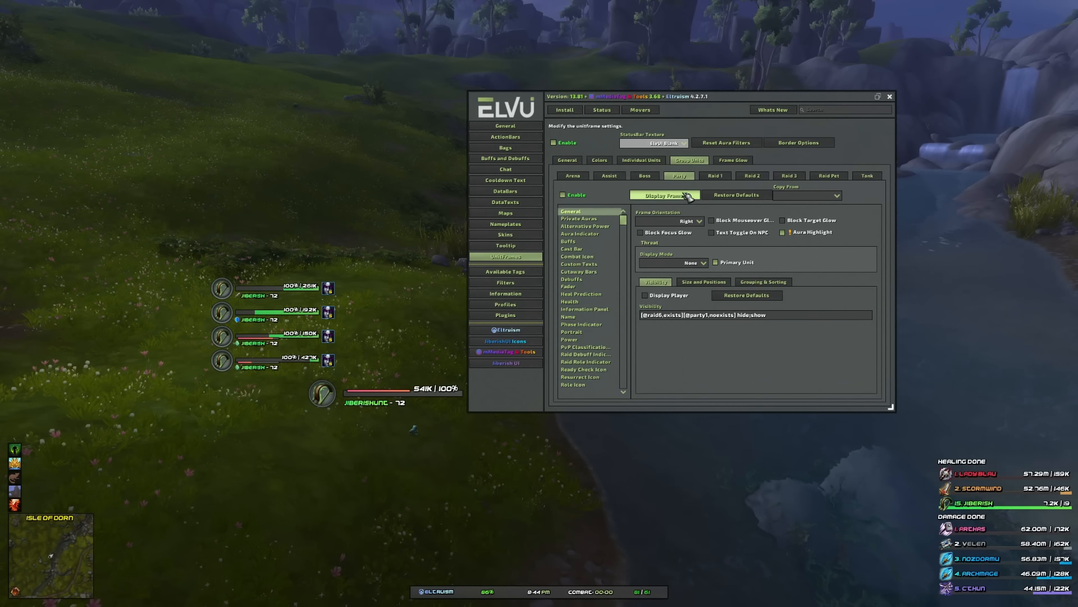
click(716, 177)
click(680, 196)
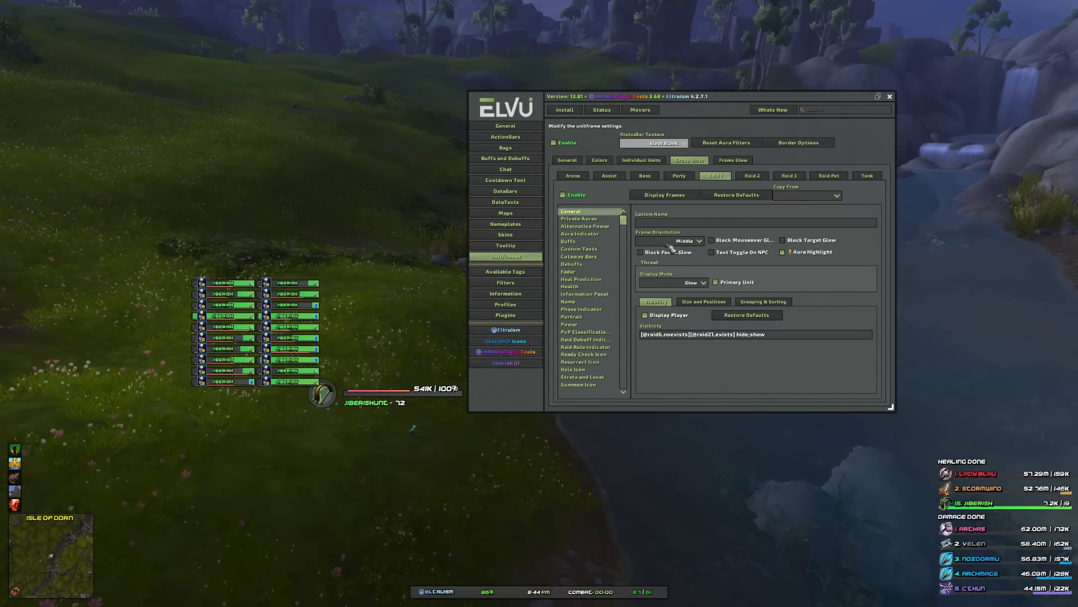
- Unlock the movers and drag the Raid 1 frames up and left to about X 394, Y 572
click(641, 110)
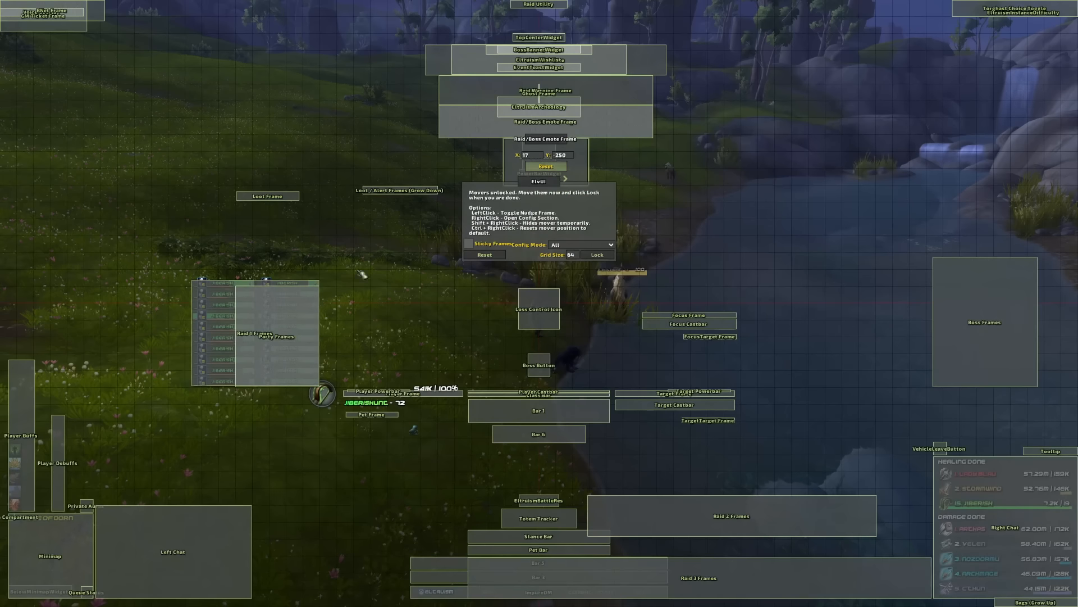
click(281, 319)
drag(295, 344, 257, 324)
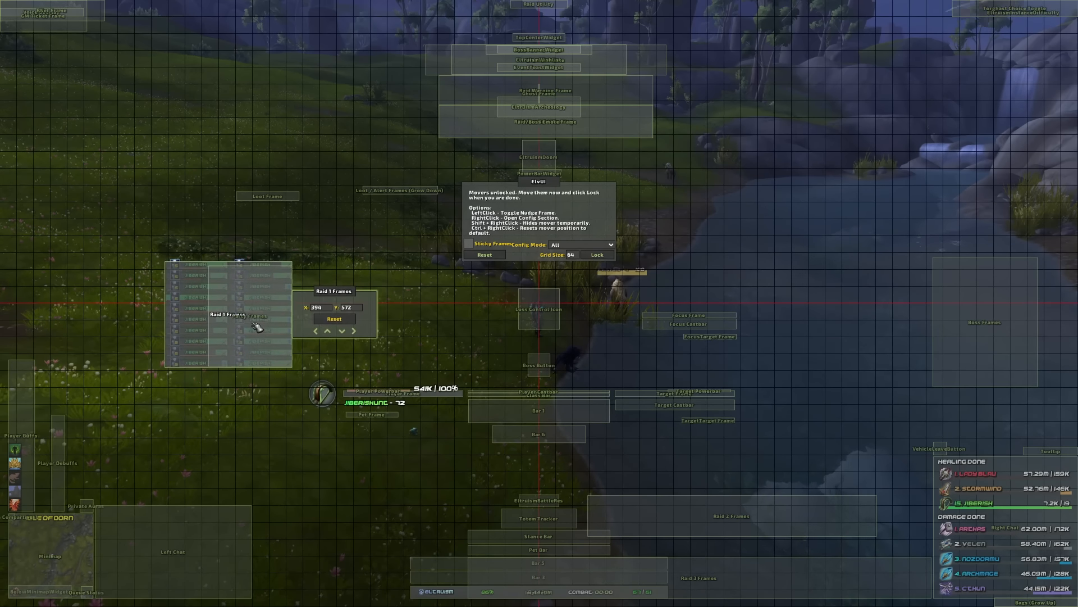
- Lock the movers, hide the displayed Raid 1 test frames and close the ElvUI settings
click(597, 254)
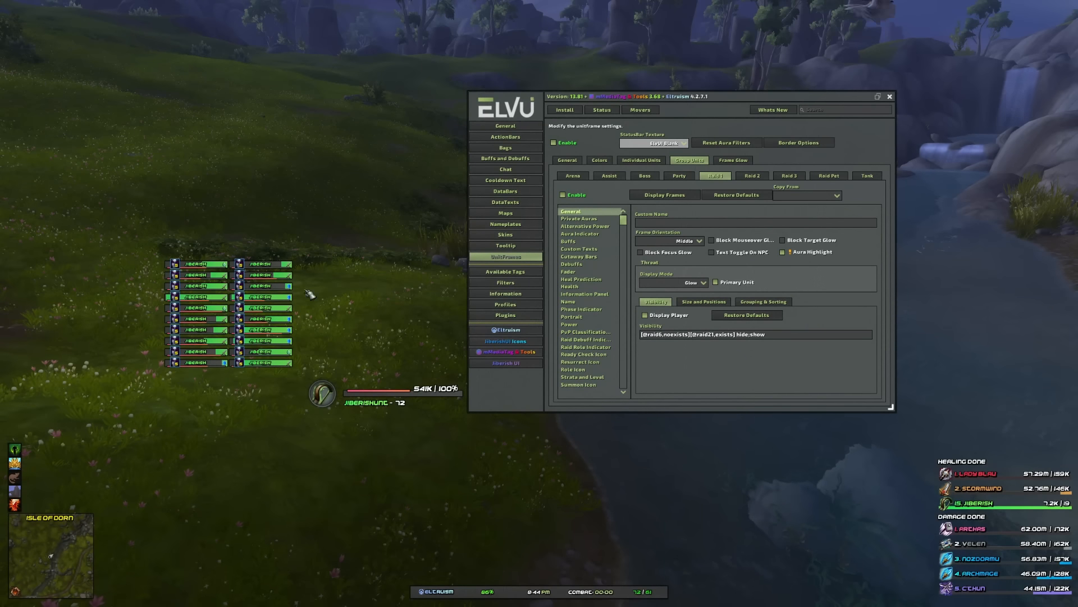
click(668, 198)
key(Escape)
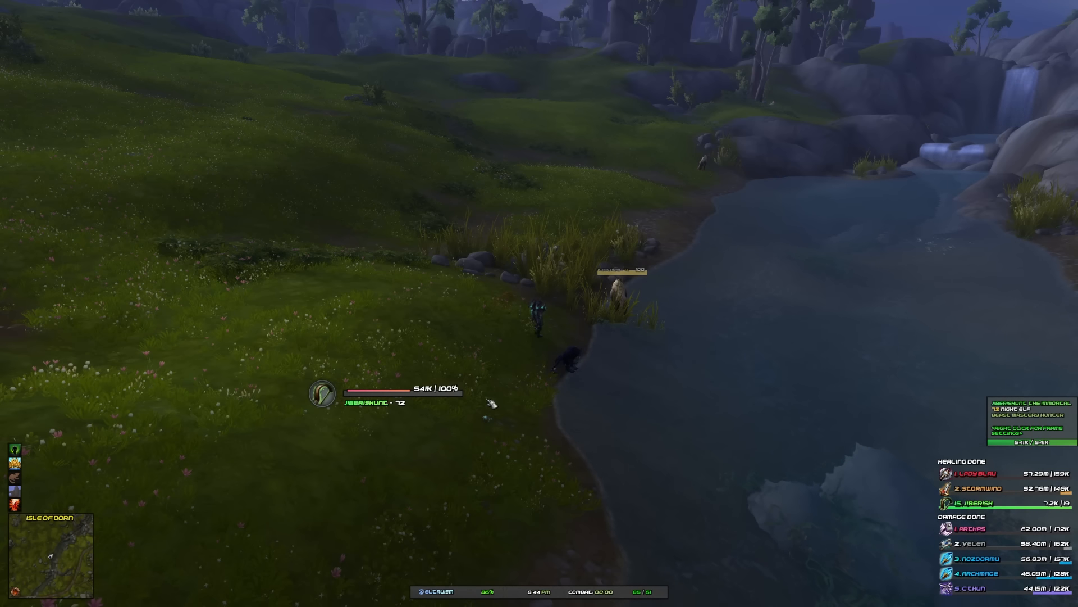
- Open the ElvUI Profiles page from the game menu, move the settings window, and view the Private and Profile tabs
key(Escape)
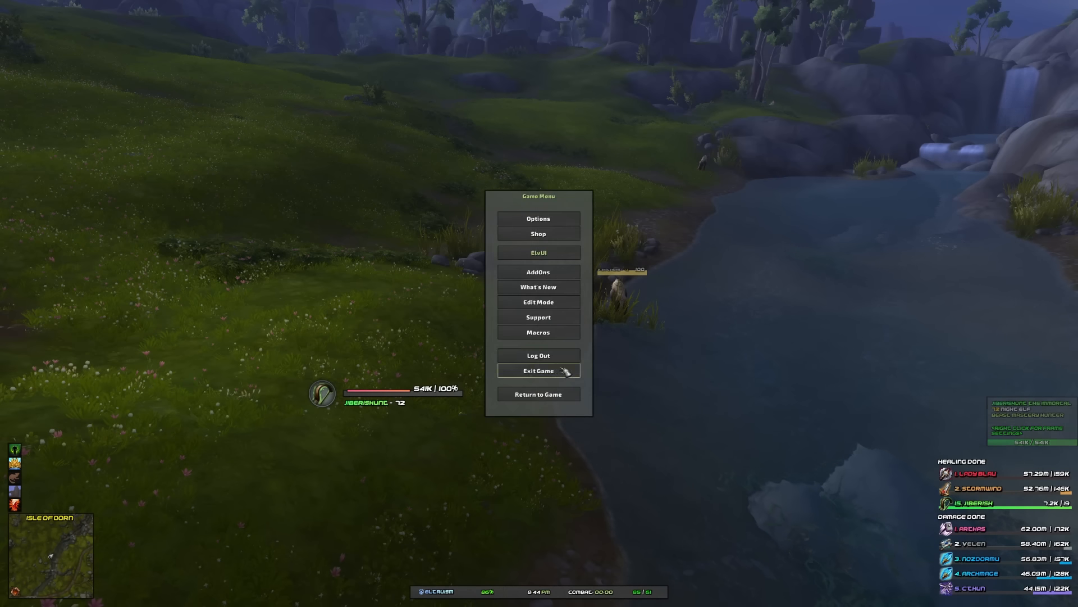
click(560, 254)
click(518, 307)
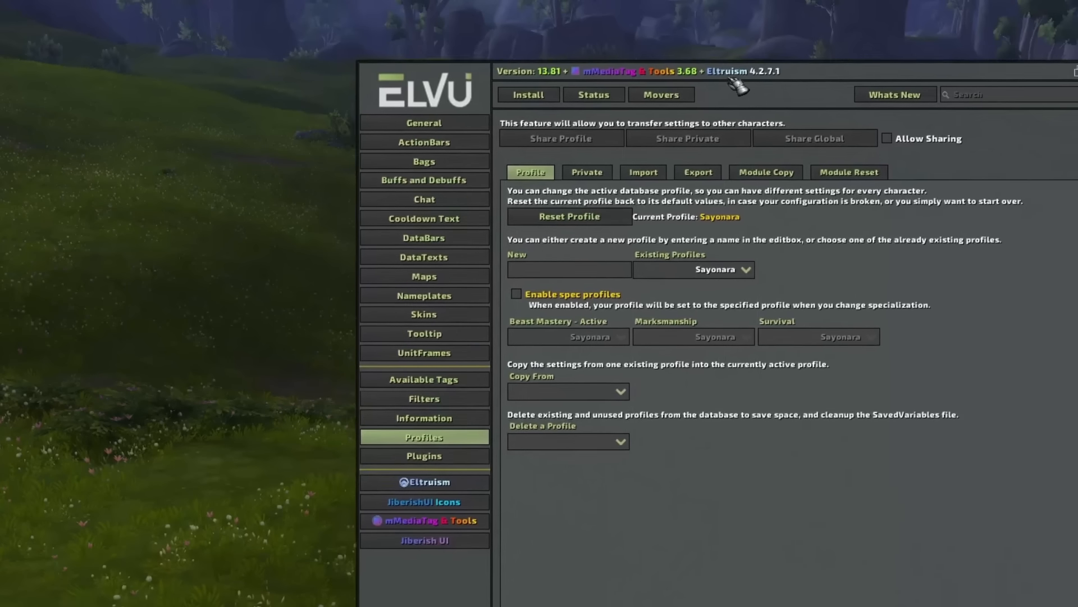
drag(733, 82, 680, 53)
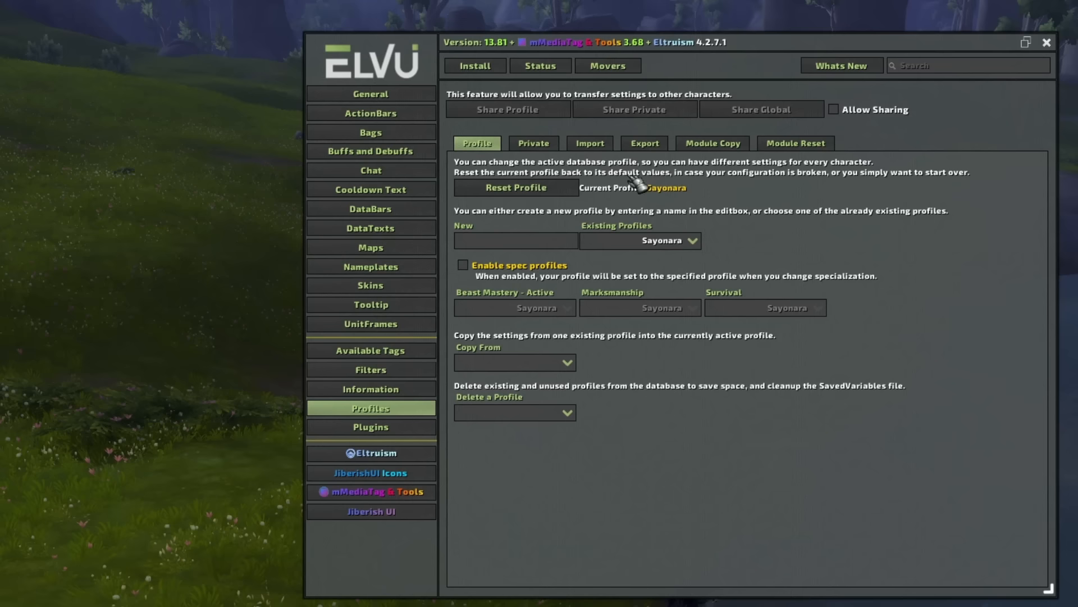
click(529, 144)
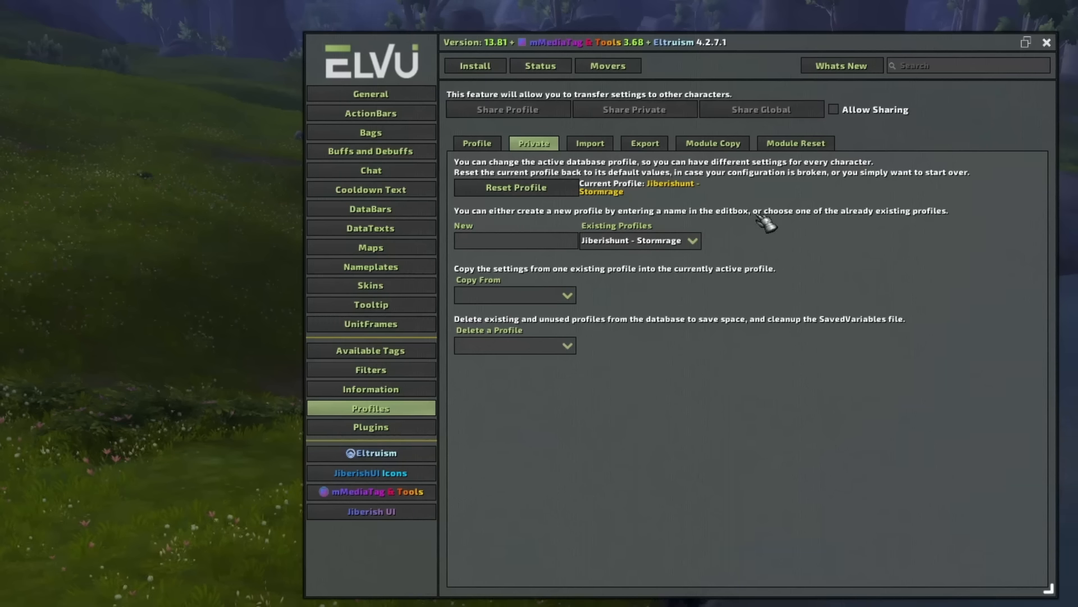
click(480, 144)
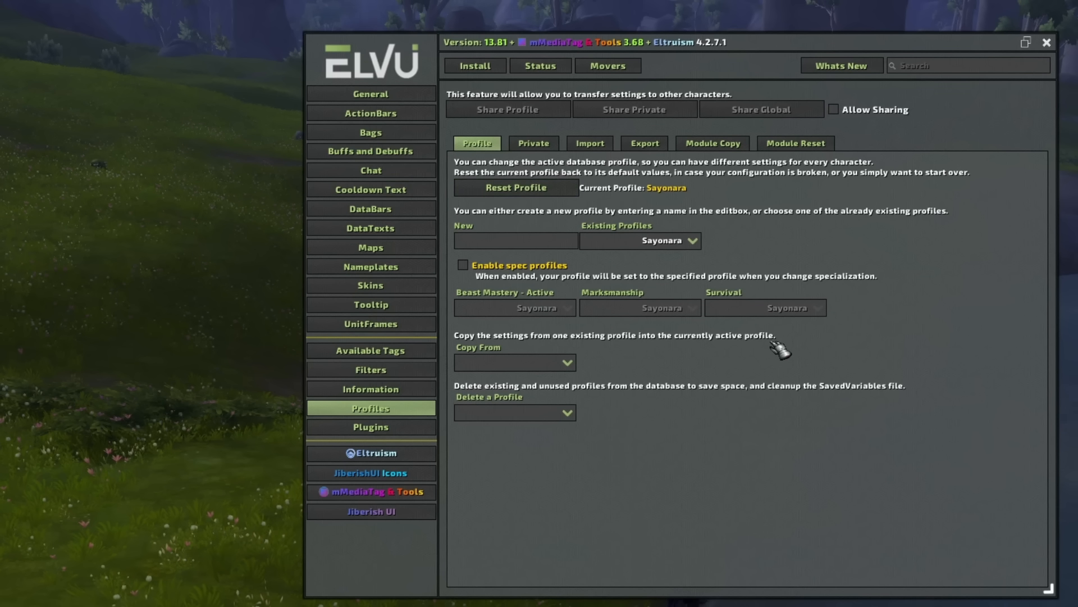
- Close the ElvUI settings and the game menu, then log out of the character
key(Escape)
key(Escape)
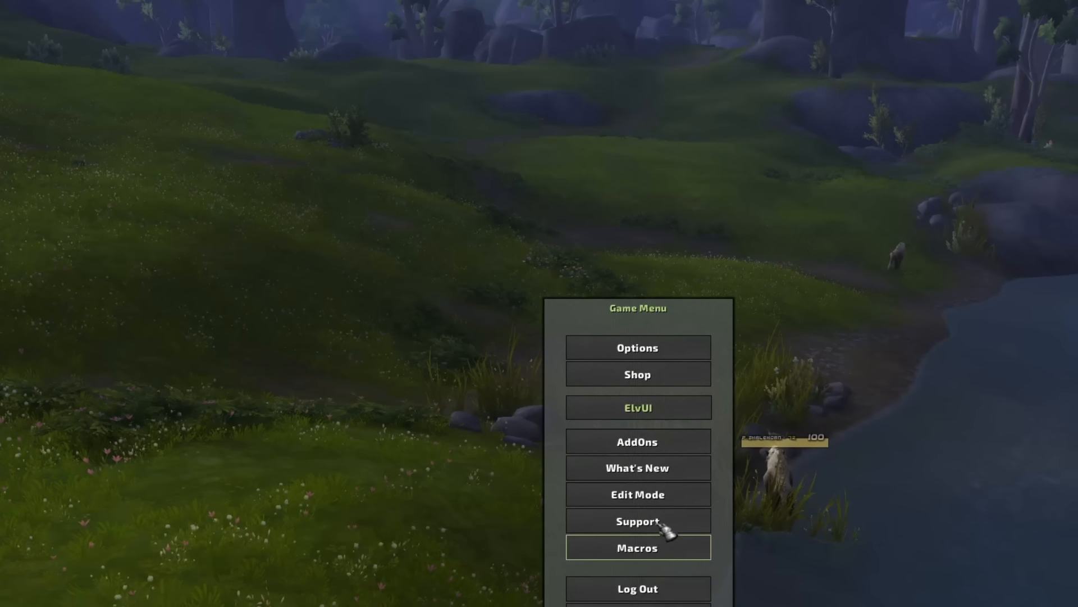
click(663, 589)
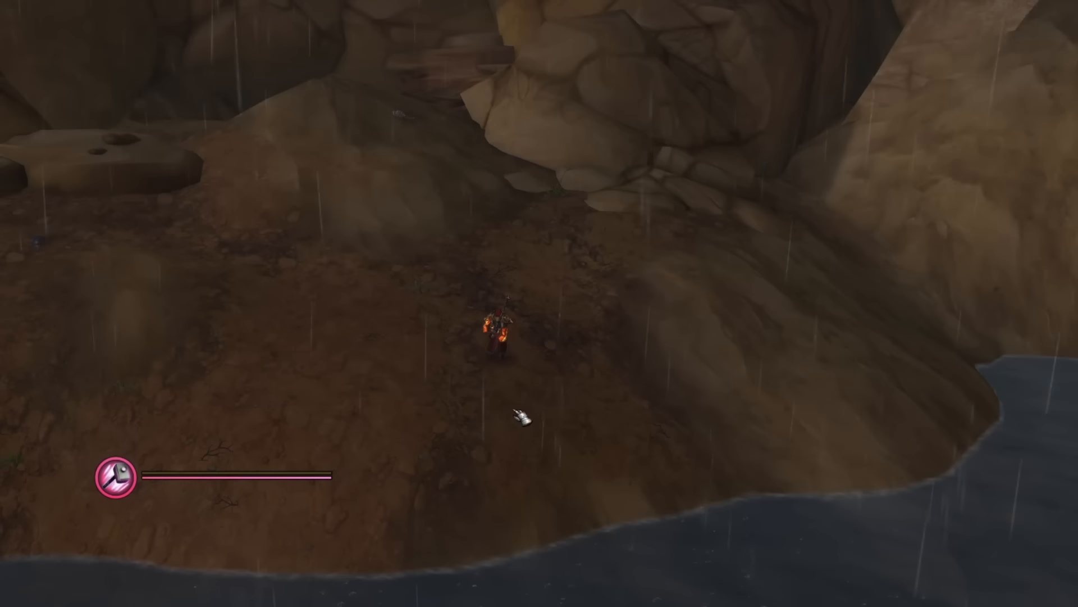
drag(457, 421, 465, 410)
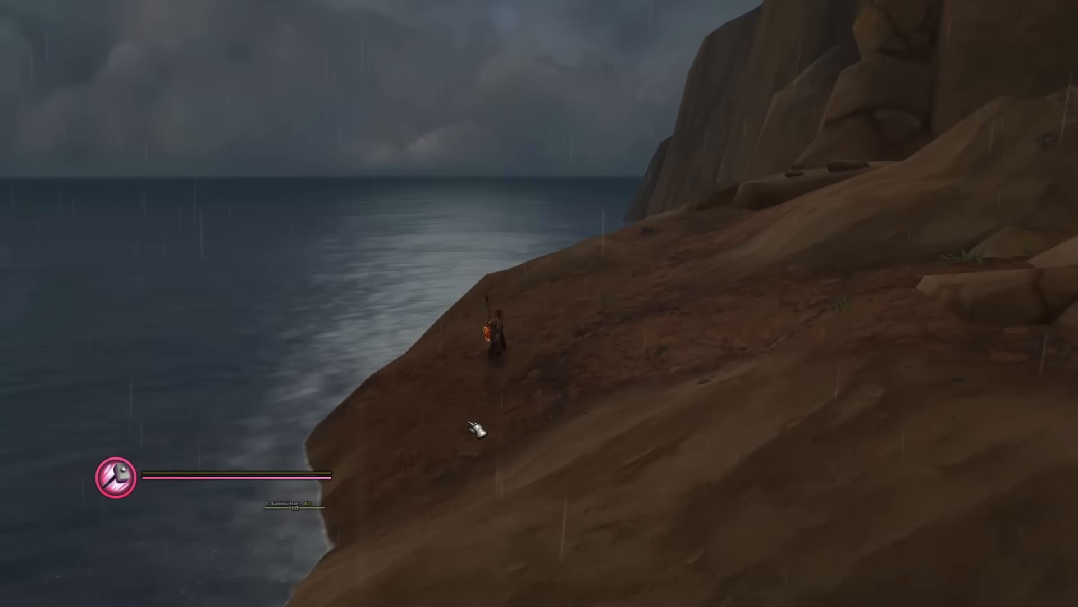
click(292, 482)
drag(433, 440, 437, 435)
- Open ElvUI's Profiles page and switch the active existing profile to Sayonara
key(Escape)
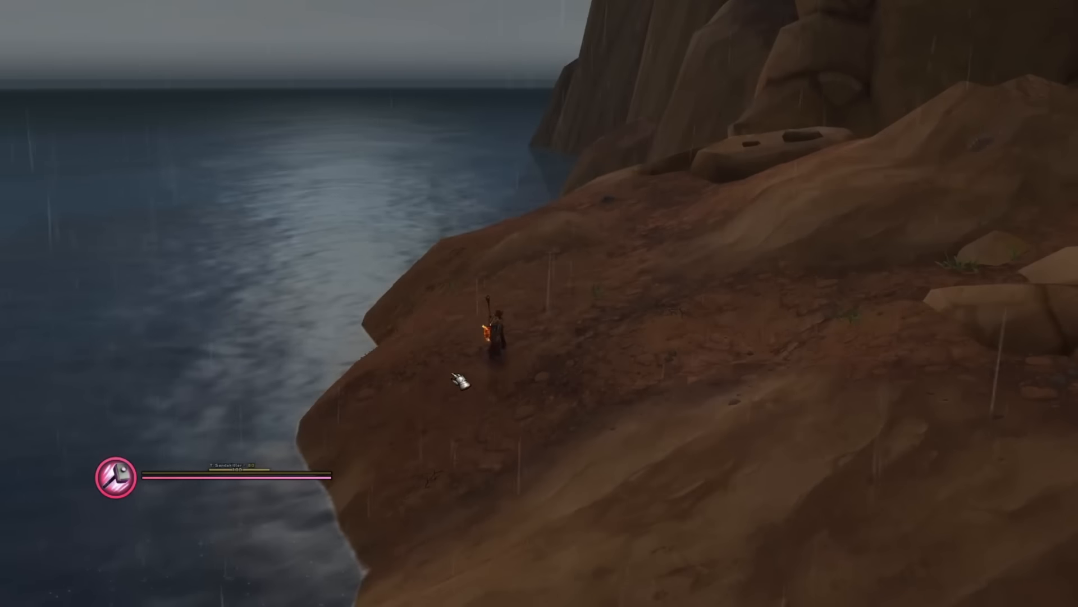
key(Escape)
click(494, 236)
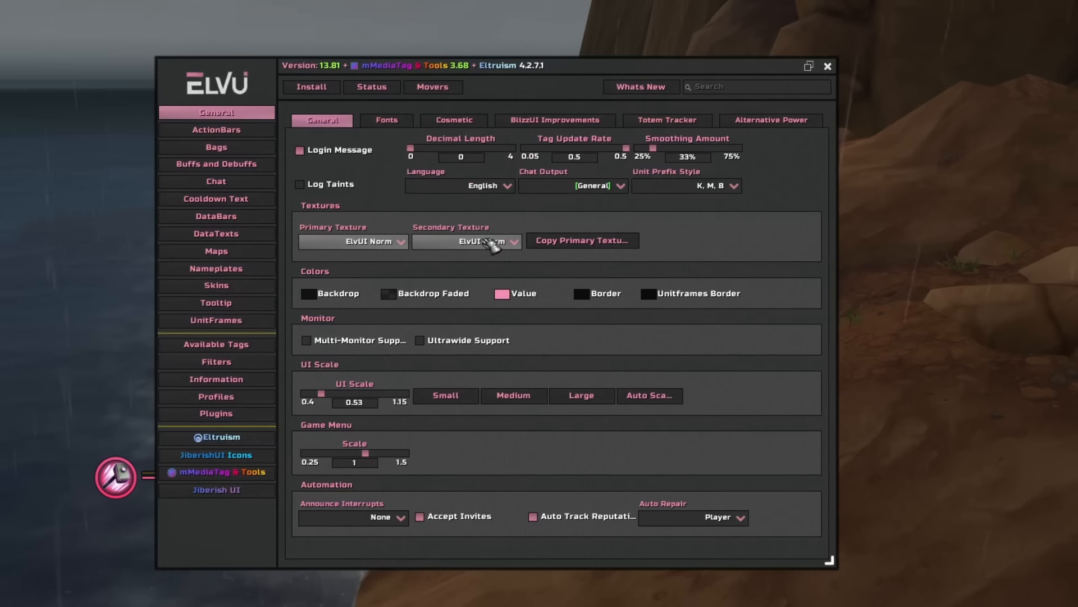
click(224, 397)
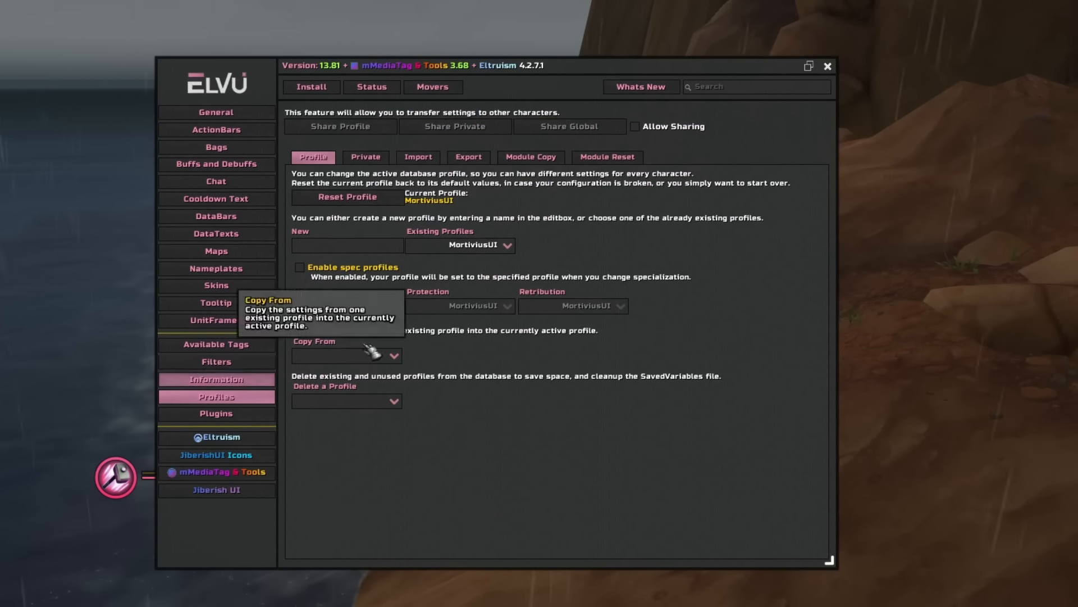
click(505, 246)
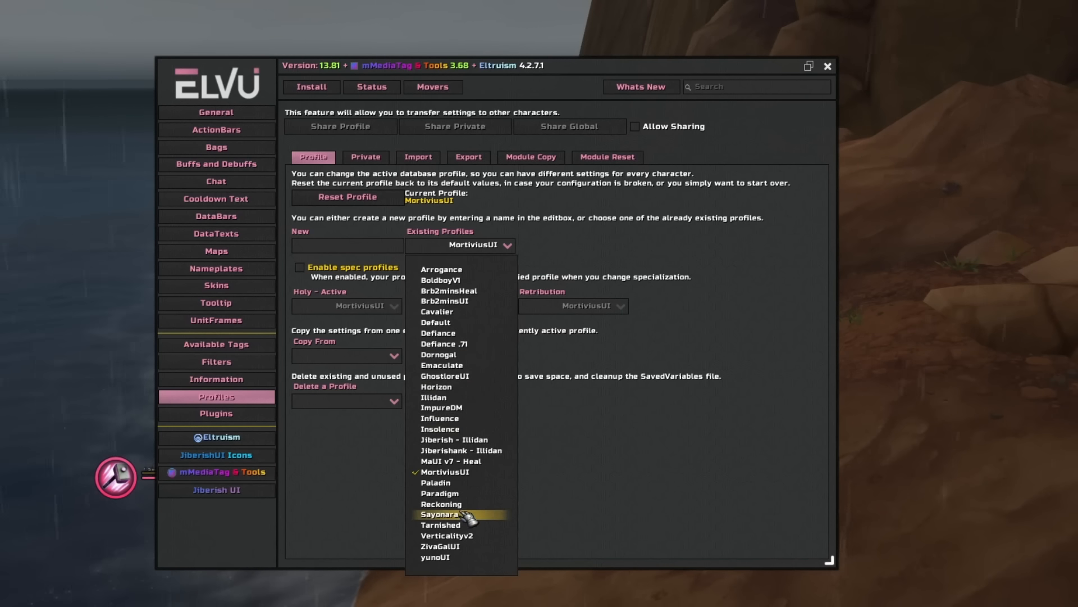
click(590, 511)
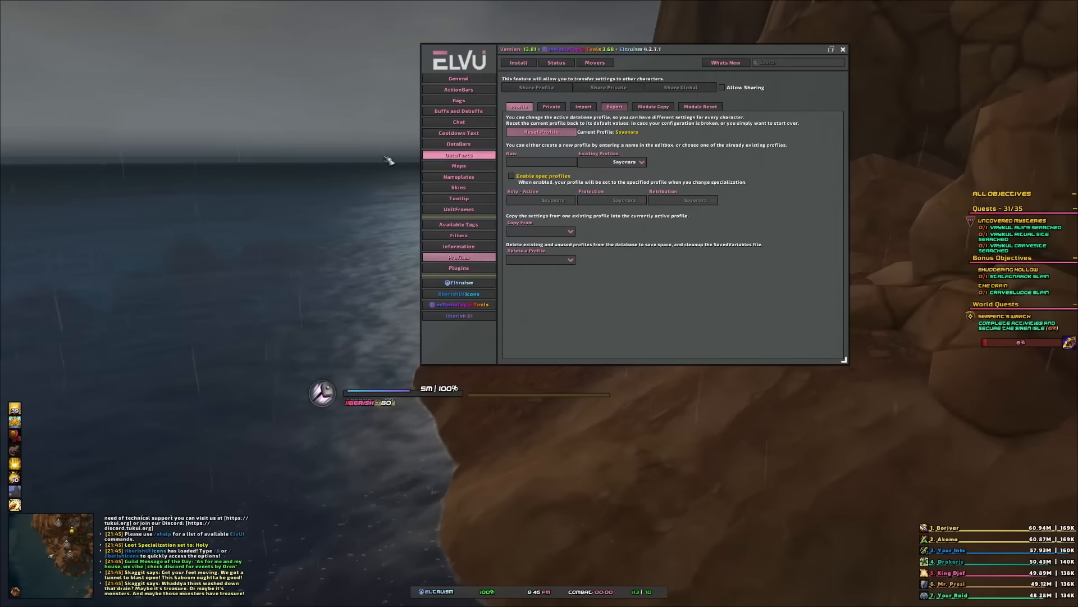
- Check the existing profiles list on the Private tab, then return to the Profile tab and close the settings
drag(389, 161, 395, 225)
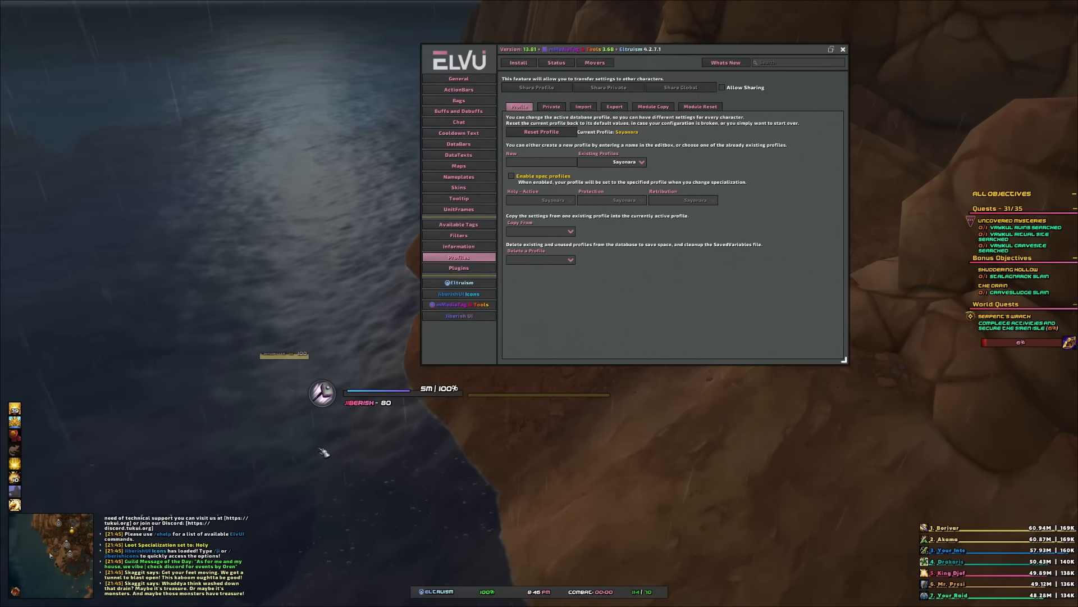
click(560, 107)
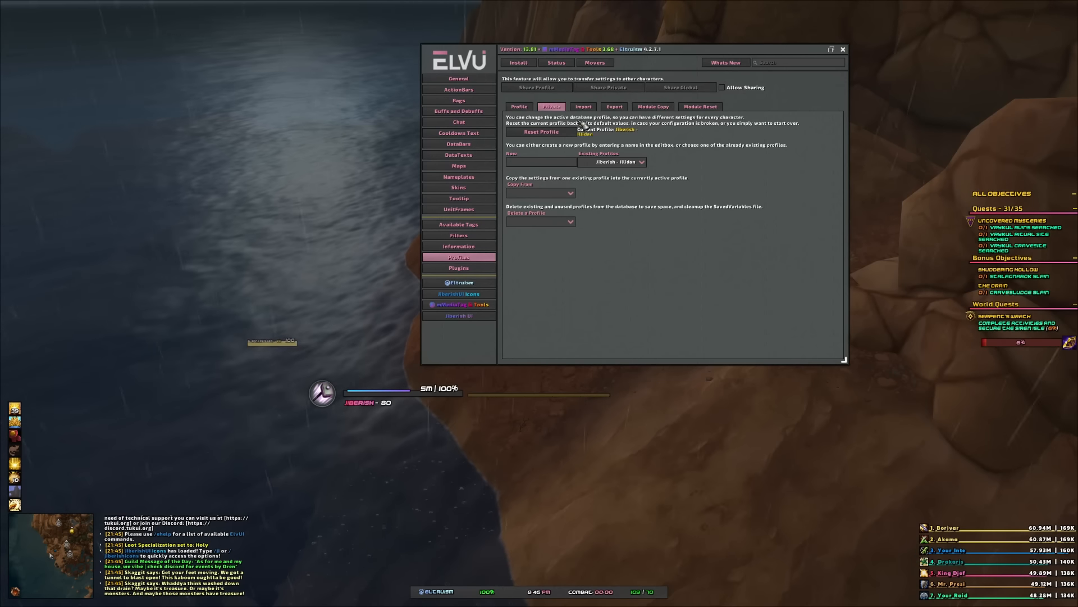
click(644, 164)
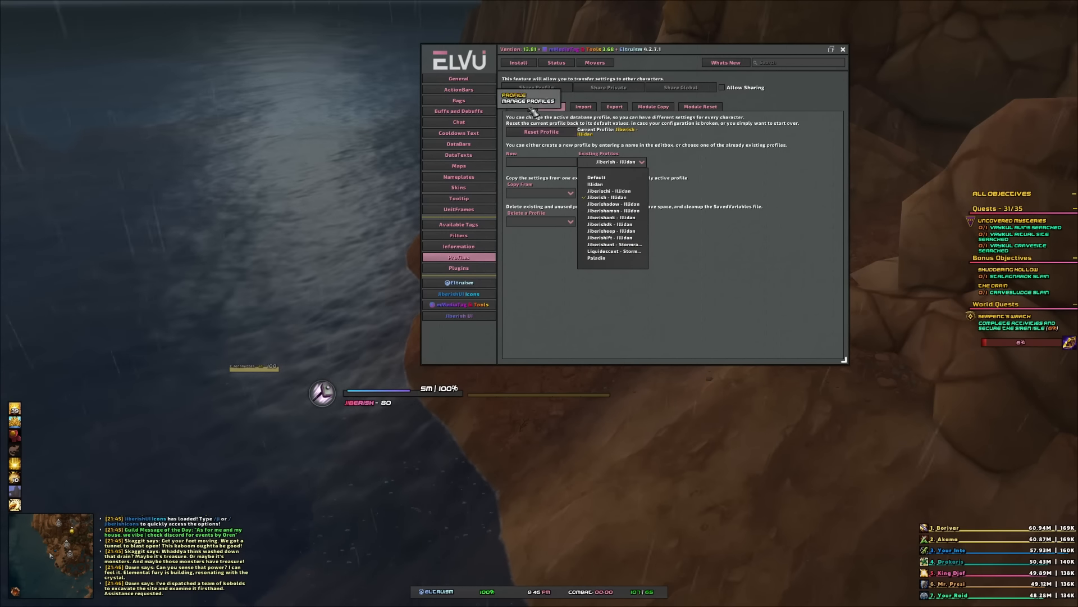
click(525, 108)
key(Escape)
- Reload the interface with the /rl chat command
text(/)
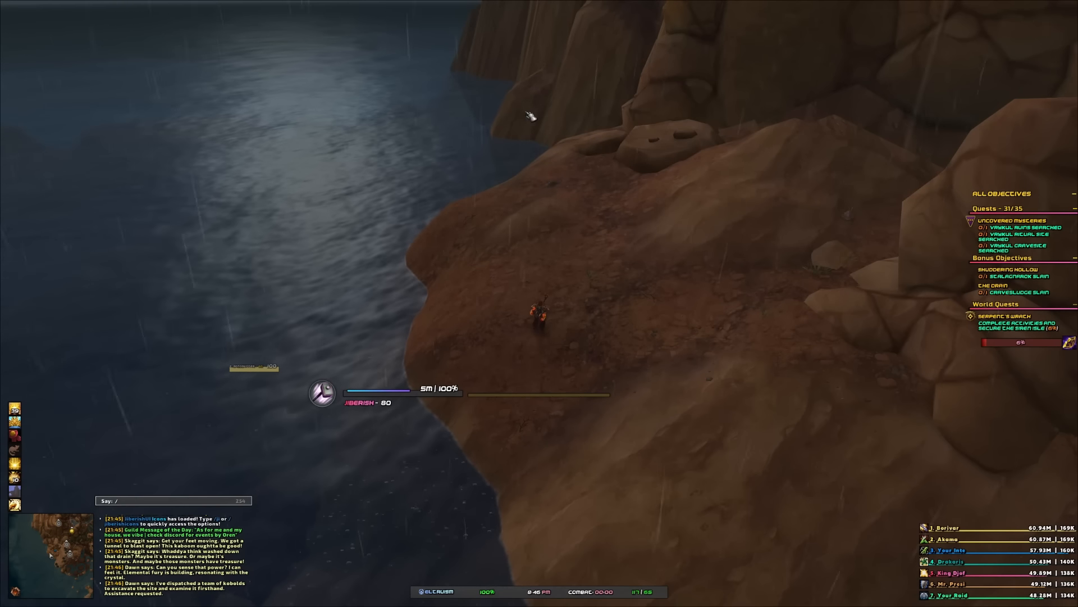
text(rl)
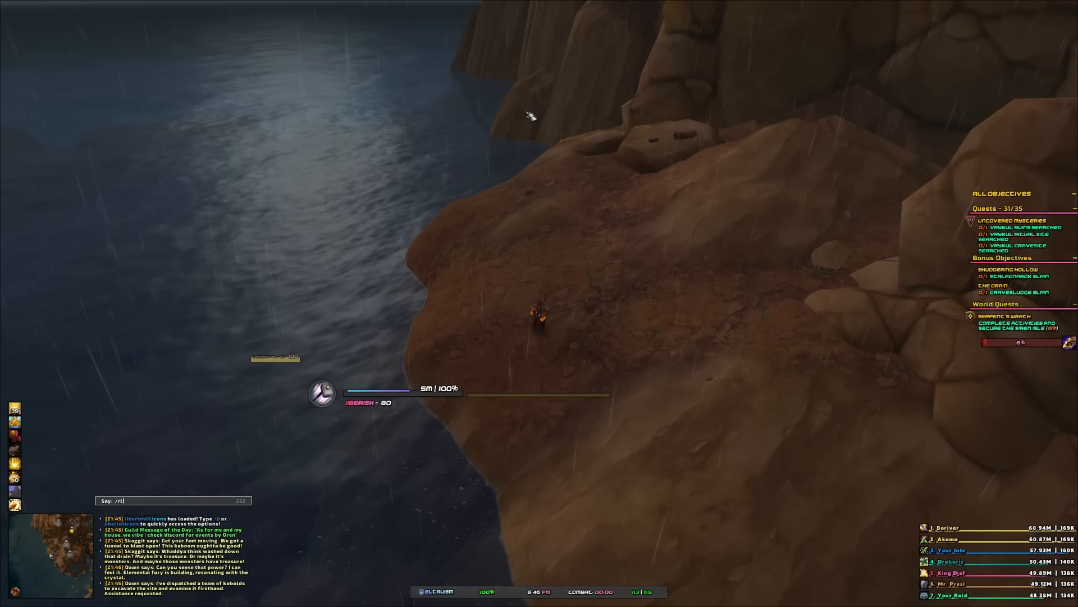
key(Return)
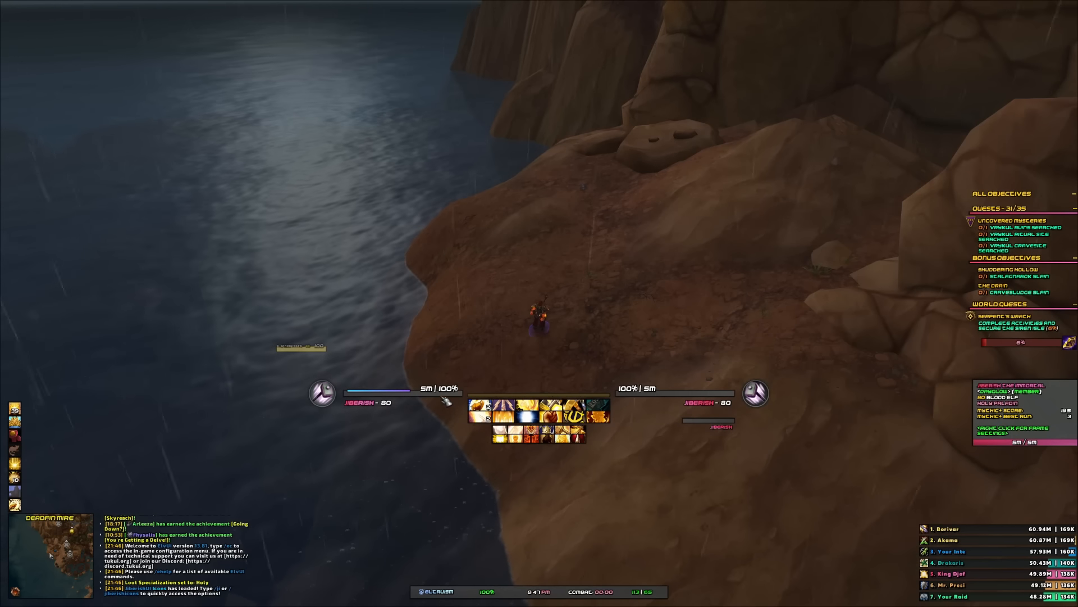
key(Escape)
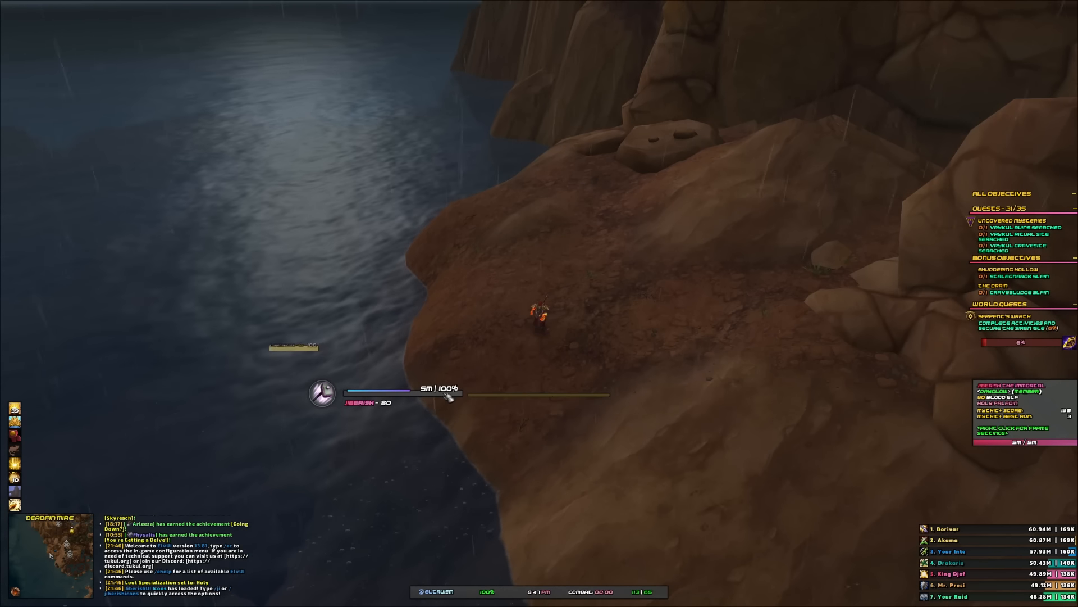
click(450, 397)
key(Escape)
key(Escape)
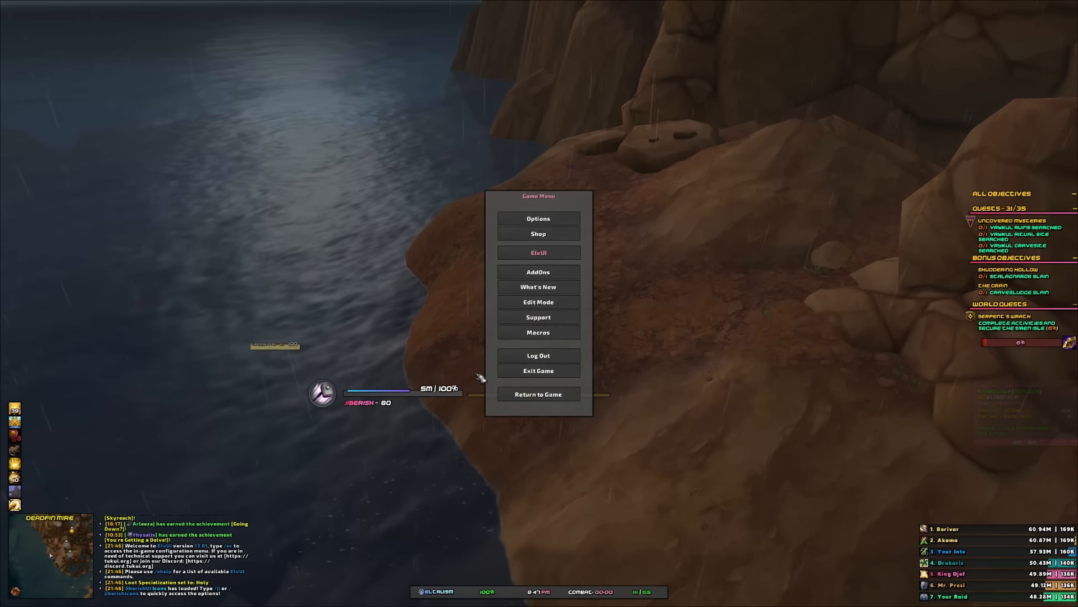
key(Escape)
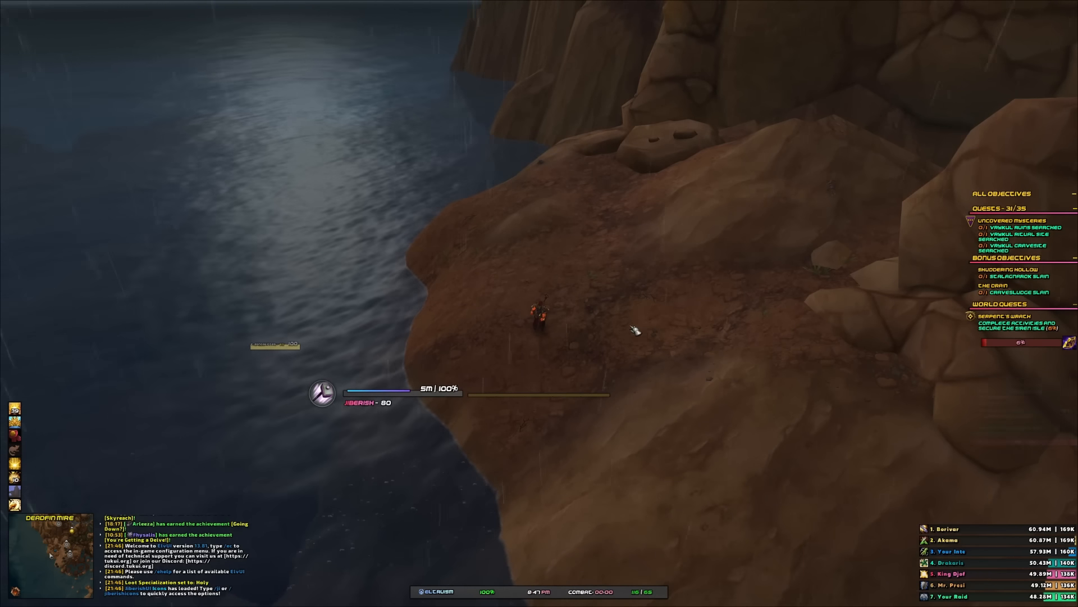
key(Escape)
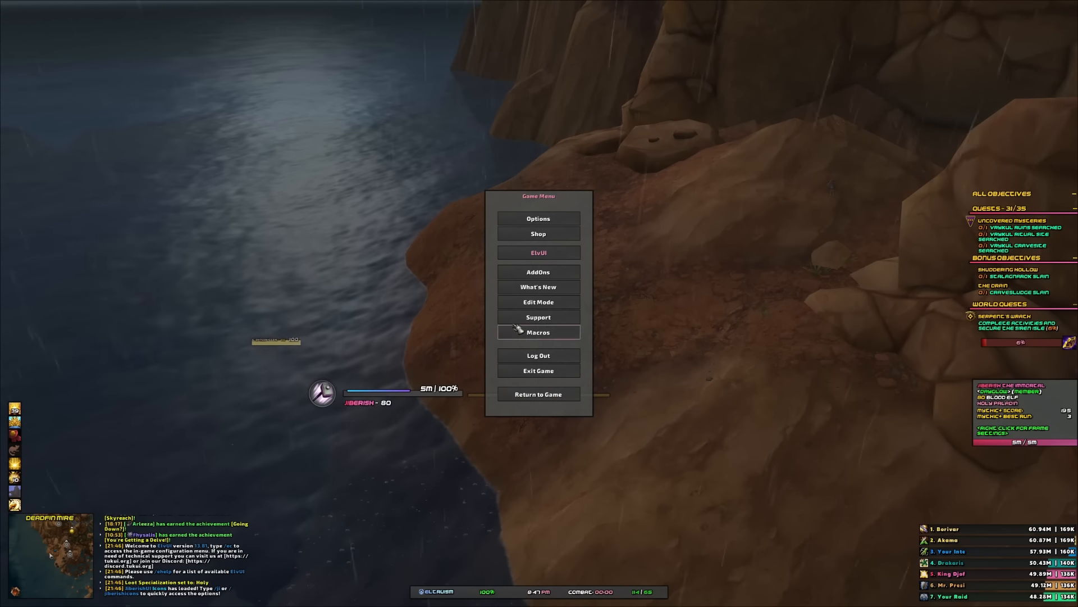
- Open ElvUI's Profiles page and create a new profile named SayonaraHealing
click(539, 253)
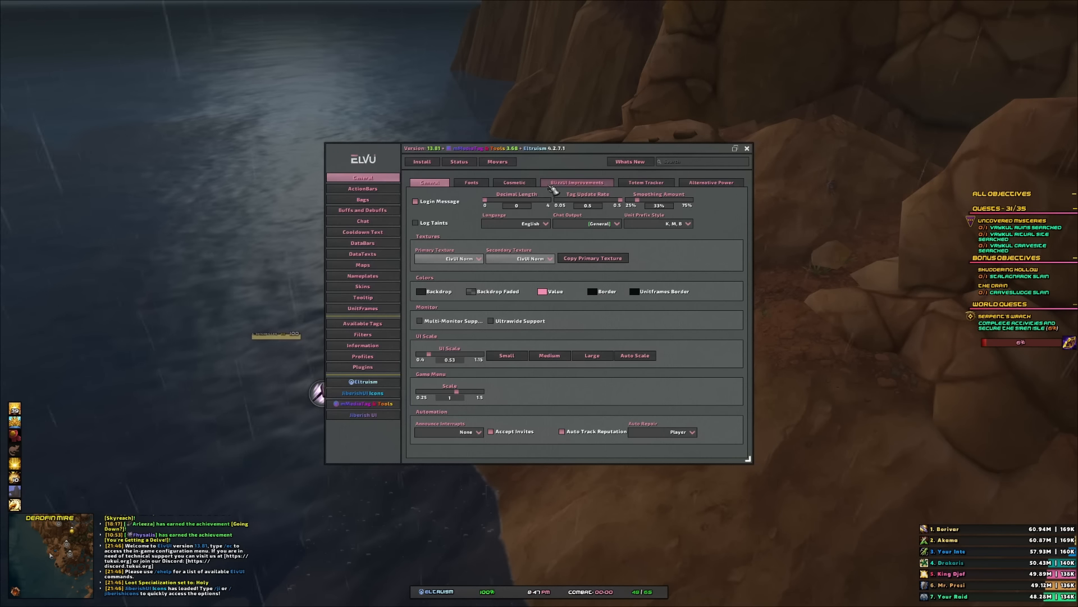
drag(555, 150, 607, 41)
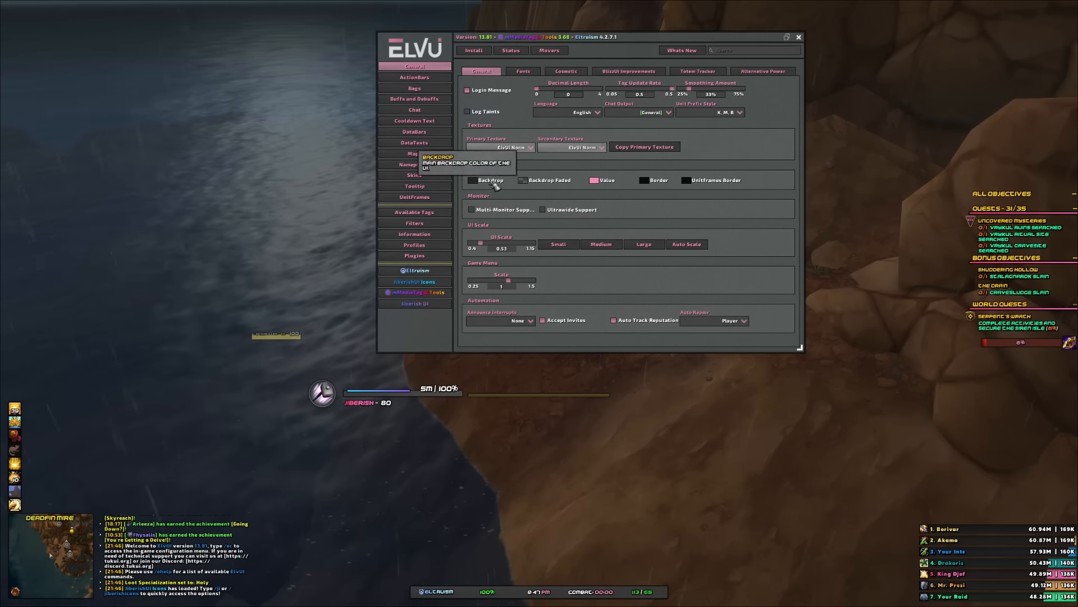
click(415, 245)
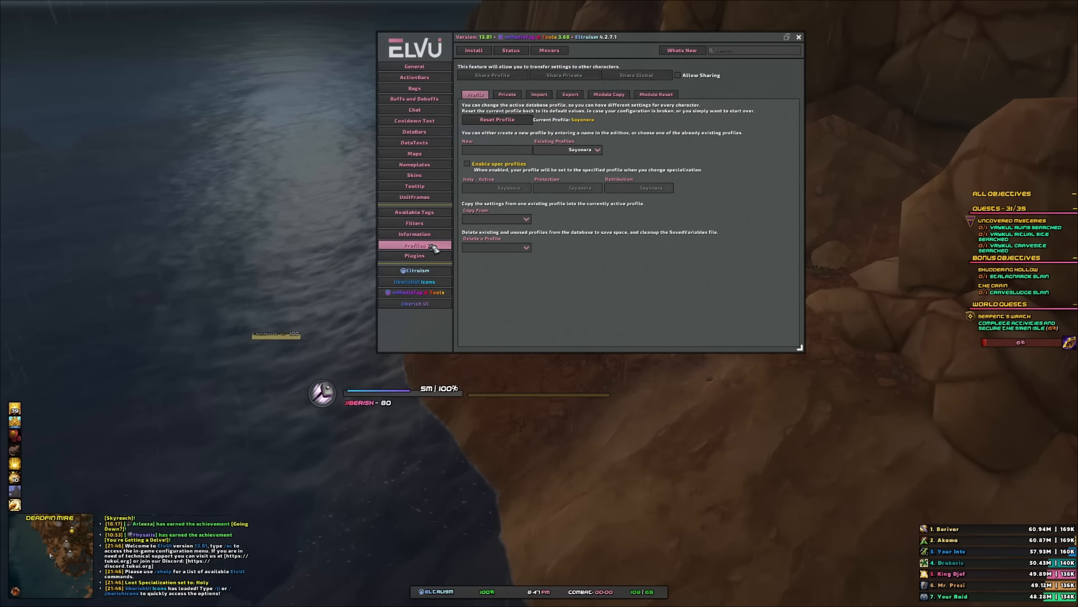
click(497, 150)
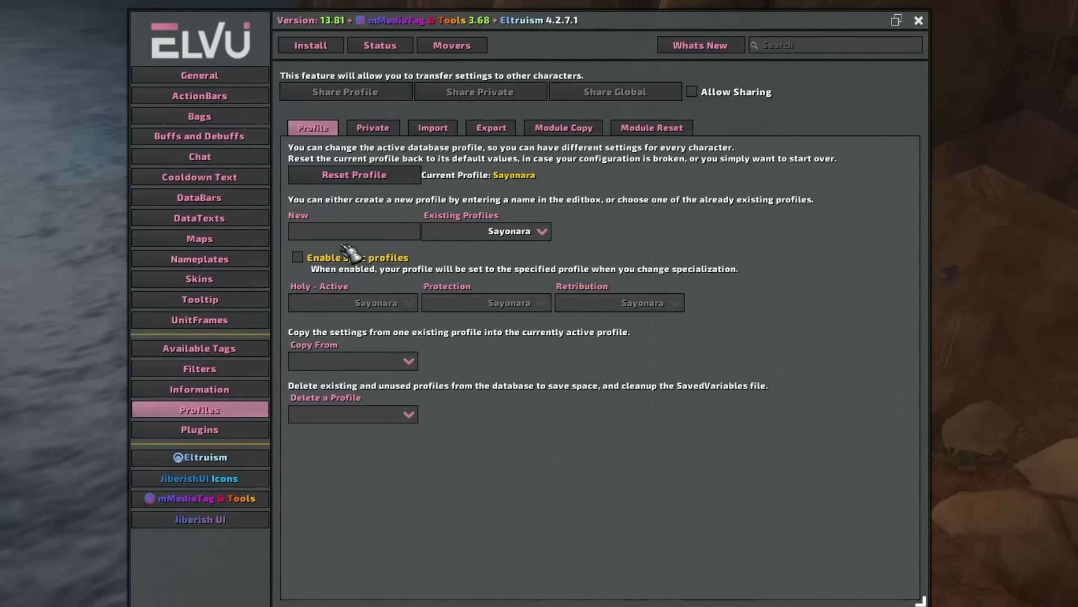
text(Sayonar)
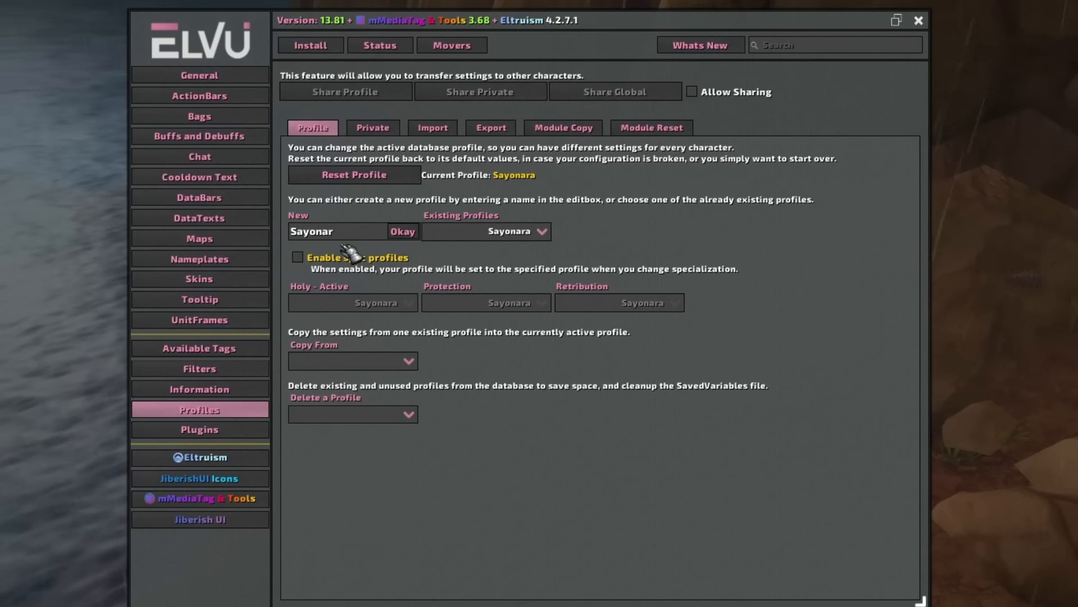
text(aHealing)
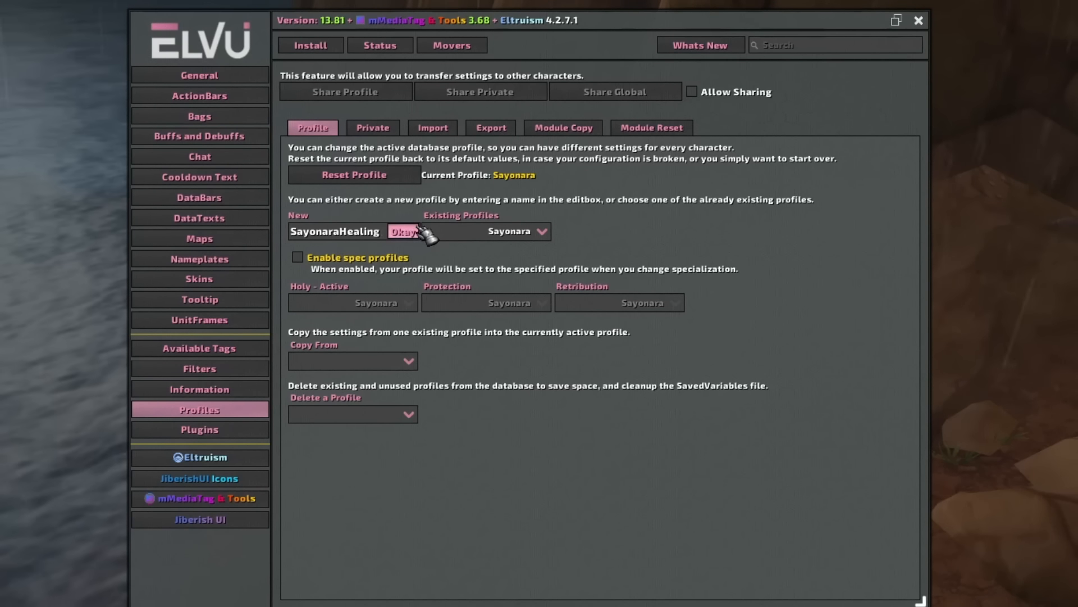
click(418, 230)
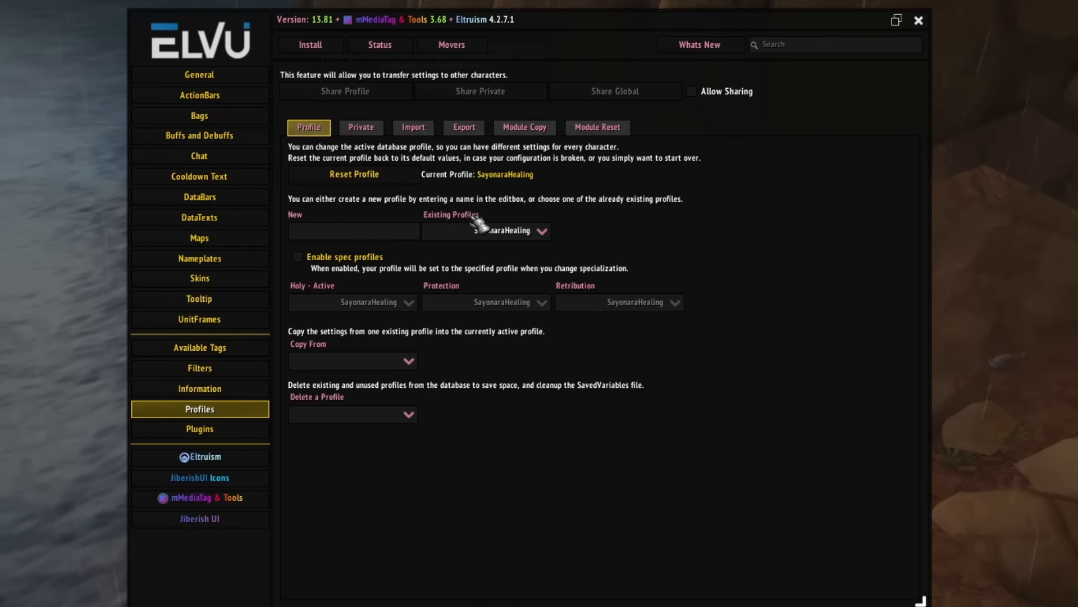
- Copy settings from another existing profile into SayonaraHealing, then close ElvUI and reload the interface
click(406, 360)
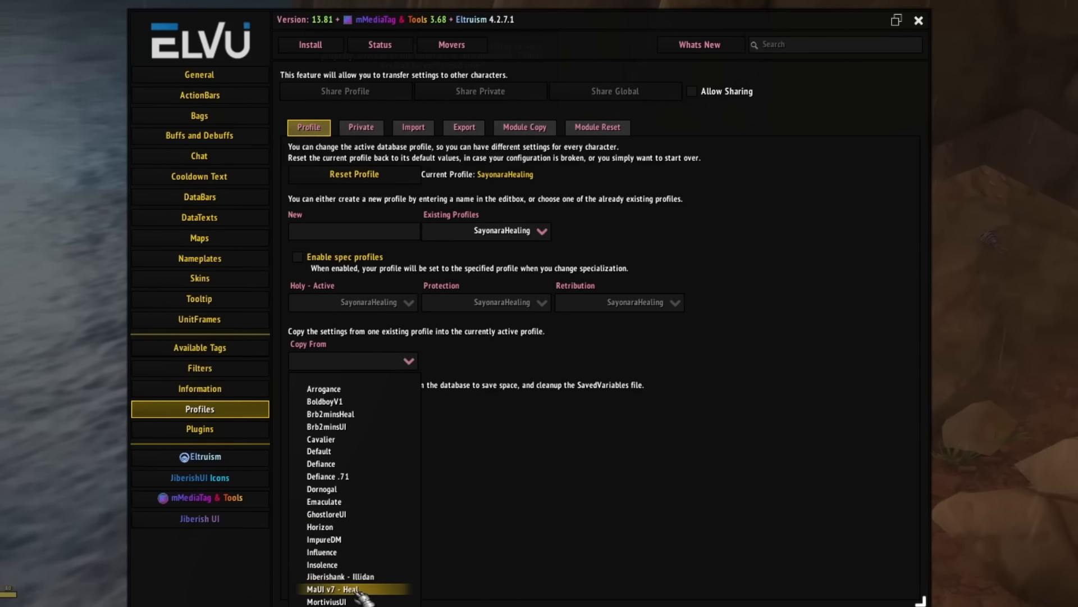
click(337, 606)
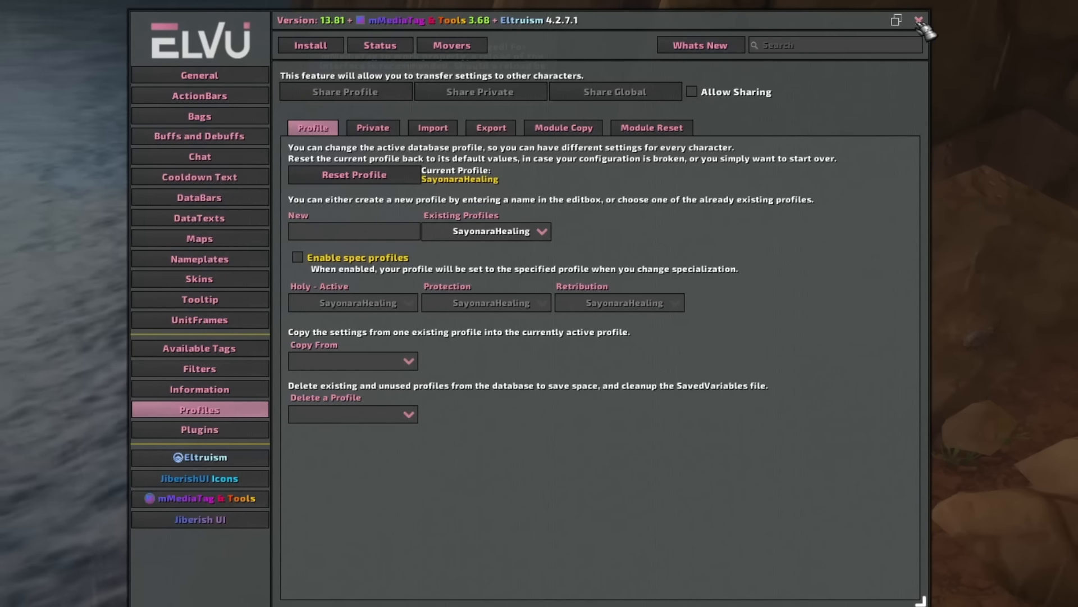
click(918, 20)
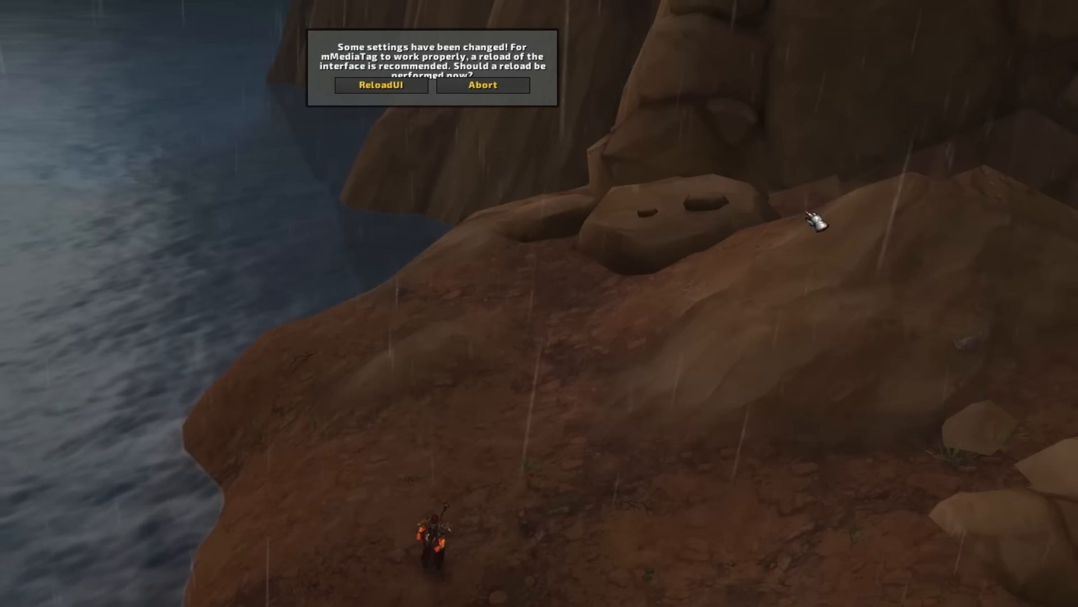
click(375, 90)
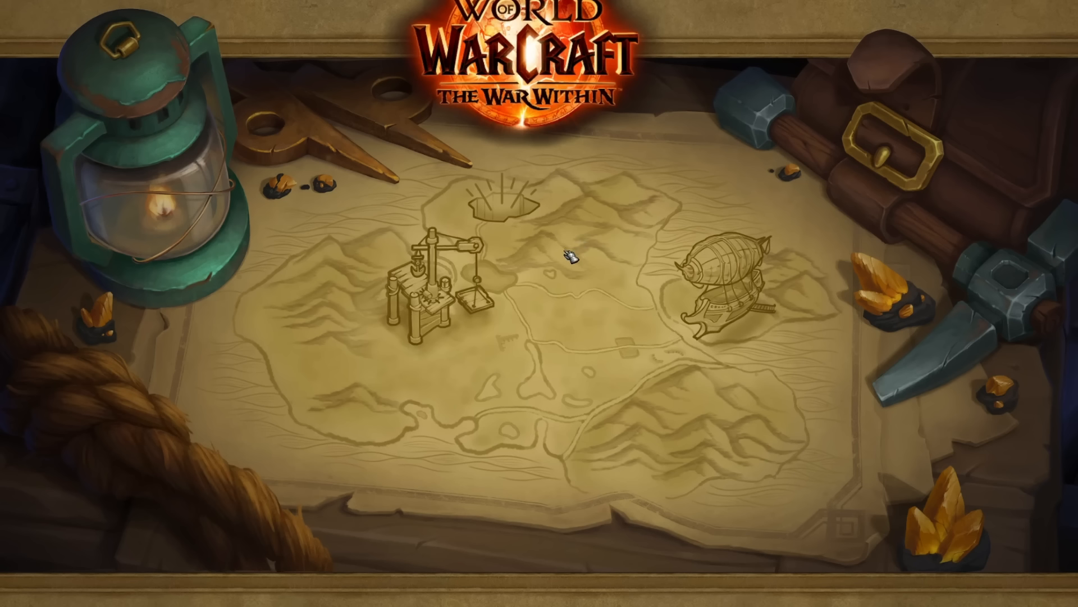
key(Escape)
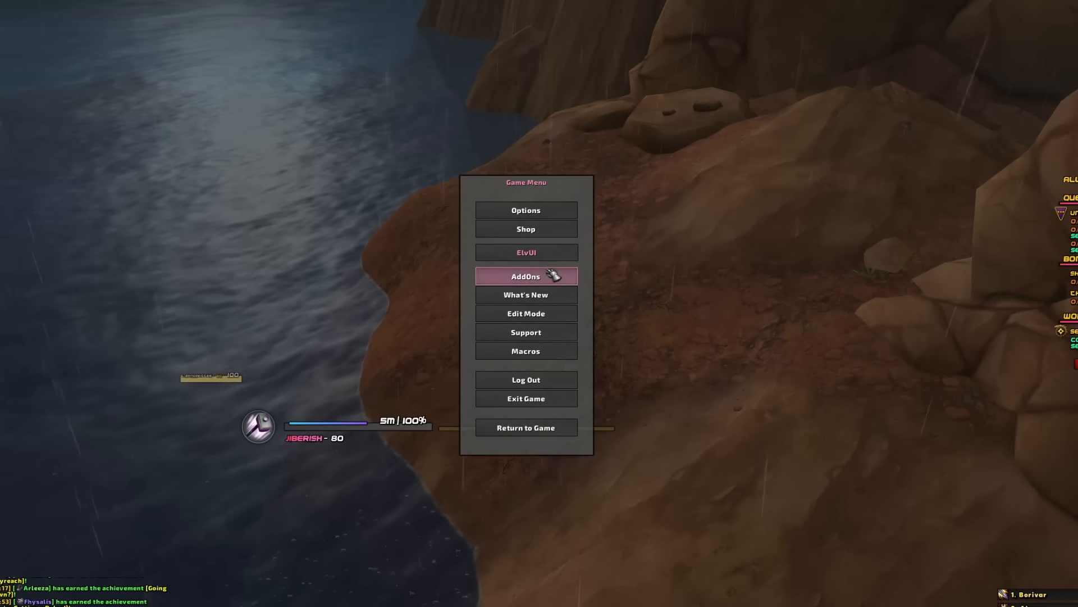
- Open ElvUI's Profiles page and choose SayonaraHealing from the existing profiles
click(526, 253)
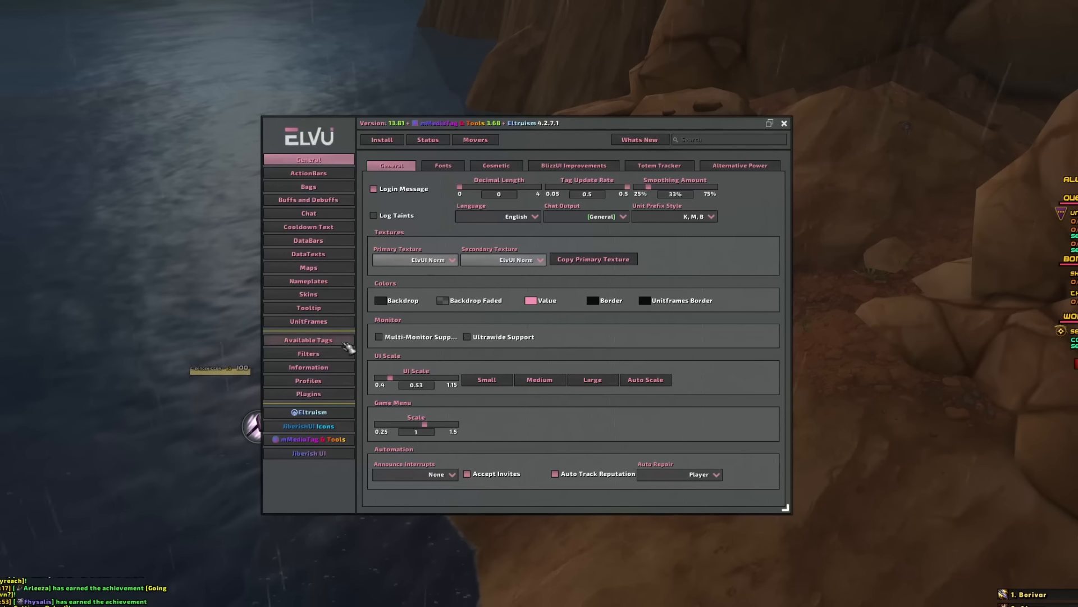
click(309, 381)
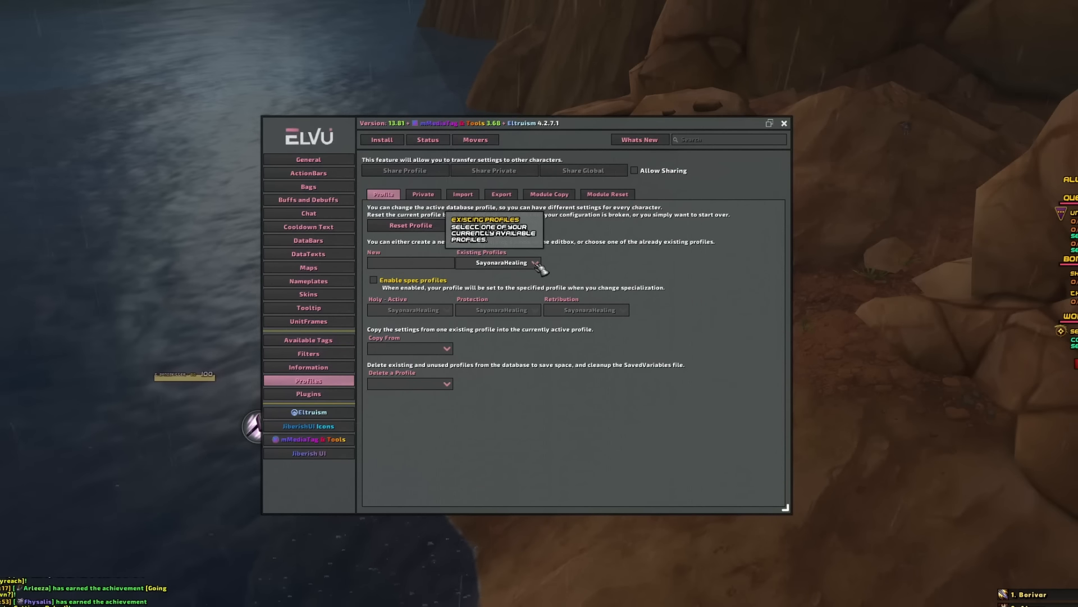
click(512, 264)
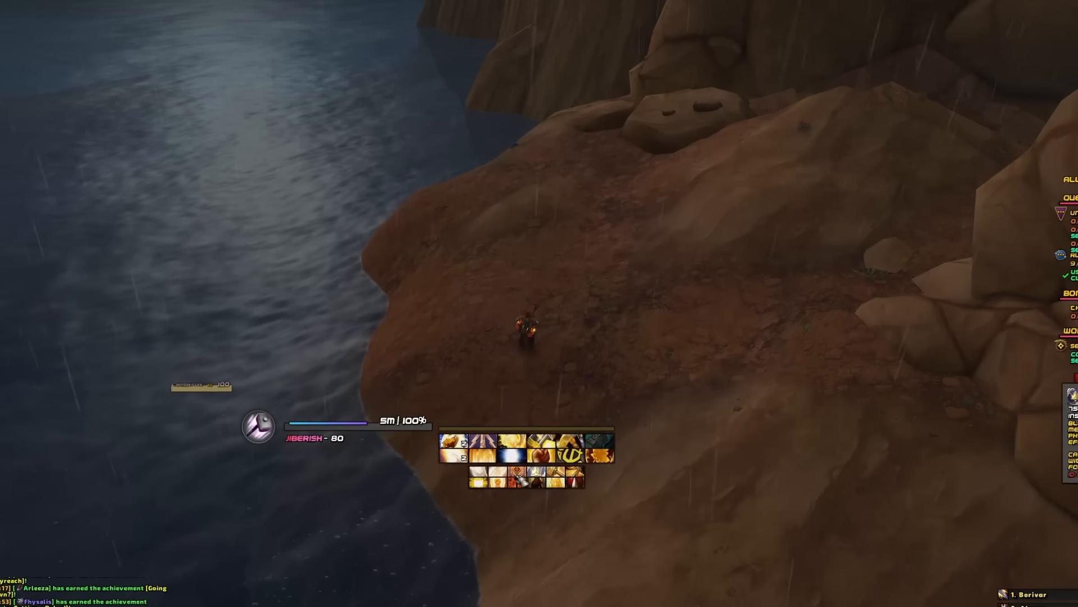
- Reopen the ElvUI configuration with the /ec chat command
click(377, 431)
text(/ec)
key(Return)
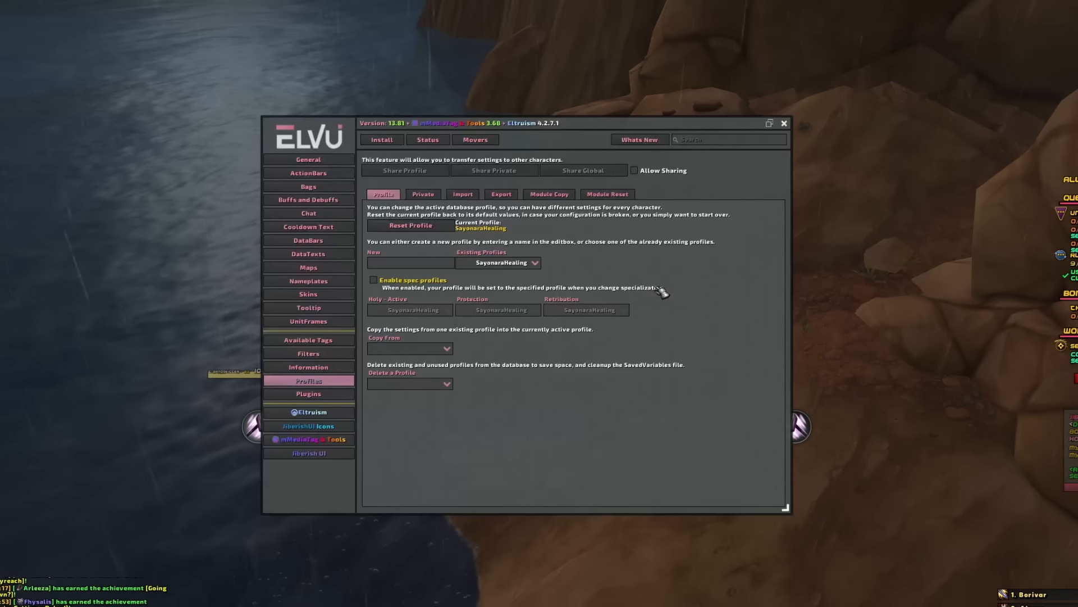
- Open the UnitFrames individual unit settings and set the Player frame height to 35
click(308, 320)
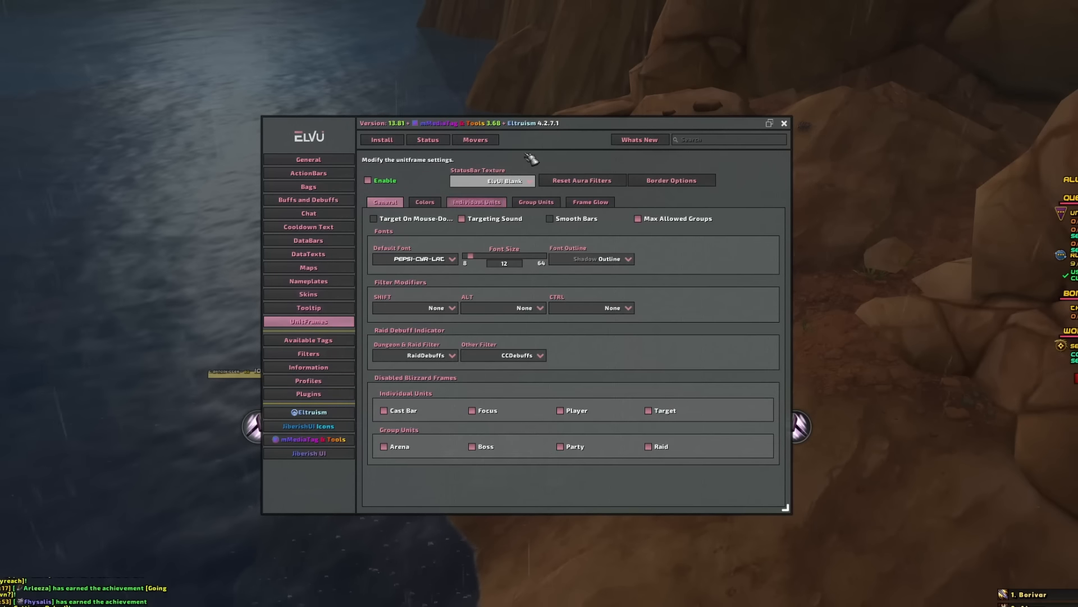
drag(594, 121, 835, 3)
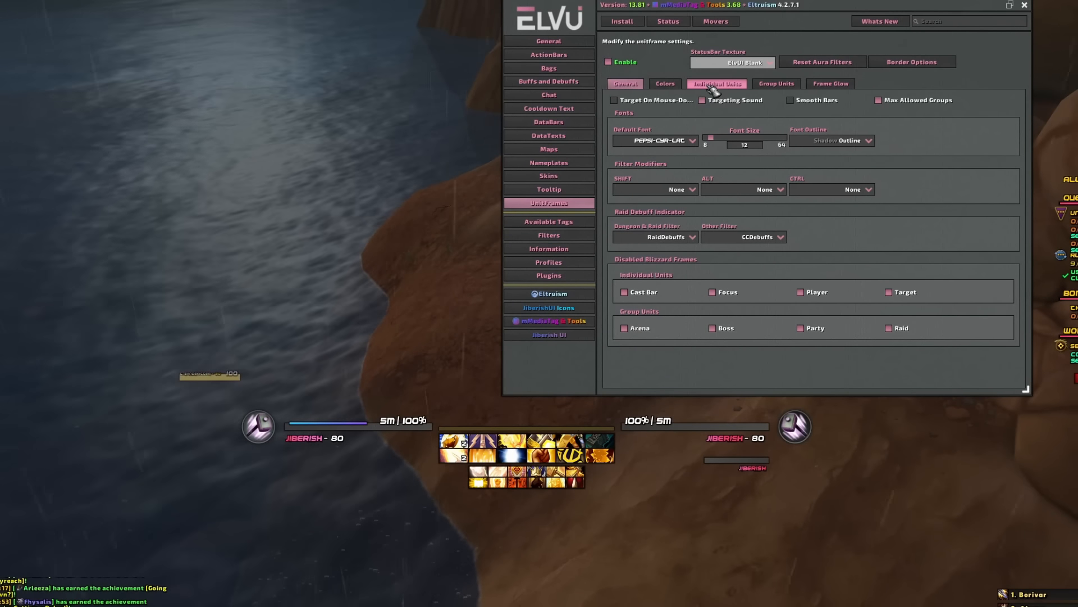
click(711, 89)
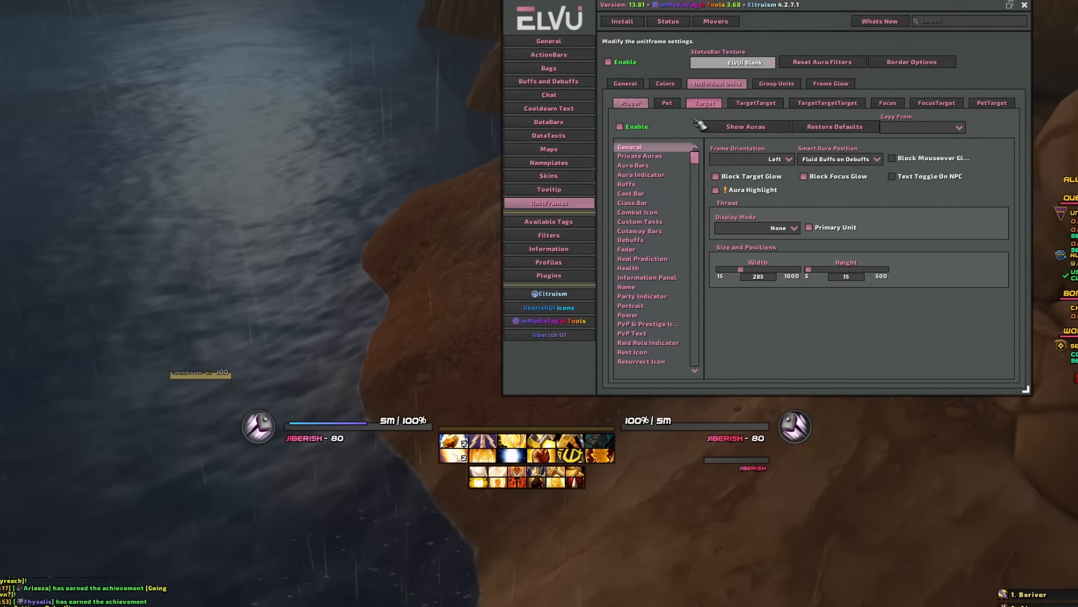
click(830, 277)
text(35)
key(Return)
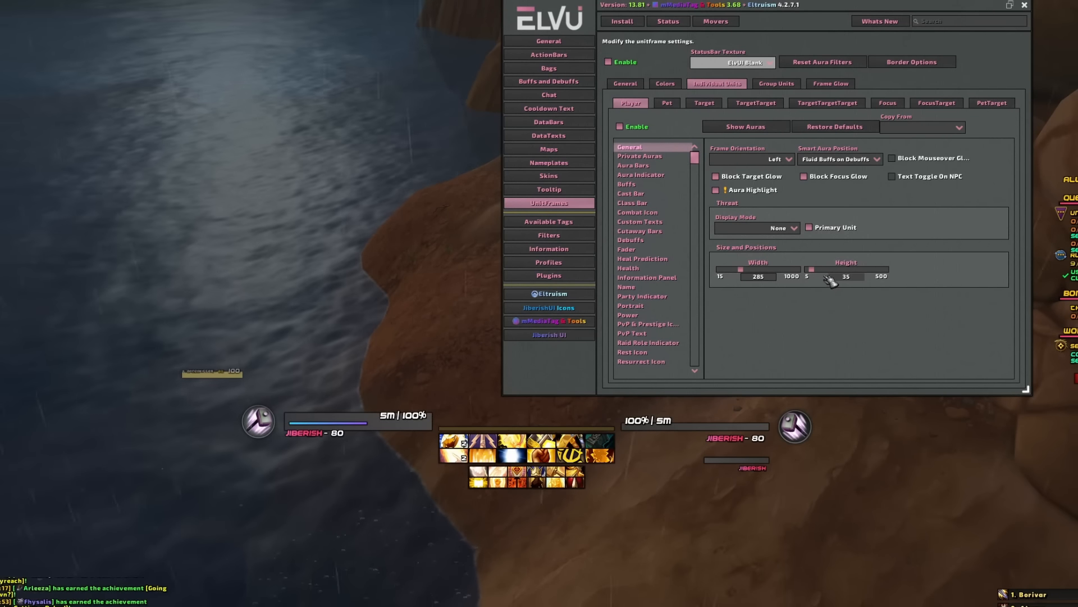
- Set the Target frame height to 35
click(704, 102)
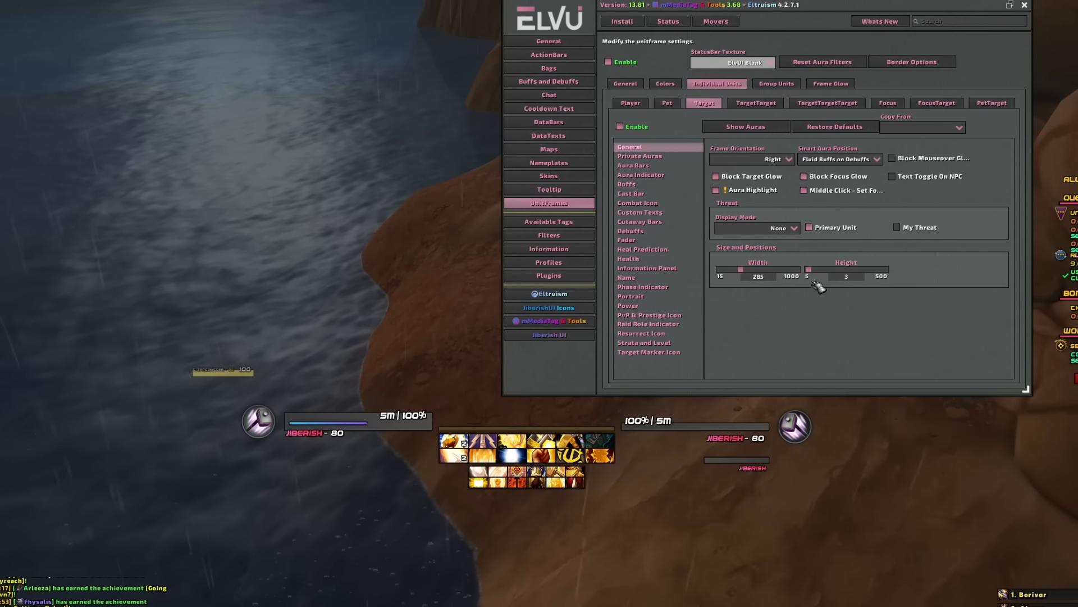
text(35)
key(Return)
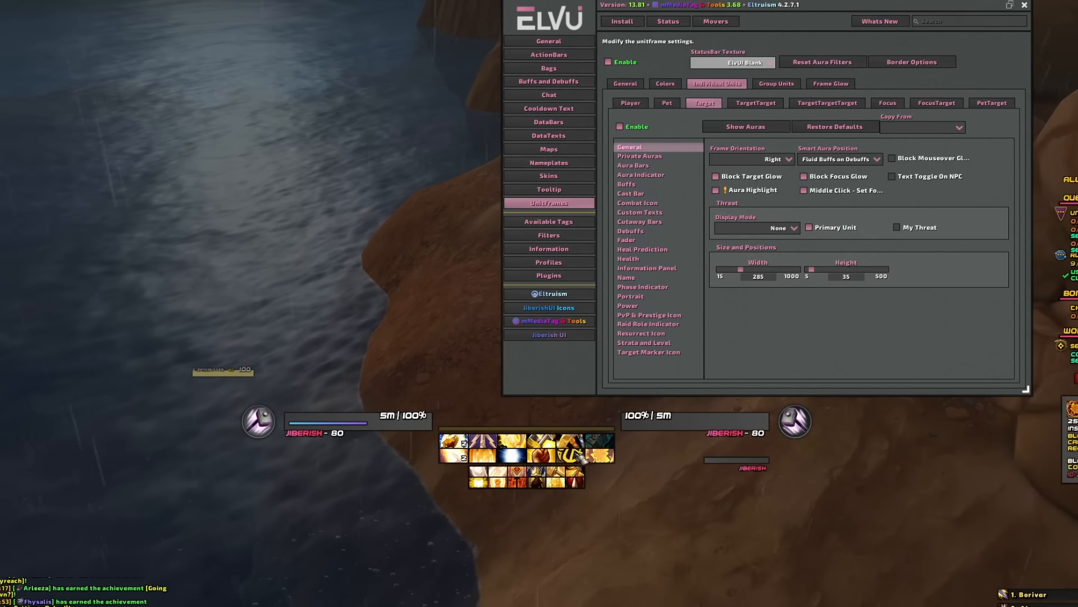
- In the Party group unit size and position settings, set the growth direction to Right and then Down
click(777, 84)
click(774, 103)
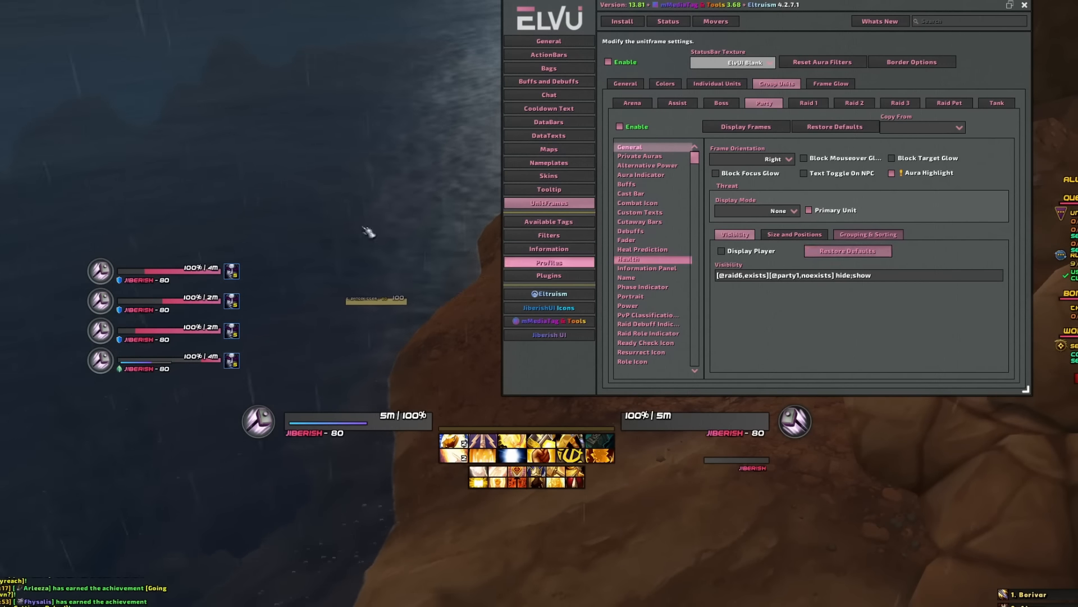
click(886, 236)
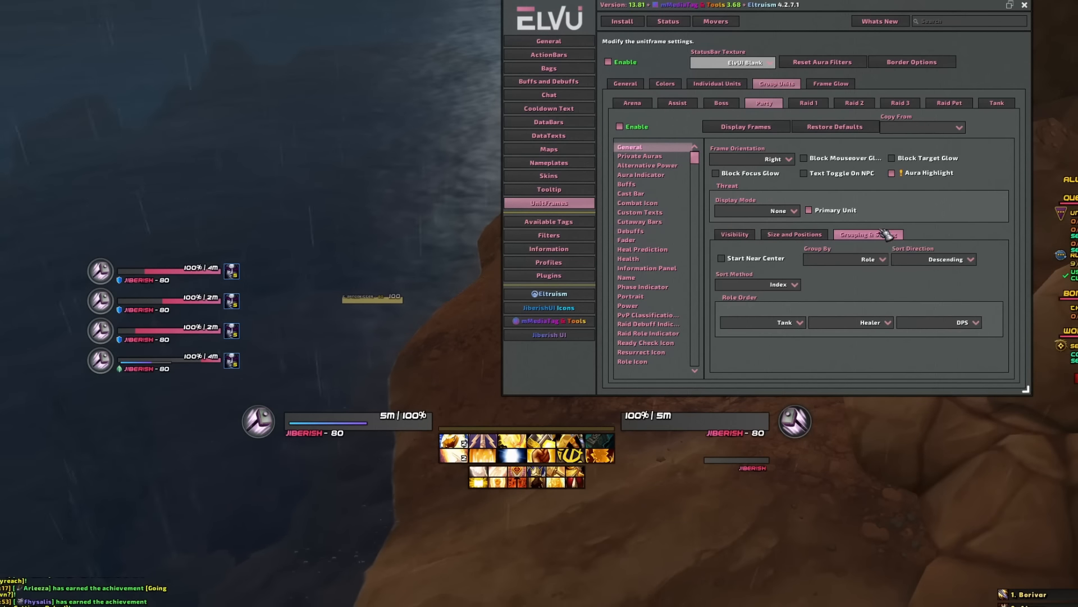
click(803, 236)
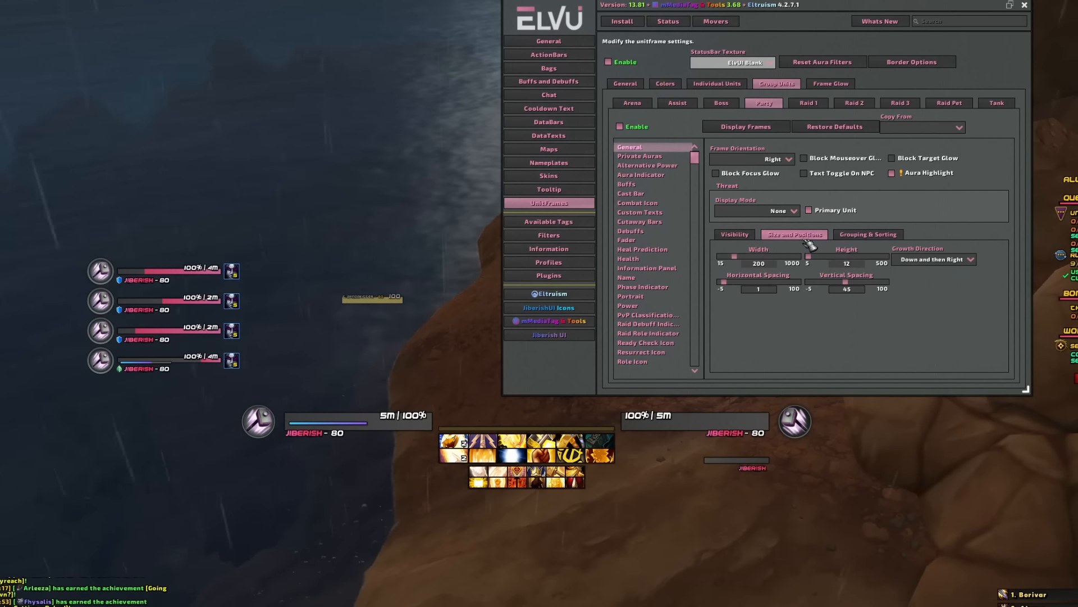
click(969, 259)
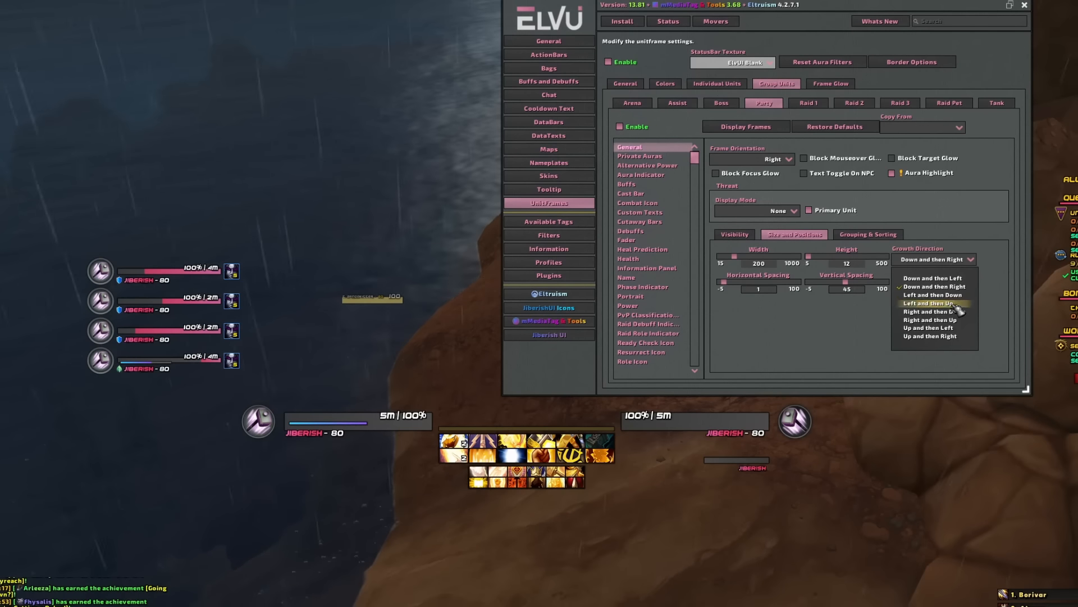
click(934, 312)
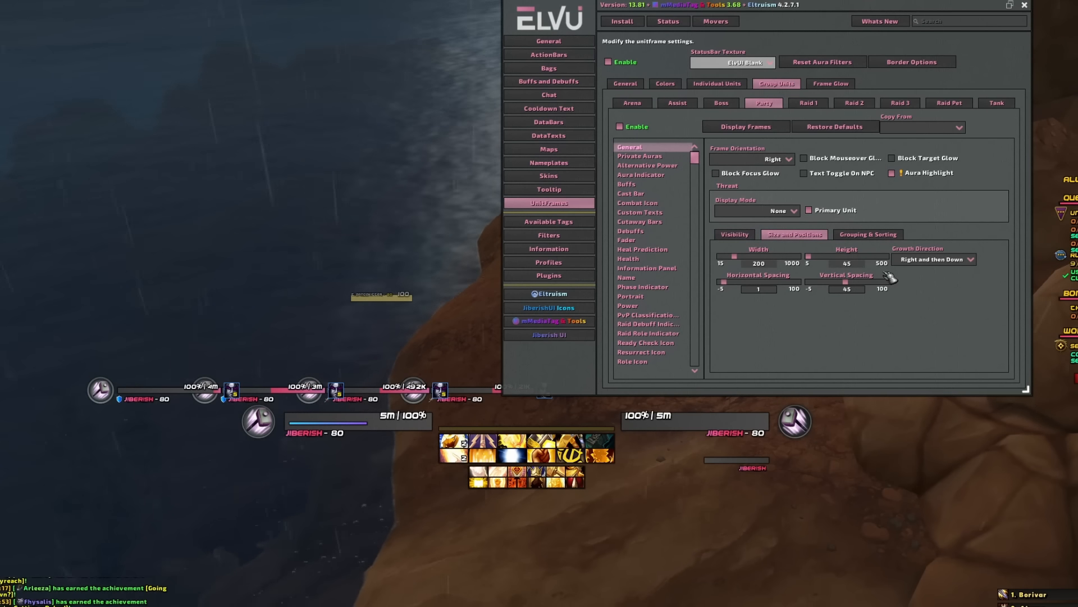
- Set the party frame width to 175
key(Return)
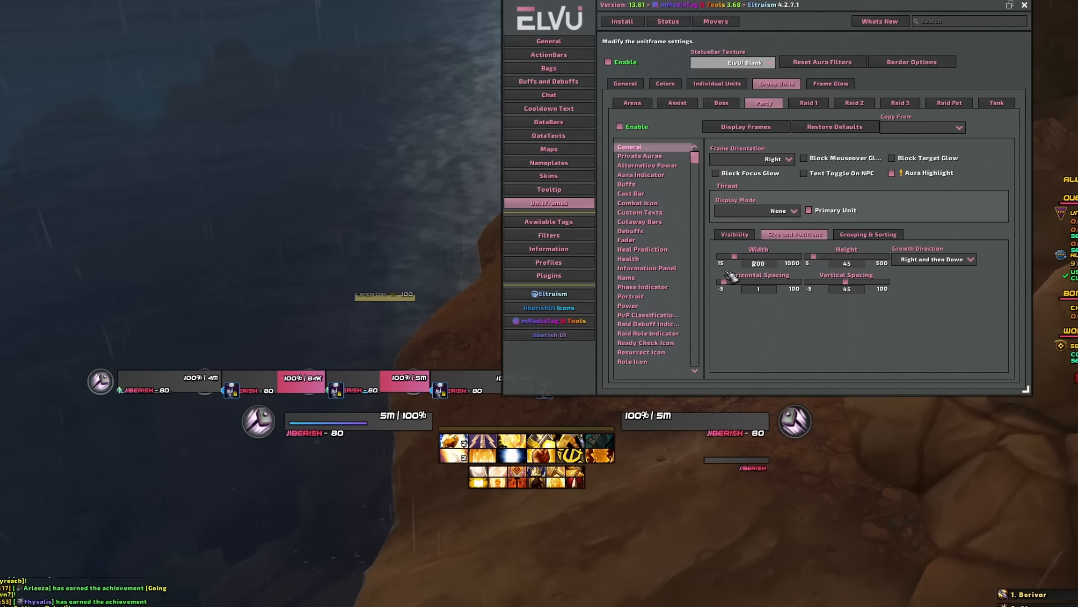
text(175)
key(Return)
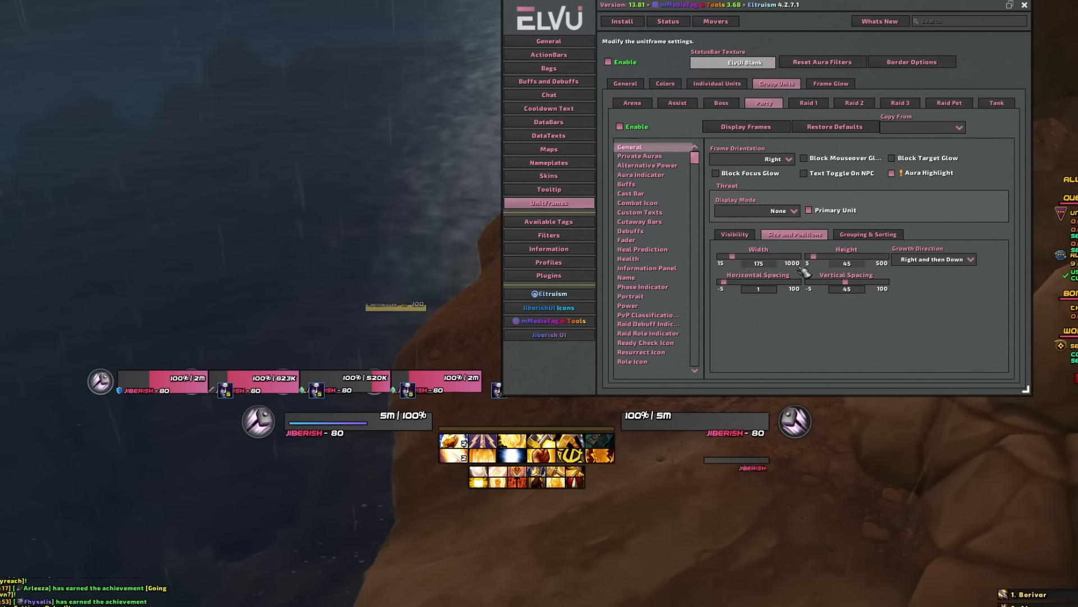
- Unlock movers, move the Party Frames mover lower near the bottom of the screen, and lock movers
click(730, 26)
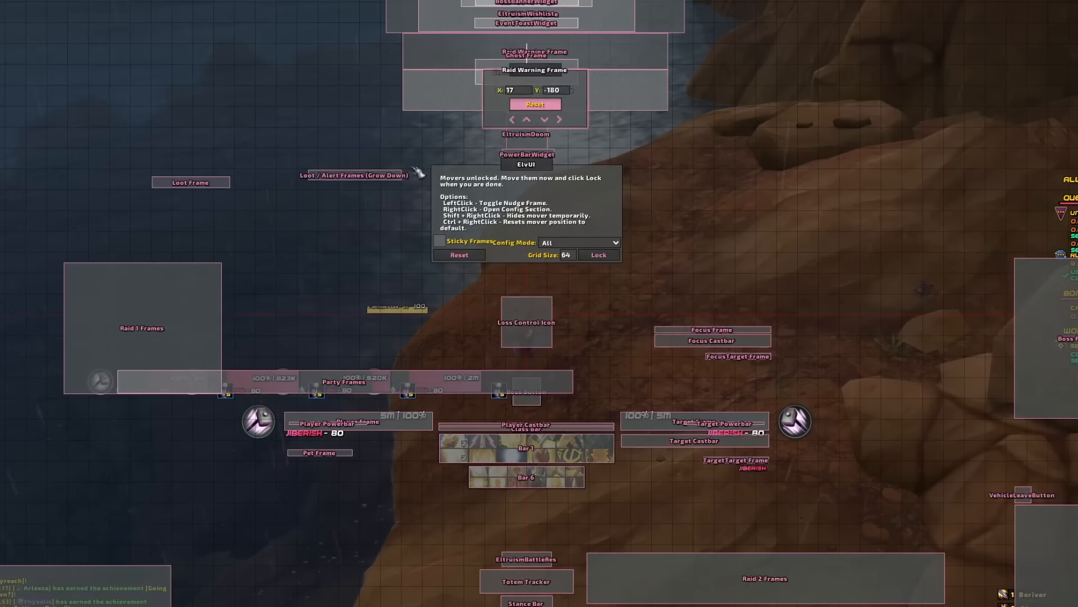
drag(323, 382, 519, 524)
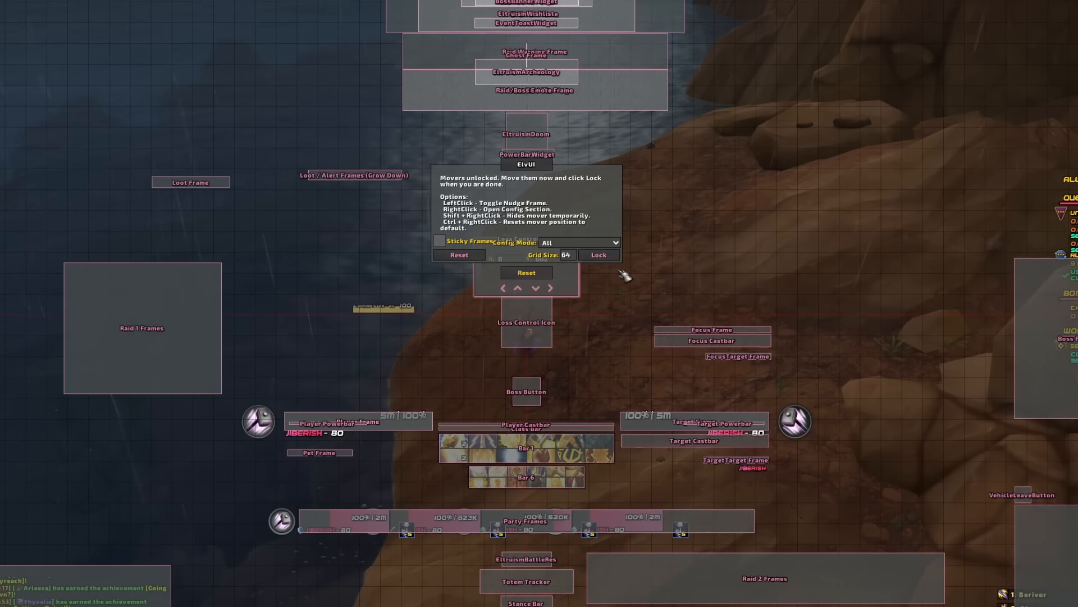
click(599, 255)
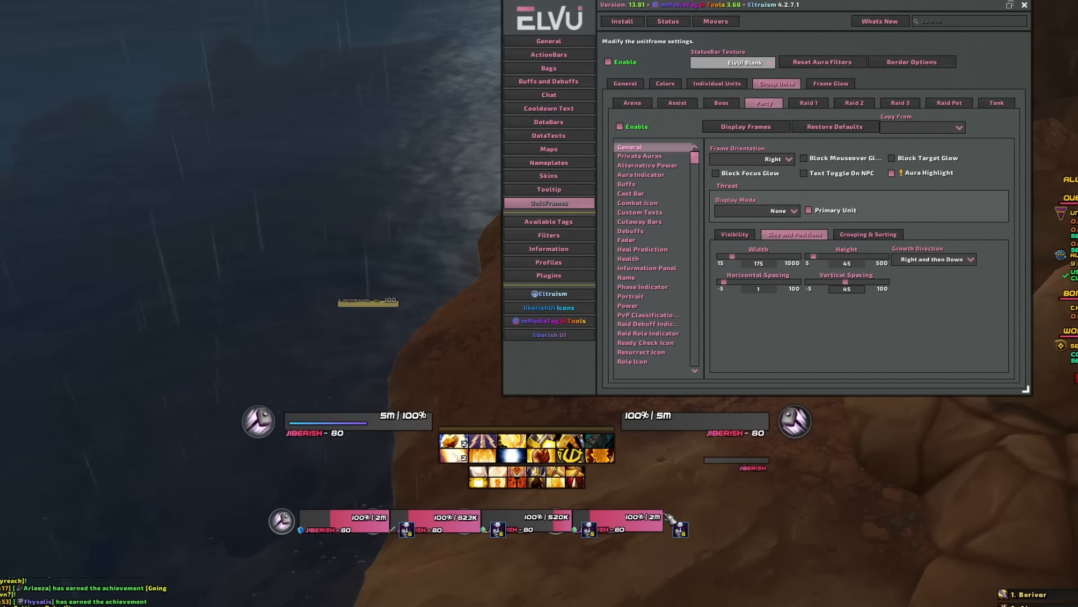
- Preview the party frames using Display Frames from the party Visibility settings
click(755, 236)
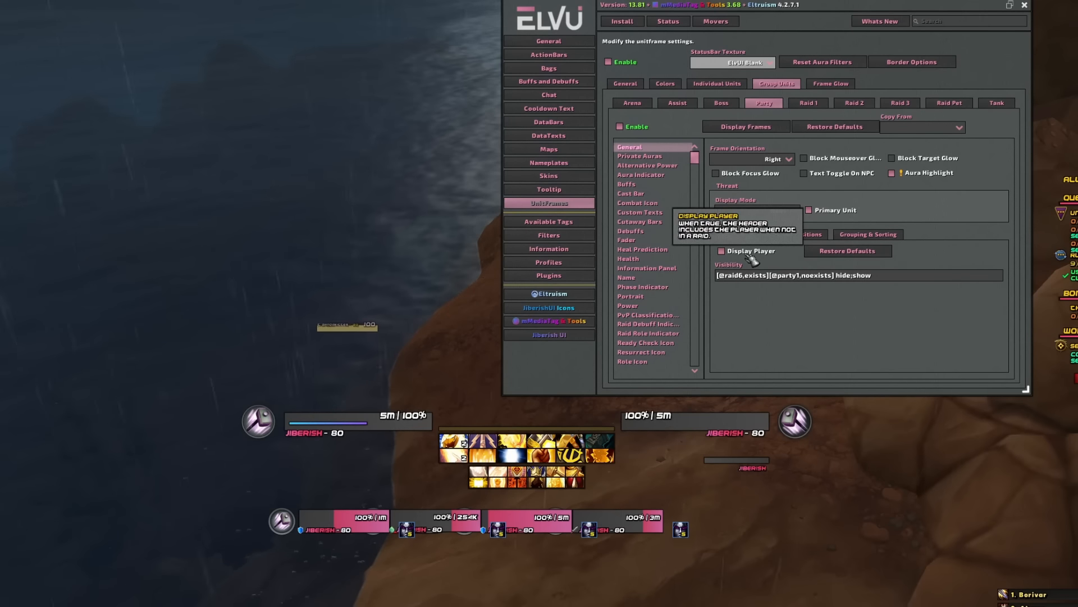
click(761, 129)
click(761, 129)
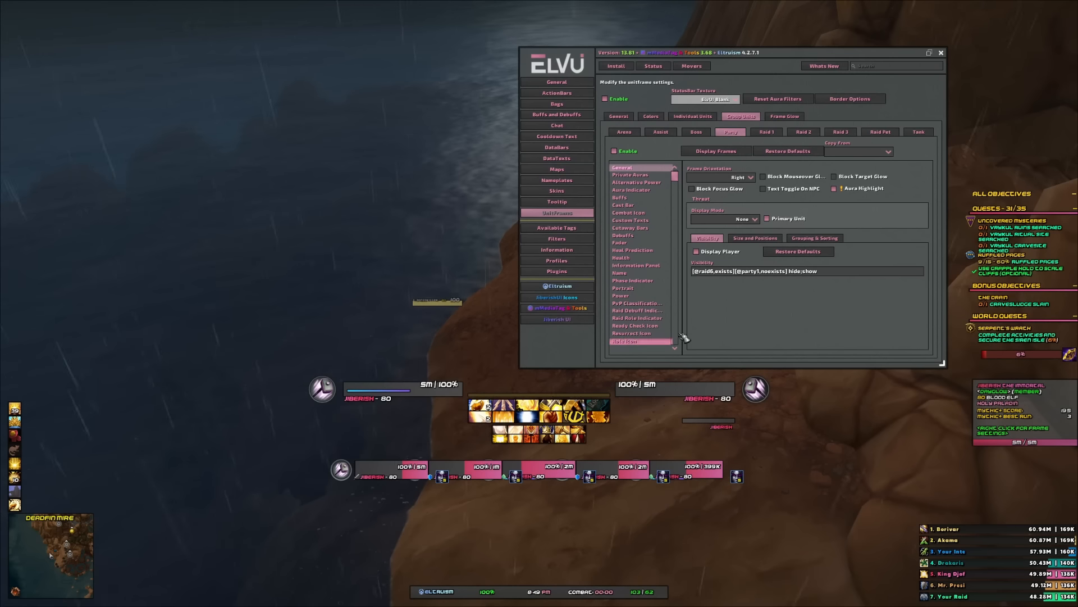
- Set the party Raid Debuff Indicator's X offset to 0 and Y offset to 29
click(659, 310)
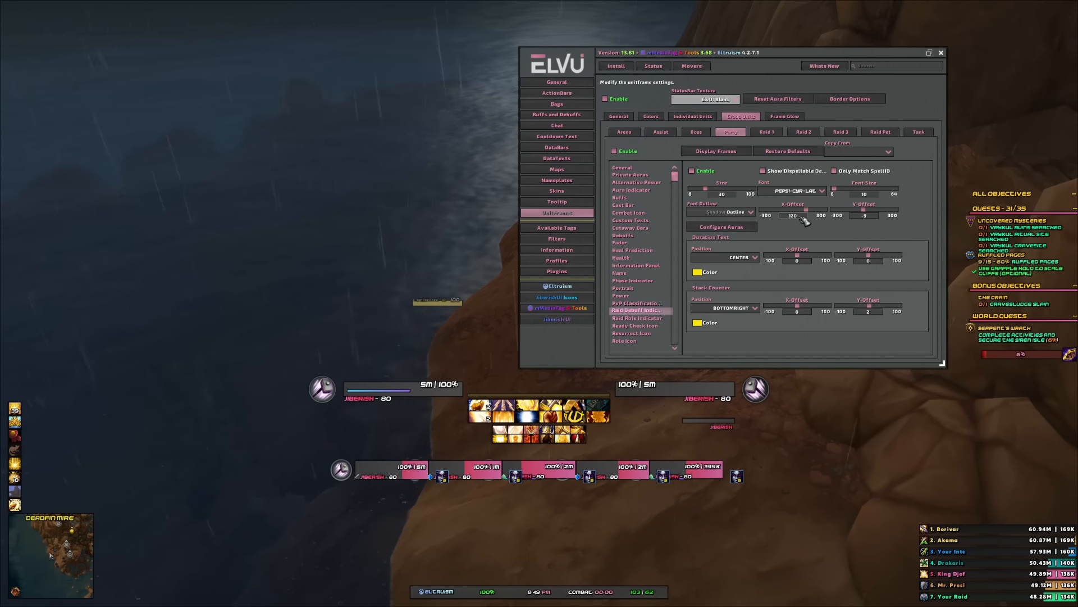
text(0)
key(Return)
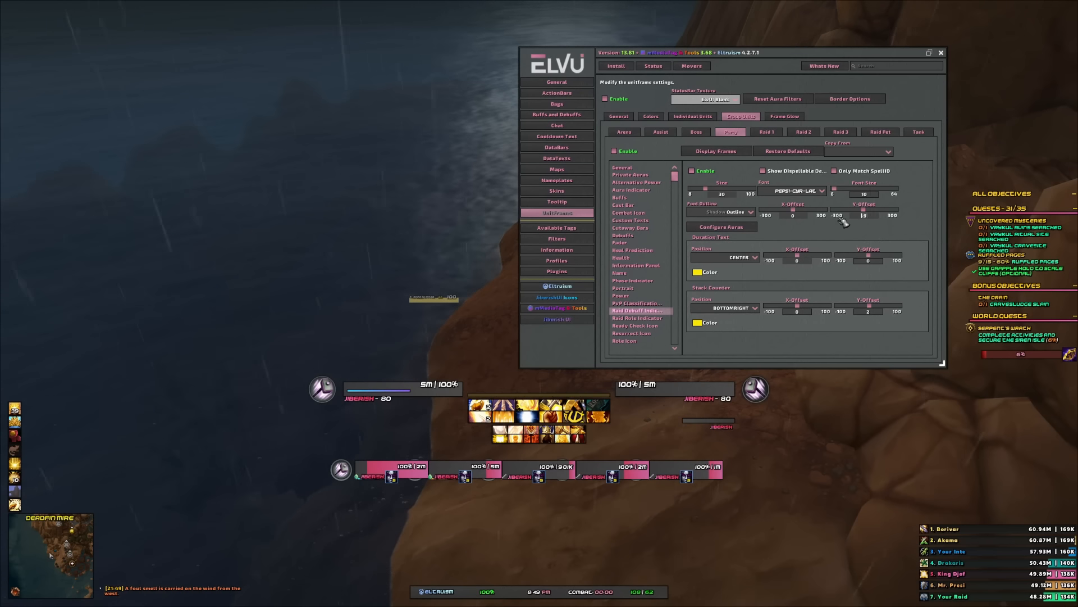
text(0)
key(Return)
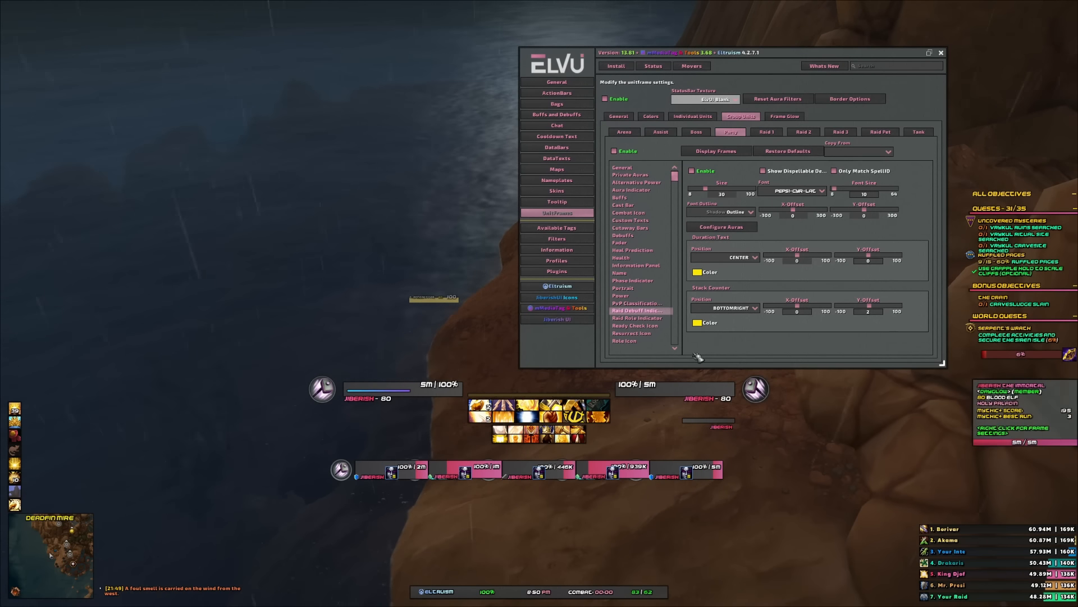
click(874, 215)
text(29)
key(Return)
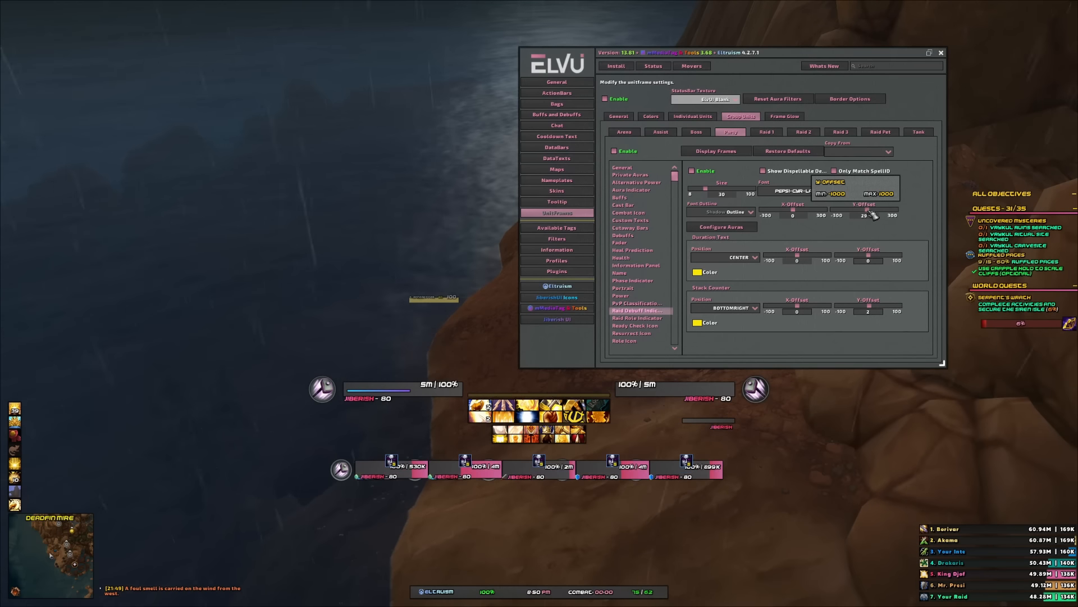
- Open the party Custom Texts and nudge the mName text's offset slider
click(632, 221)
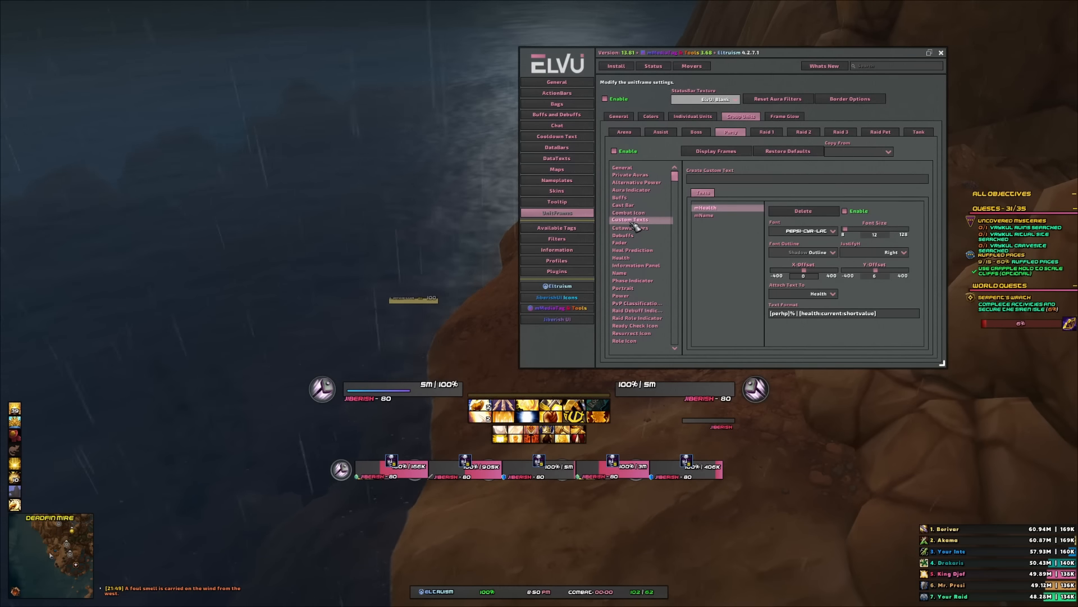
click(704, 215)
drag(875, 271, 873, 271)
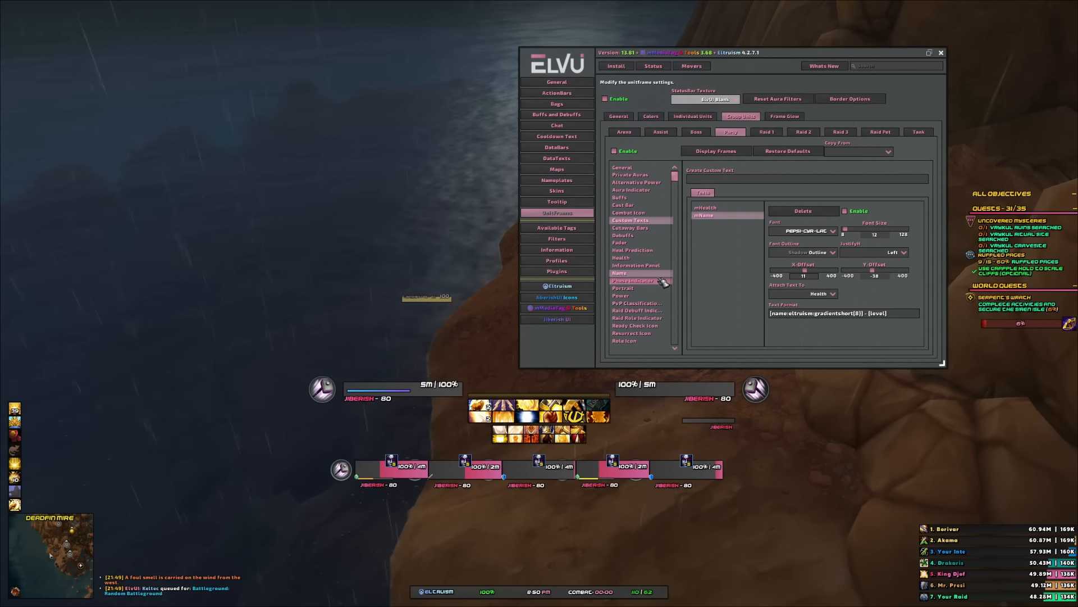
- Set the mHealth custom text's offset to 0, justify it Center, and set its font size to 15
click(709, 208)
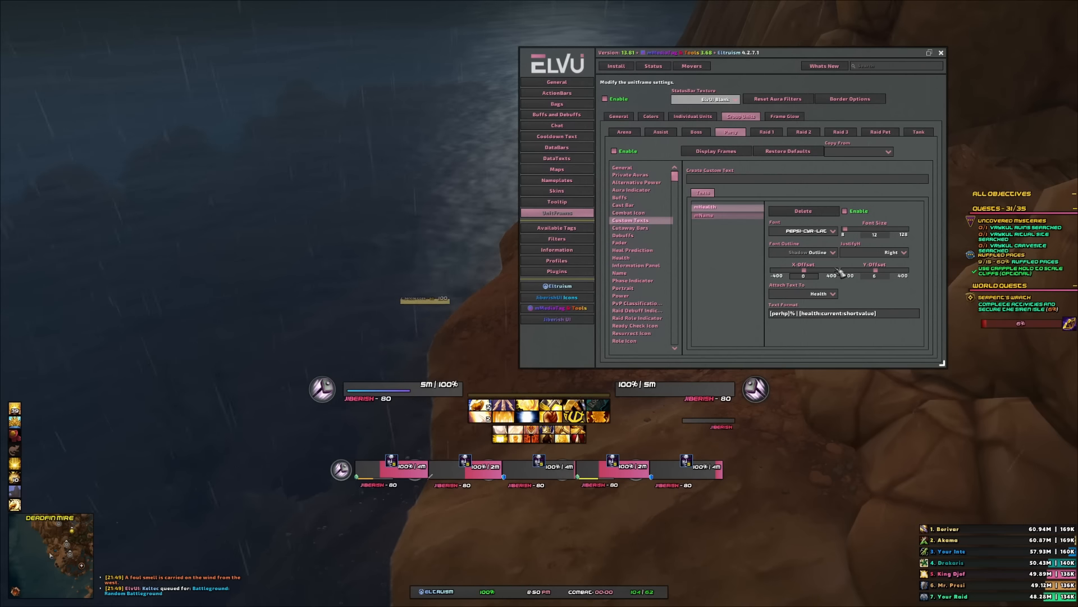
drag(880, 274, 881, 275)
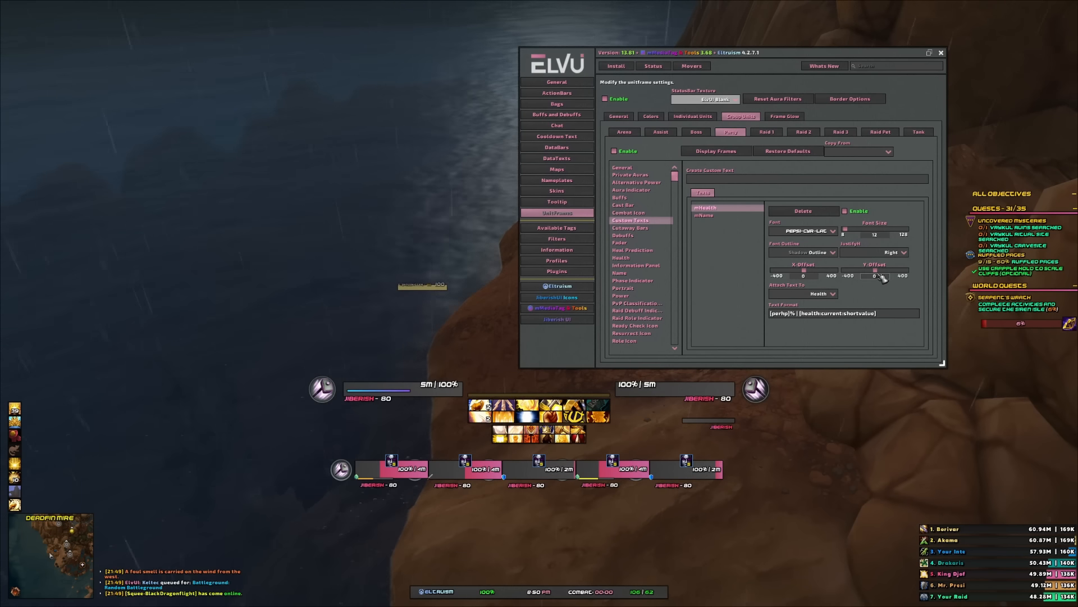
click(885, 253)
click(859, 268)
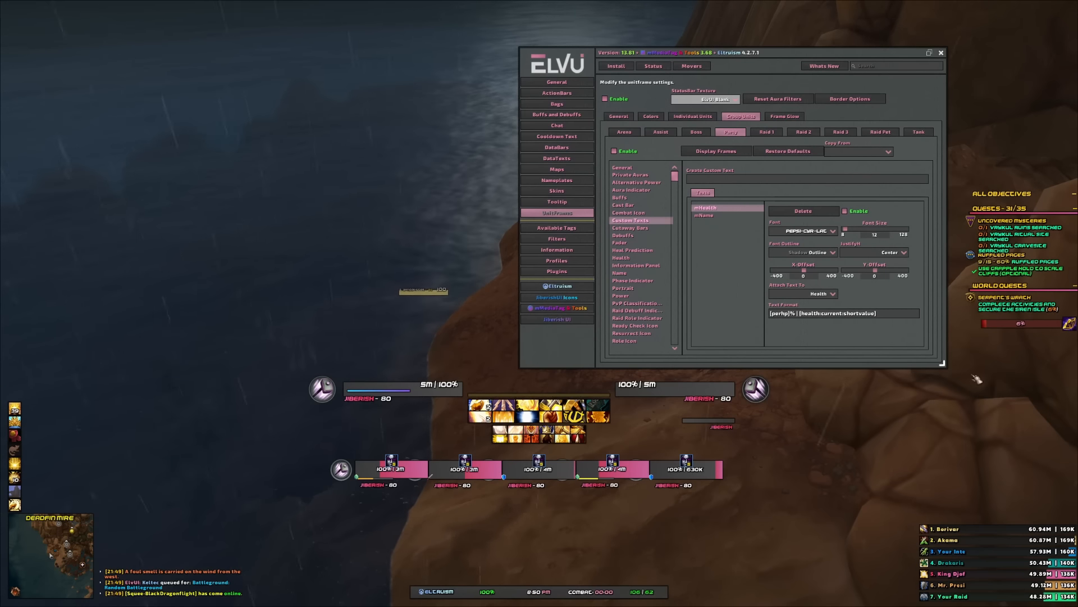
drag(854, 232, 853, 233)
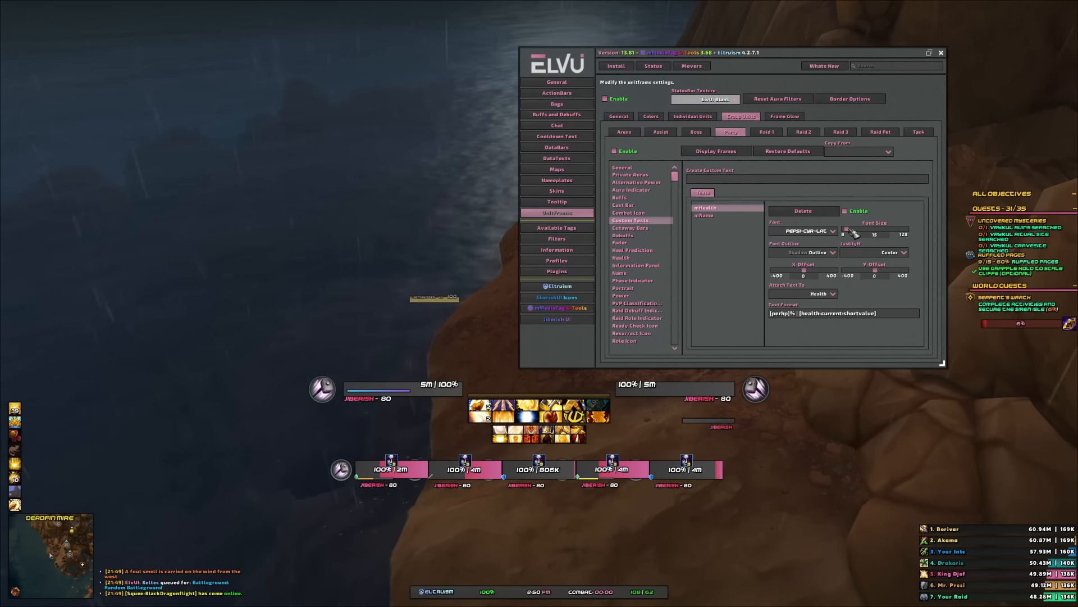
- Set the mName custom text's justification to Center
click(725, 215)
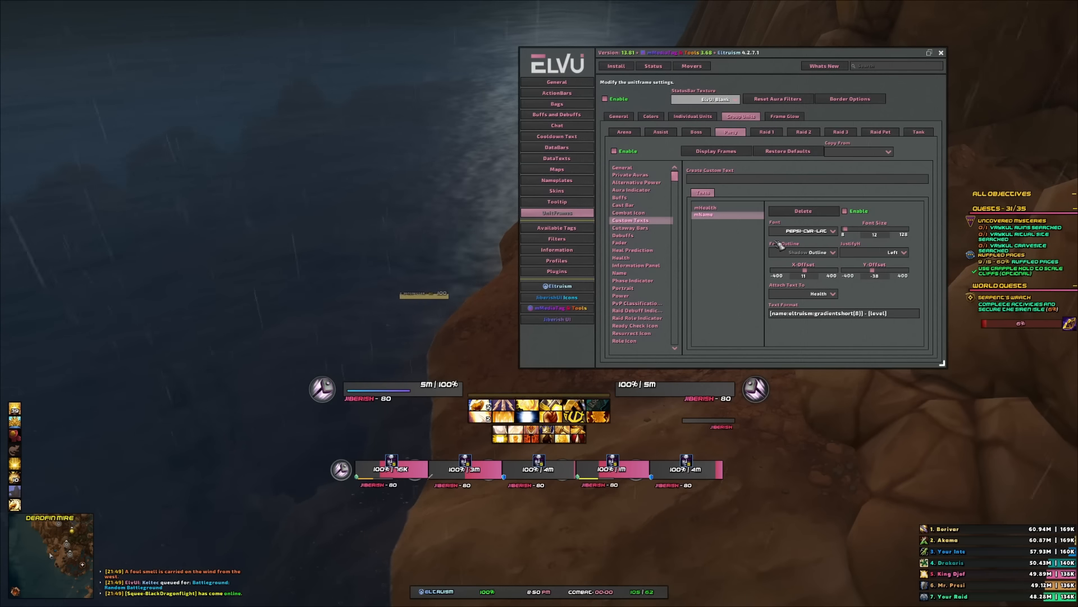
click(903, 253)
click(874, 275)
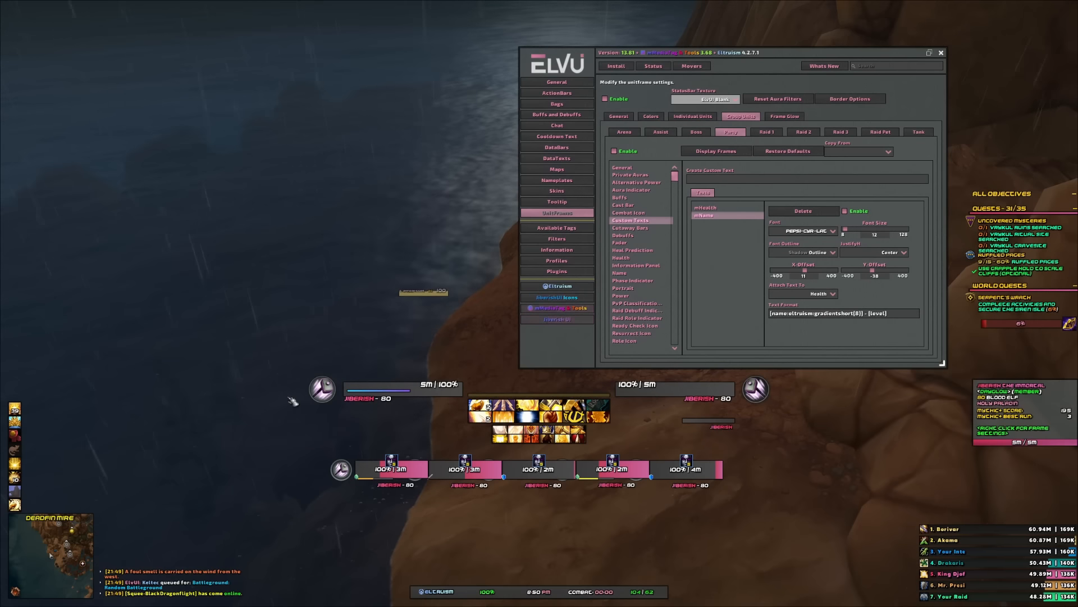
- Disable the party portraits in the mMediaTag & Tools unitframe portrait settings
click(568, 307)
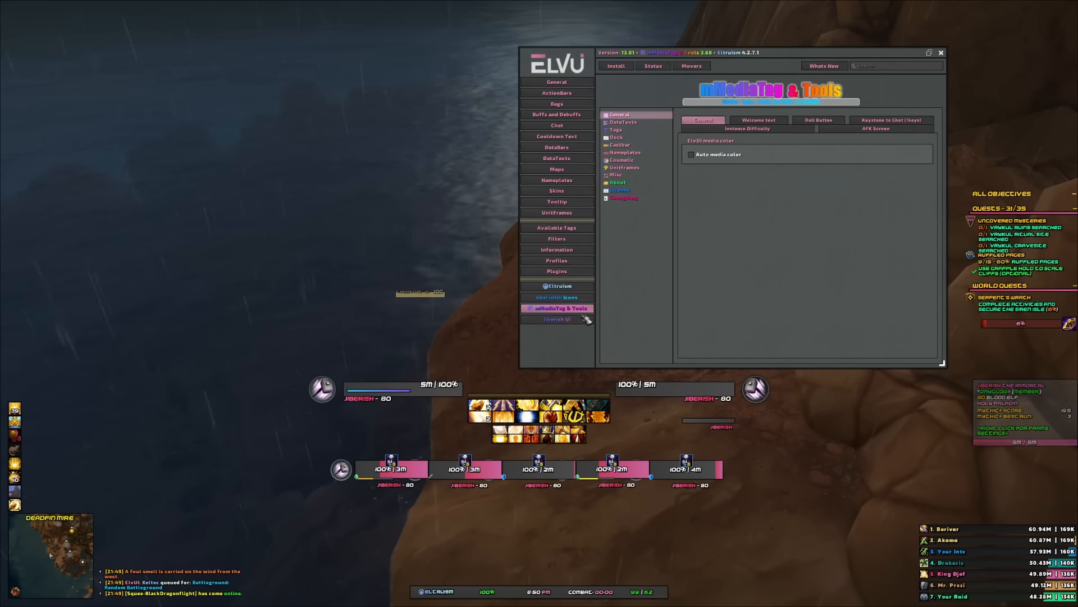
click(624, 167)
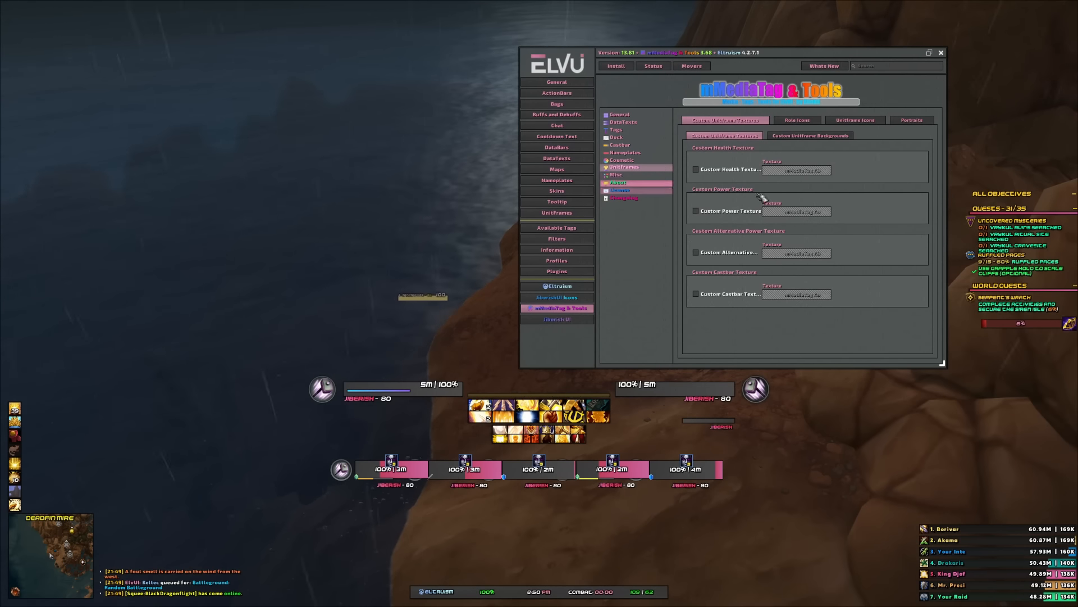
click(915, 121)
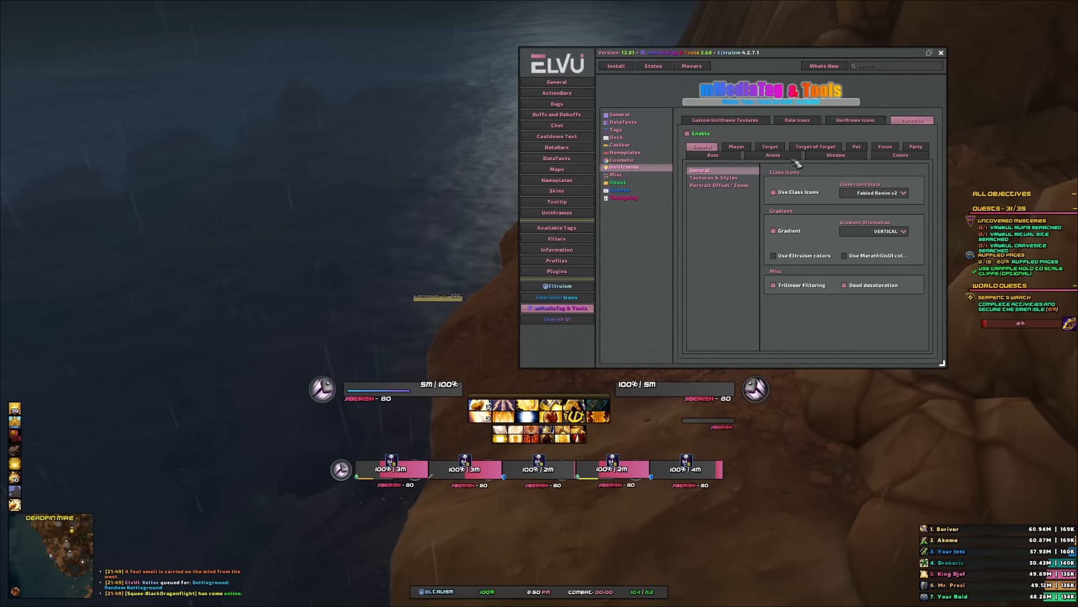
click(915, 147)
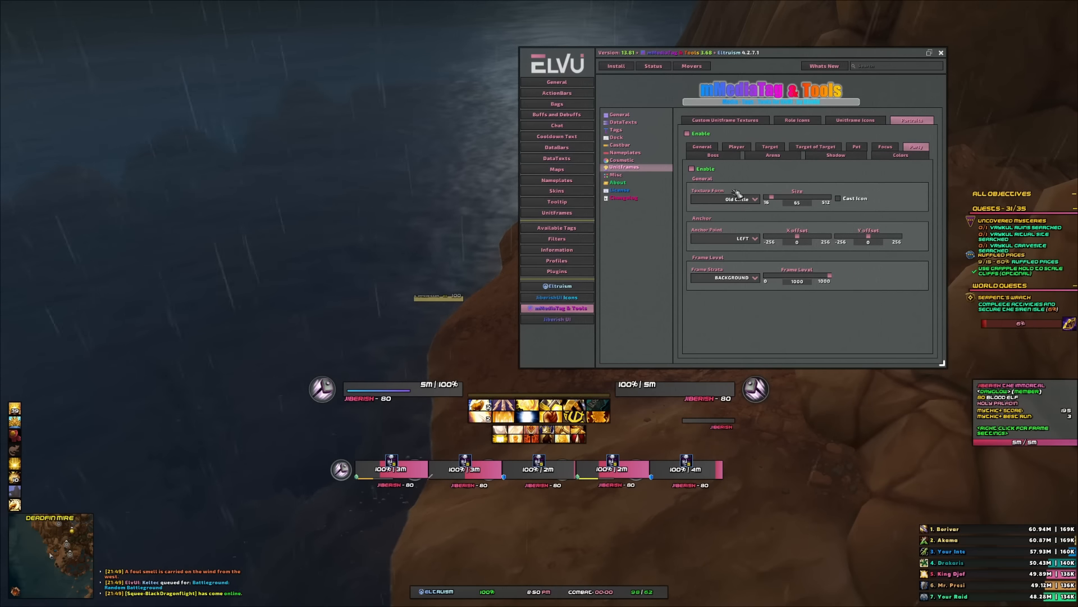
click(692, 168)
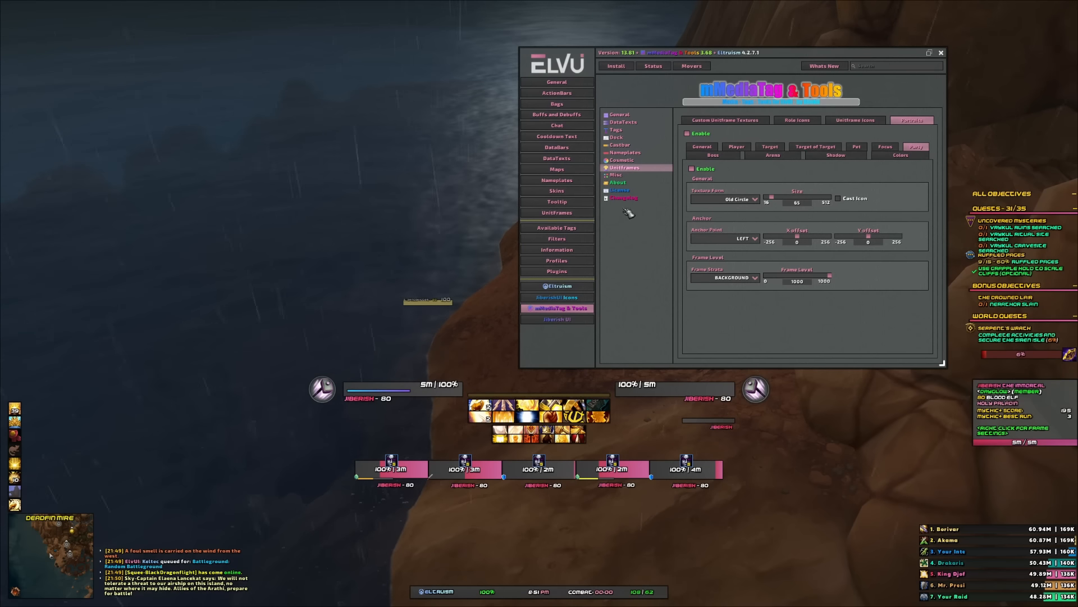
- Set the party frames' horizontal spacing to 7 in their size and position settings
click(575, 211)
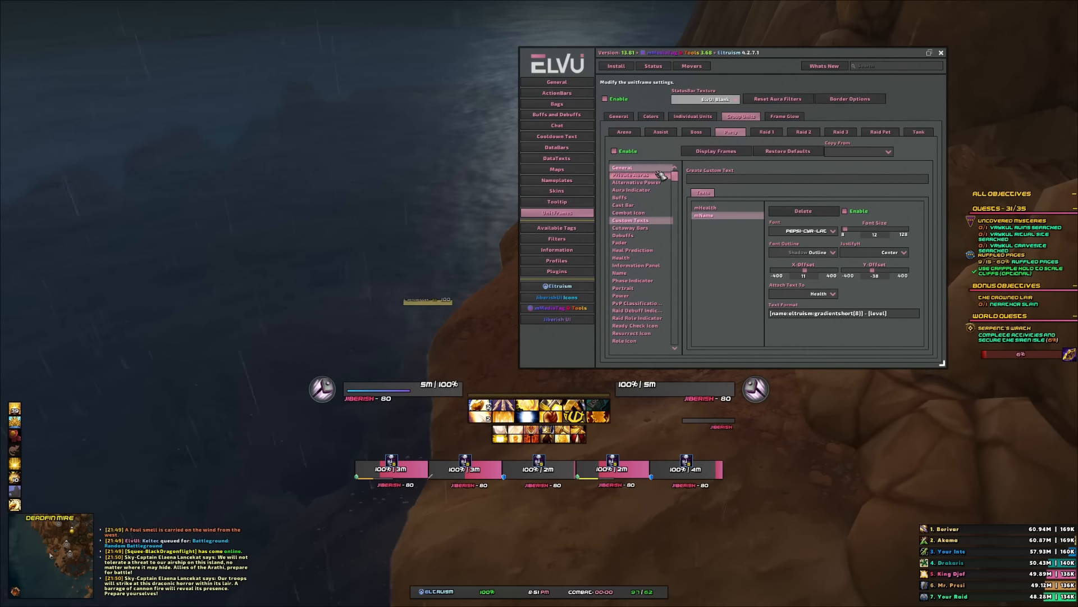
click(755, 238)
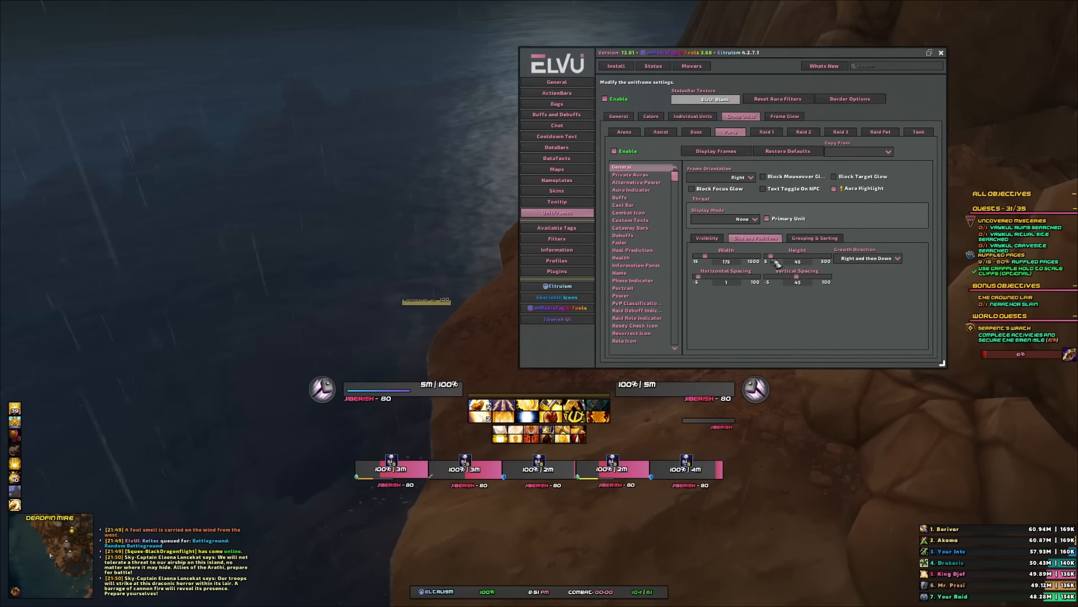
drag(699, 277, 719, 284)
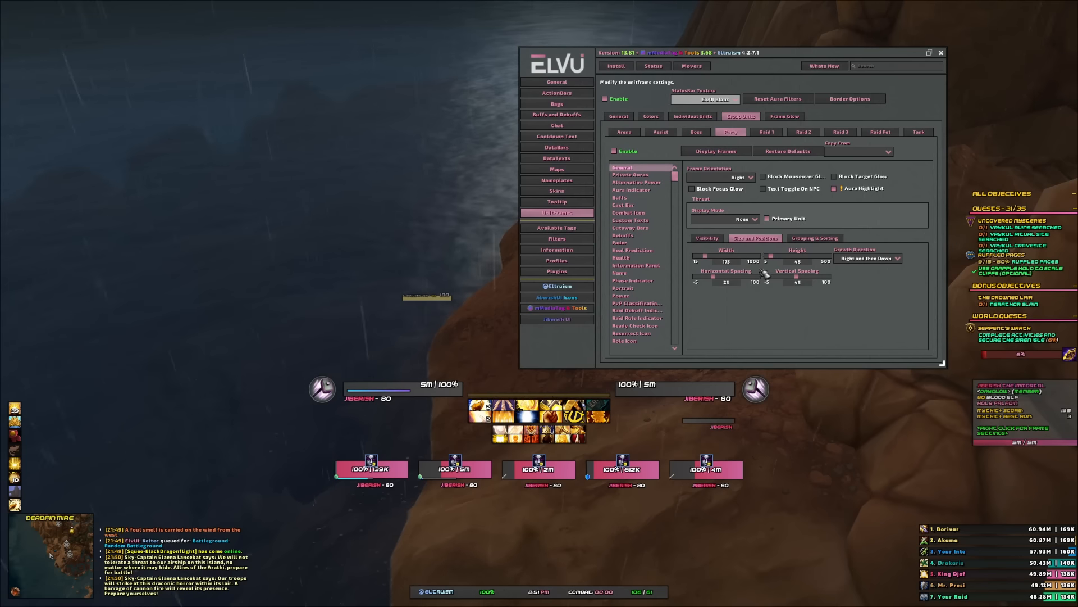
drag(711, 277, 702, 278)
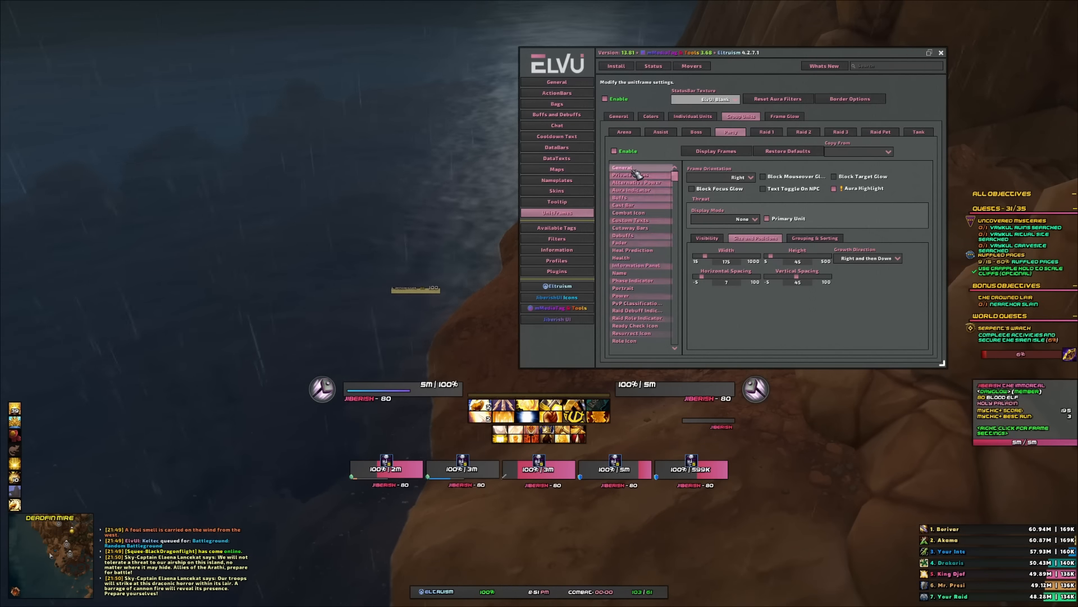
- Hide the party test frames and display the Raid 1 test frames
click(685, 117)
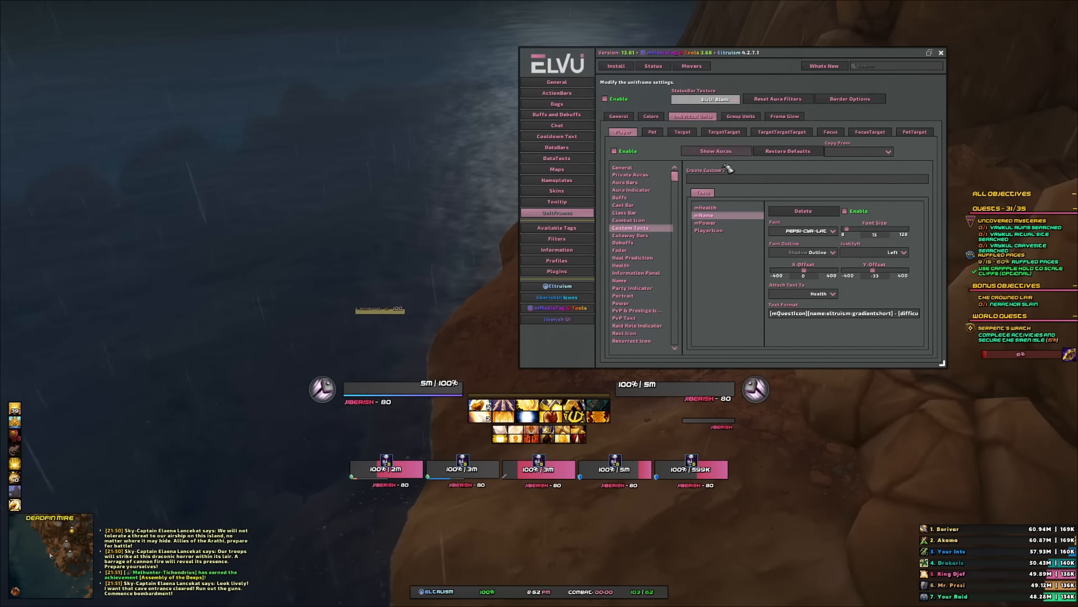
click(741, 116)
click(742, 132)
click(744, 149)
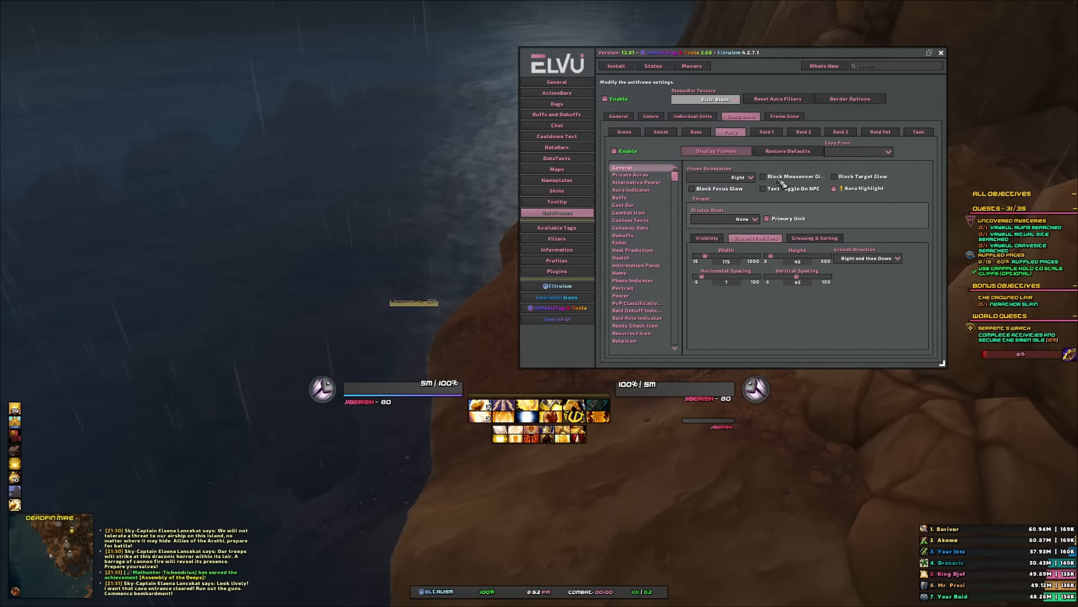
click(767, 131)
click(716, 151)
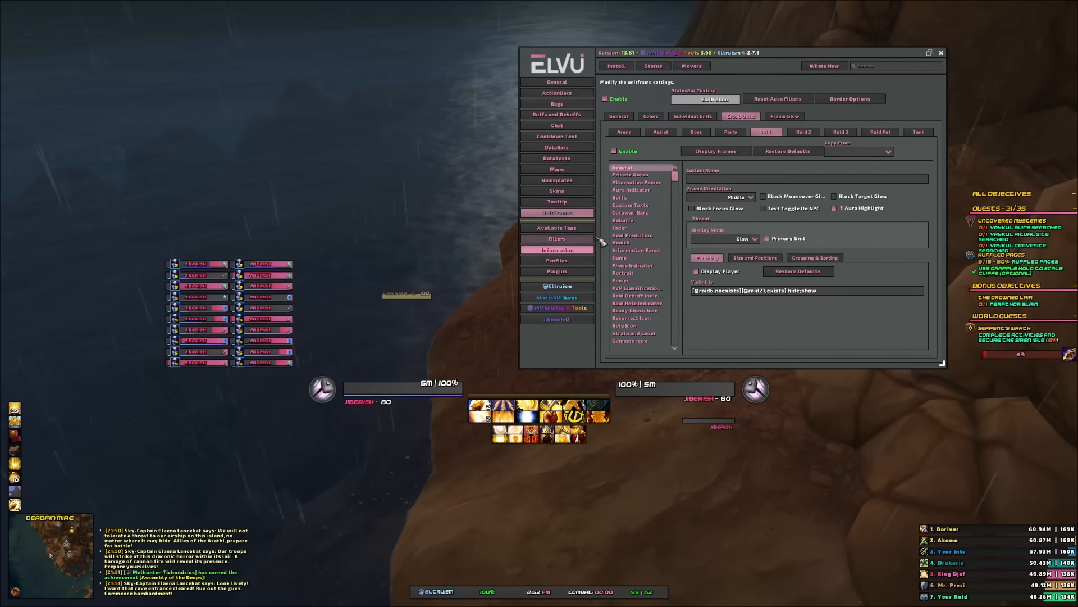
- Set the Raid 1 frame height to 40 and adjust the groups per row/column slider
click(756, 258)
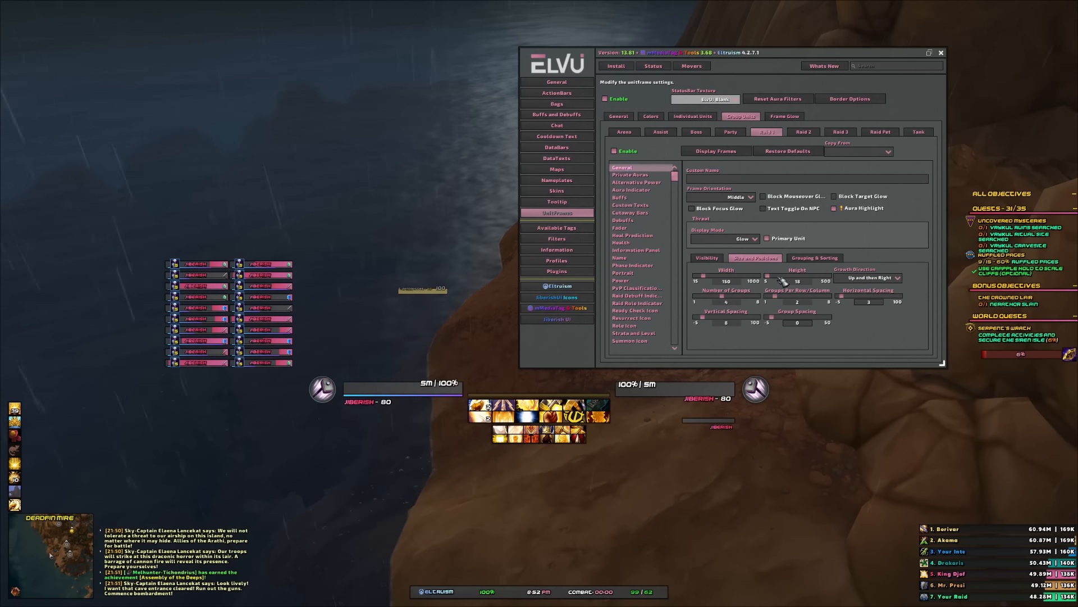
drag(782, 280, 777, 279)
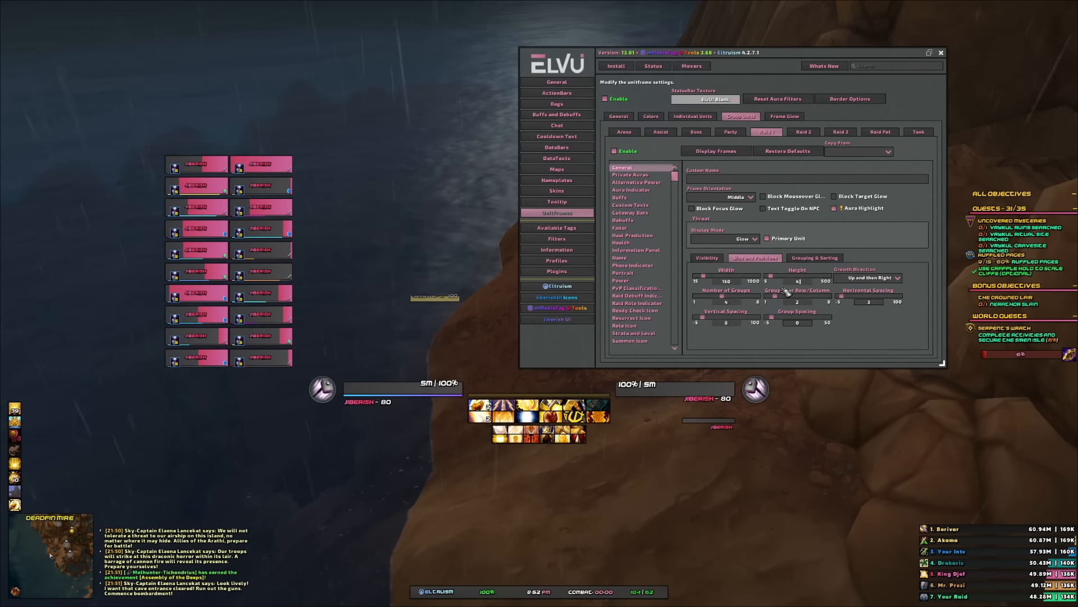
key(Return)
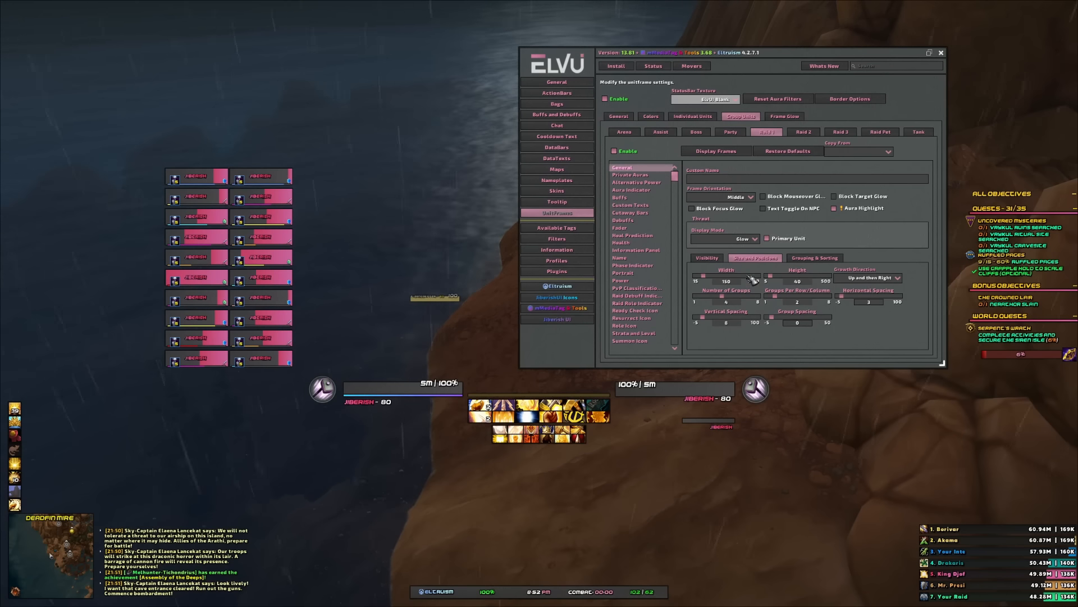
drag(775, 298, 766, 298)
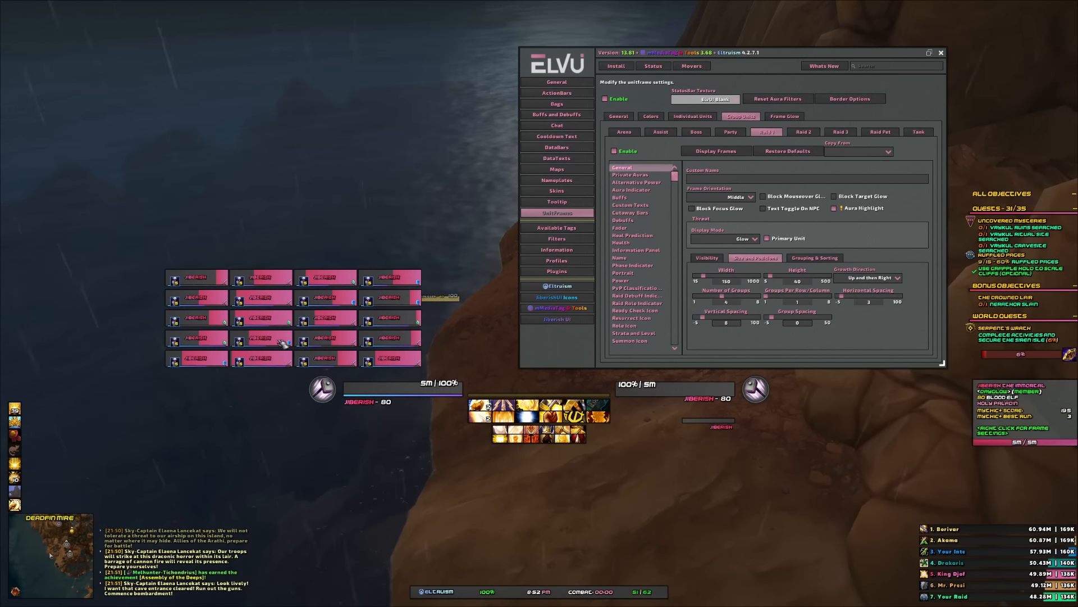
- Move the Raid 1 frames mover to the bottom centre with X set to 0, then lock the movers
click(692, 66)
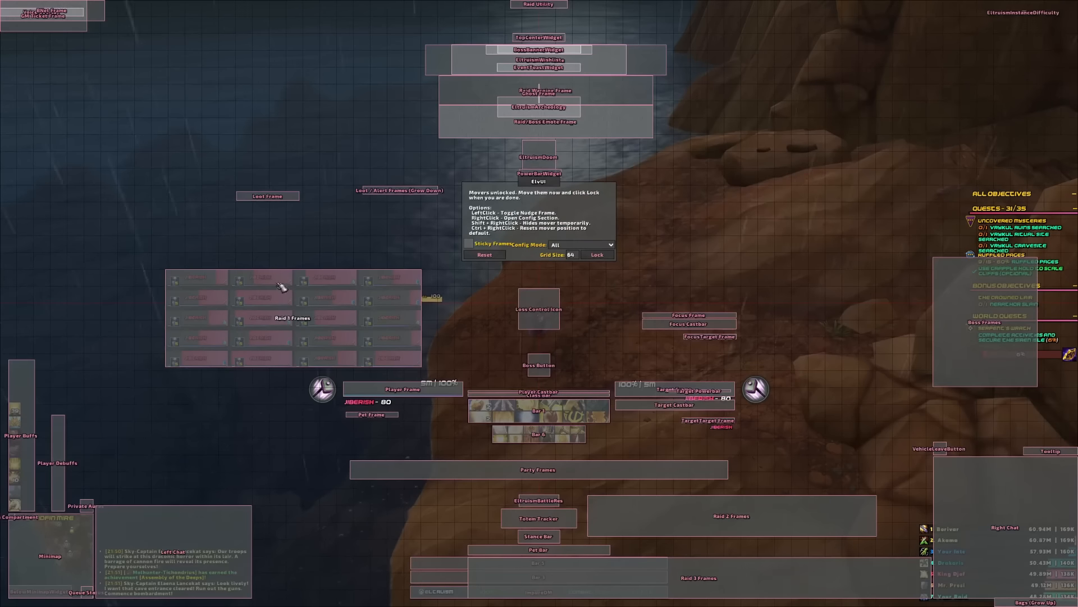
drag(300, 323, 536, 494)
click(535, 494)
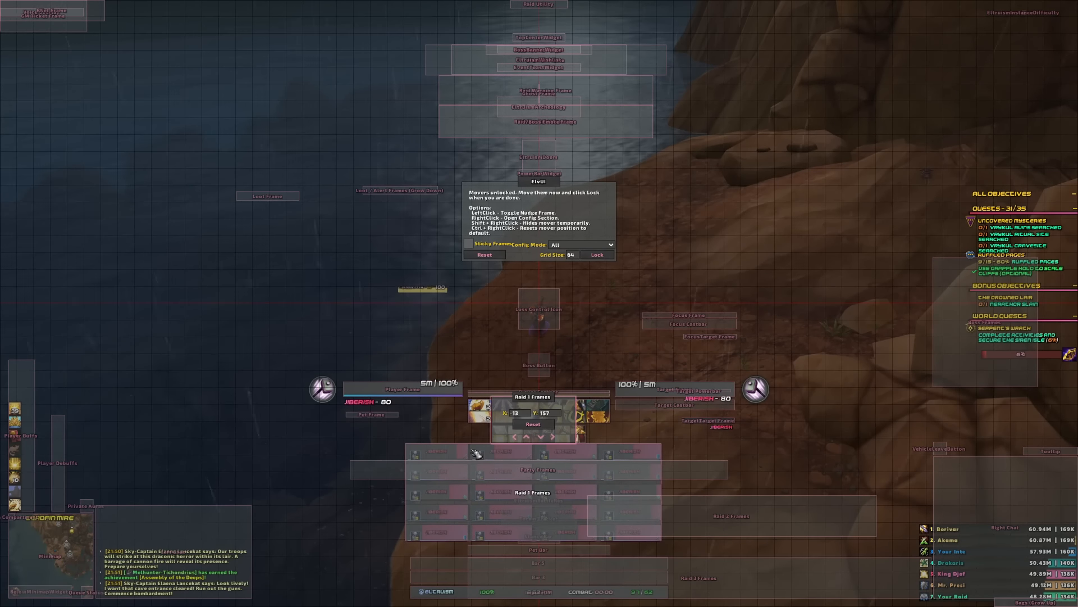
key(Return)
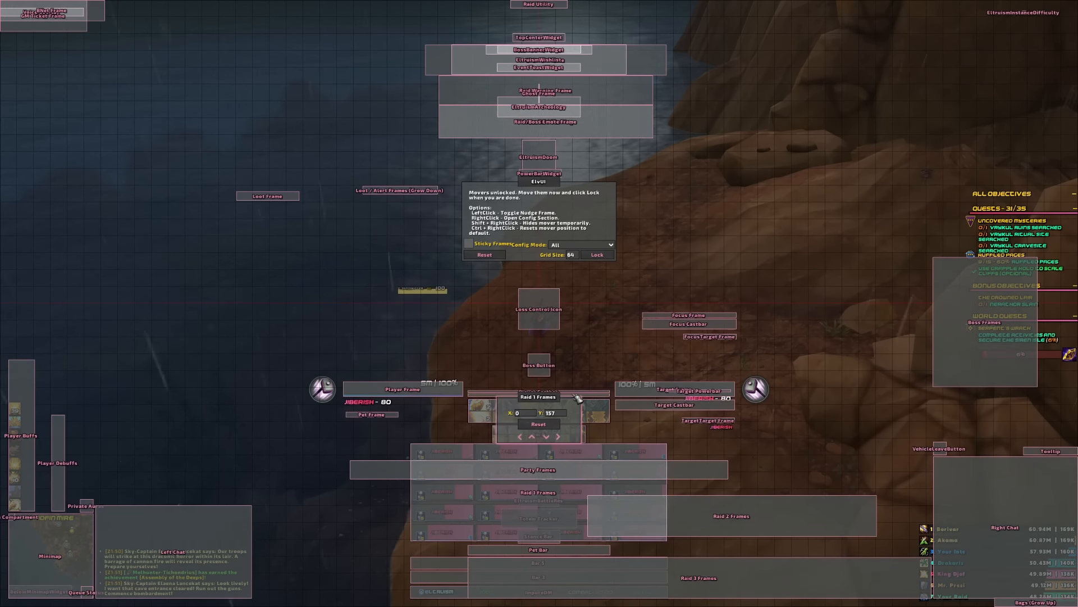
click(610, 245)
click(610, 248)
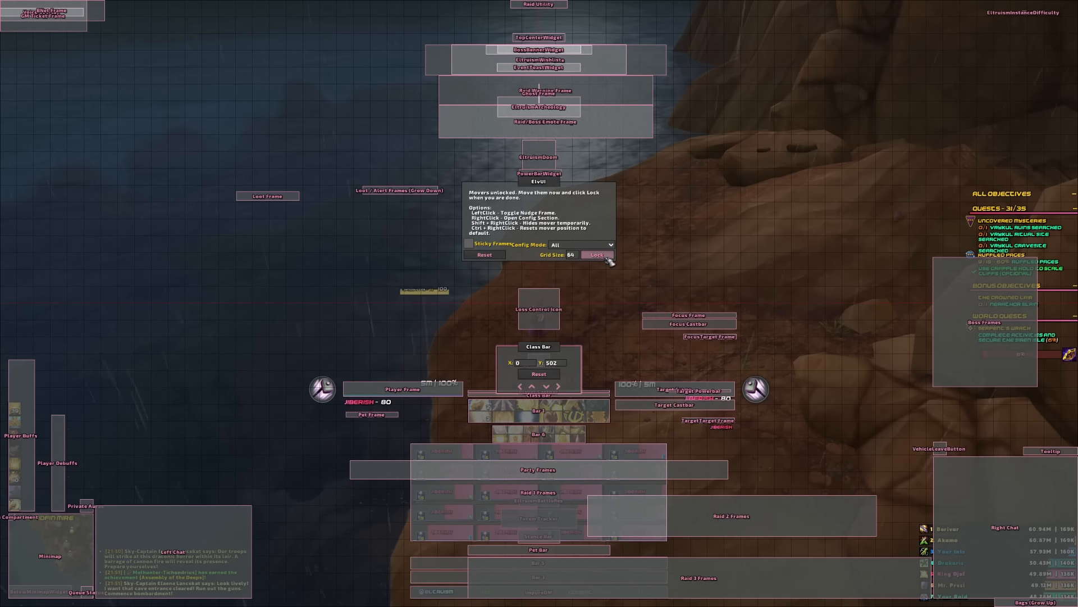
click(597, 255)
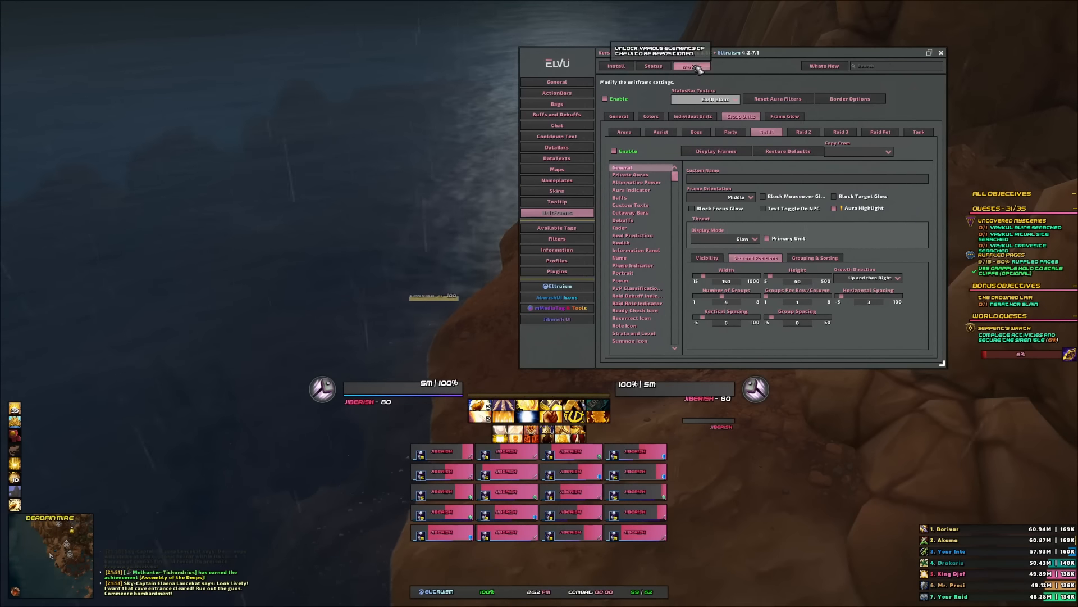
- Nudge the Raid 1 frames mover slightly downward and lock the movers again
click(691, 66)
click(567, 454)
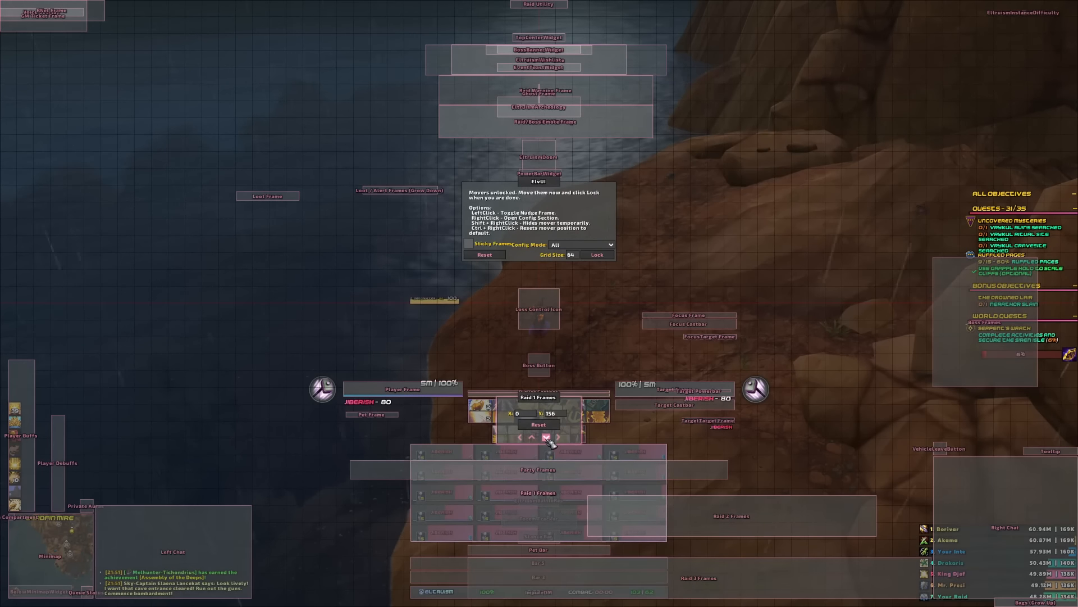
click(548, 440)
click(548, 441)
click(548, 442)
click(549, 441)
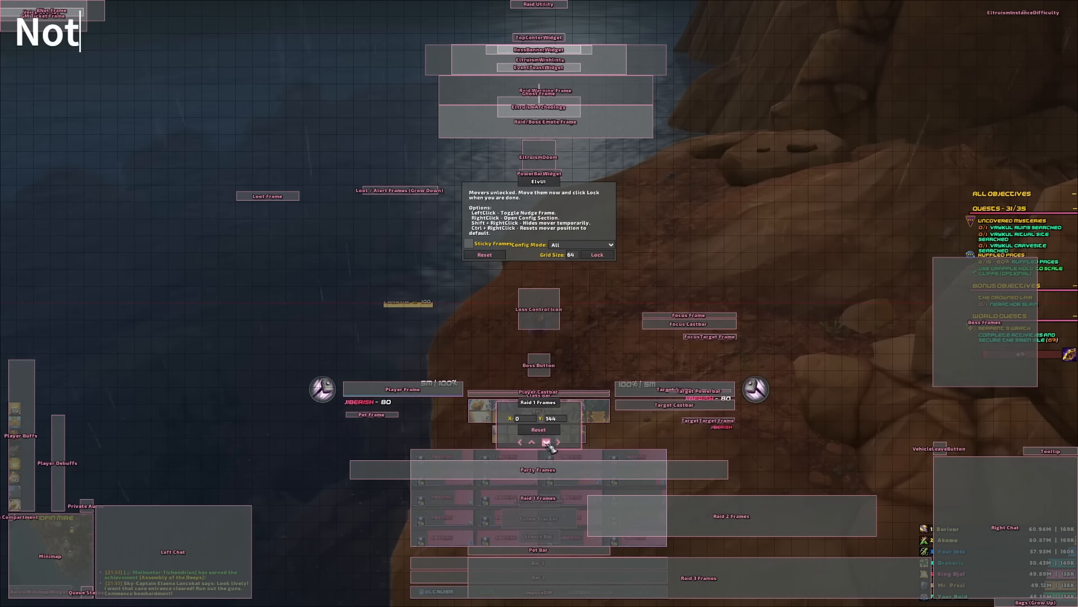
click(549, 441)
click(549, 442)
click(607, 257)
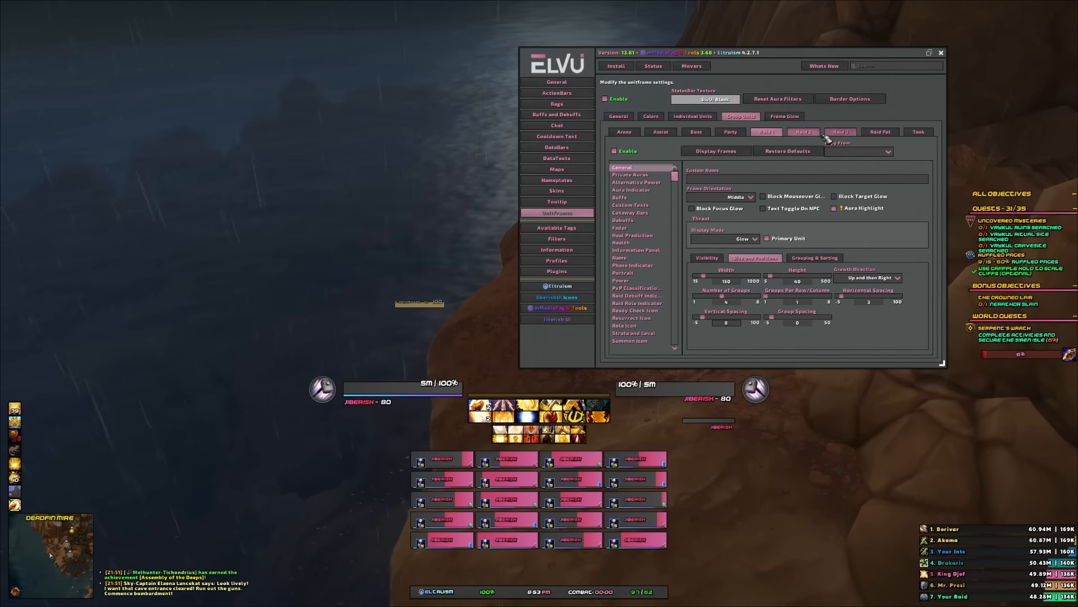
- Open the Raid 2 Copy From list and review the Raid 2 and Raid 3 size and position settings
click(818, 133)
click(864, 151)
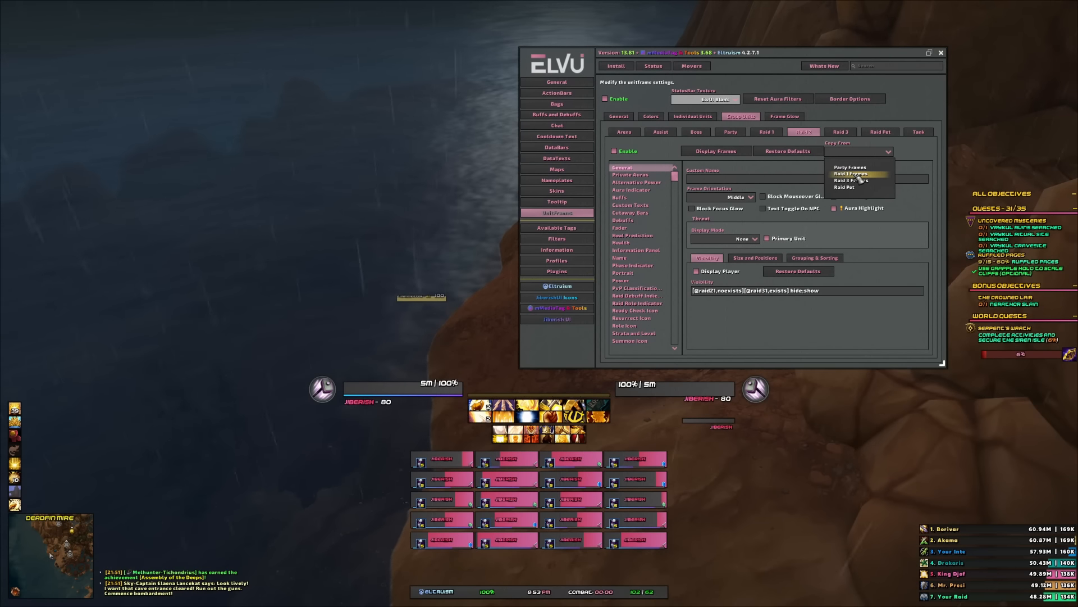
click(778, 258)
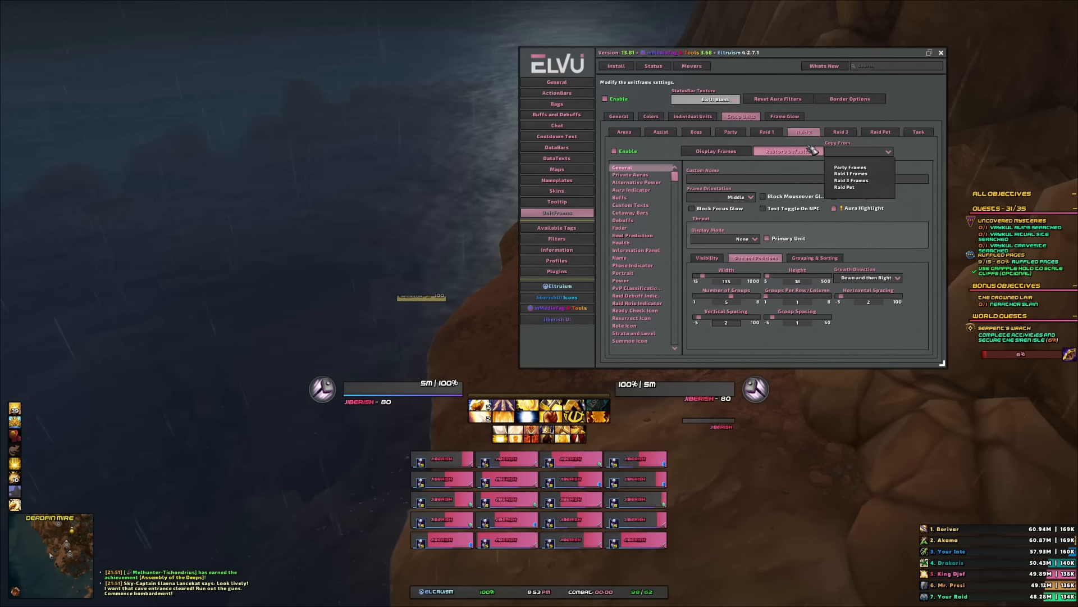
click(838, 132)
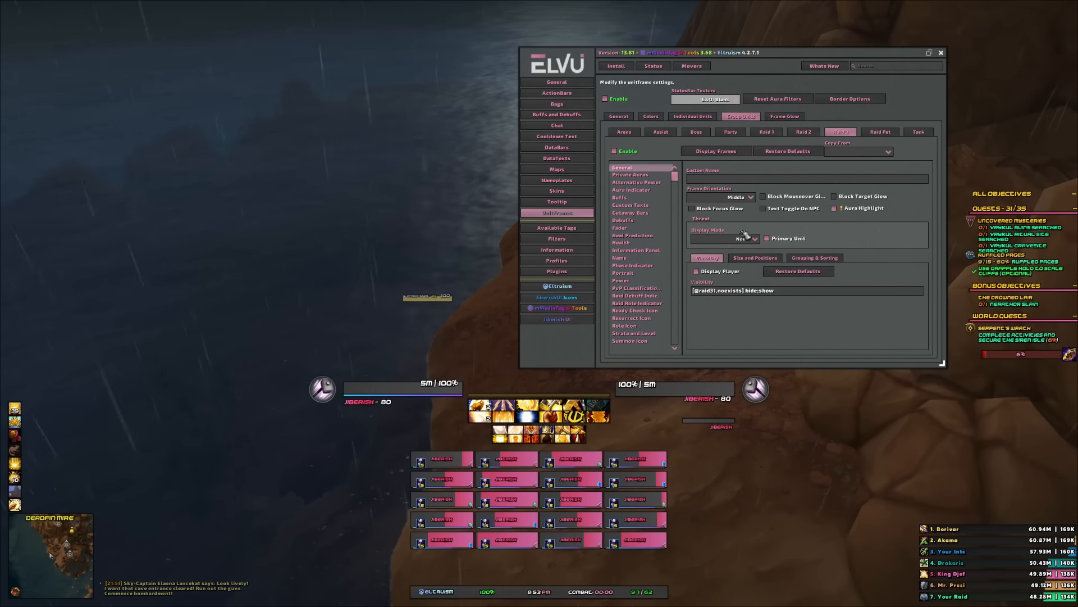
click(752, 258)
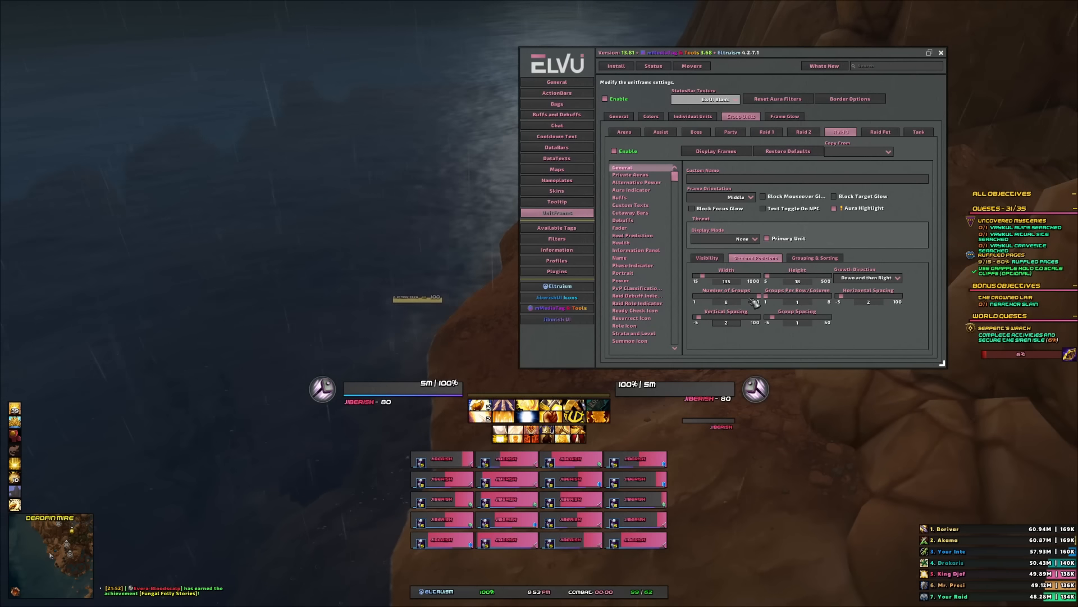
click(768, 134)
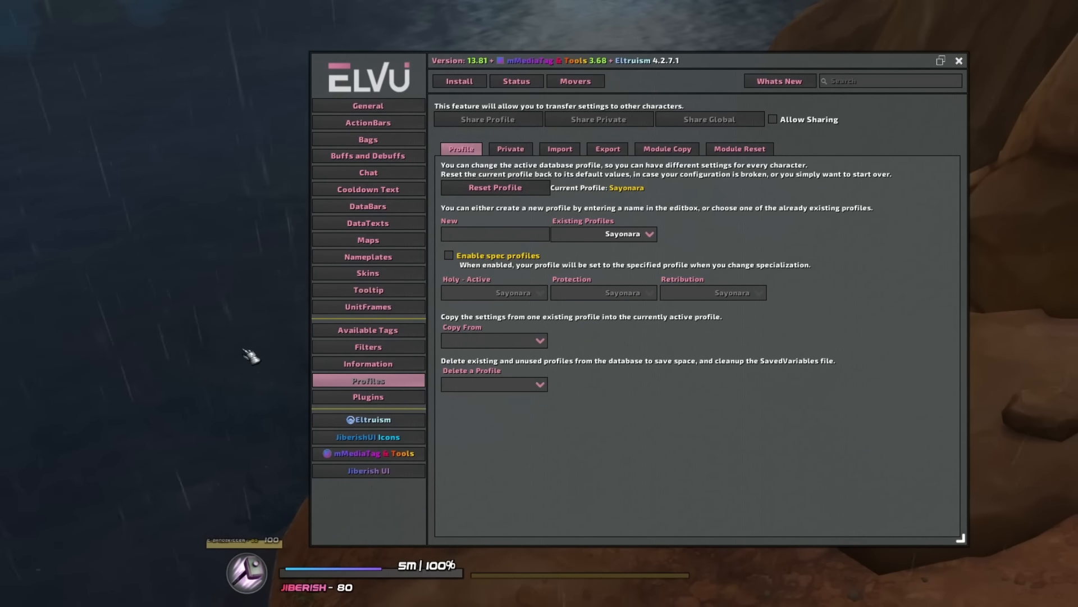
- Enable spec profiles and assign the SayonaraHealing profile to the Holy specialization
click(649, 235)
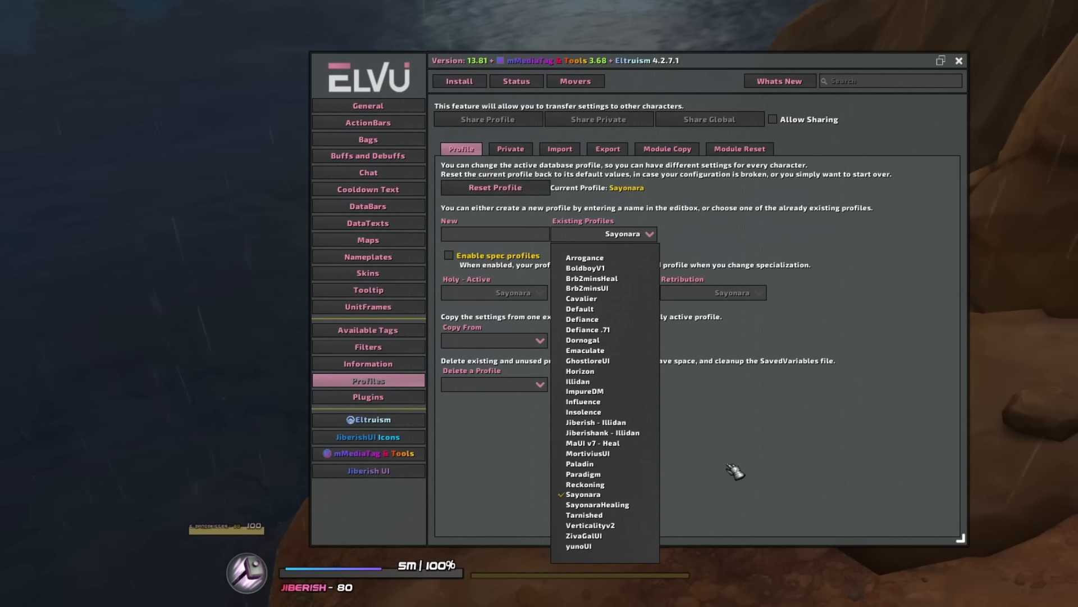
click(450, 256)
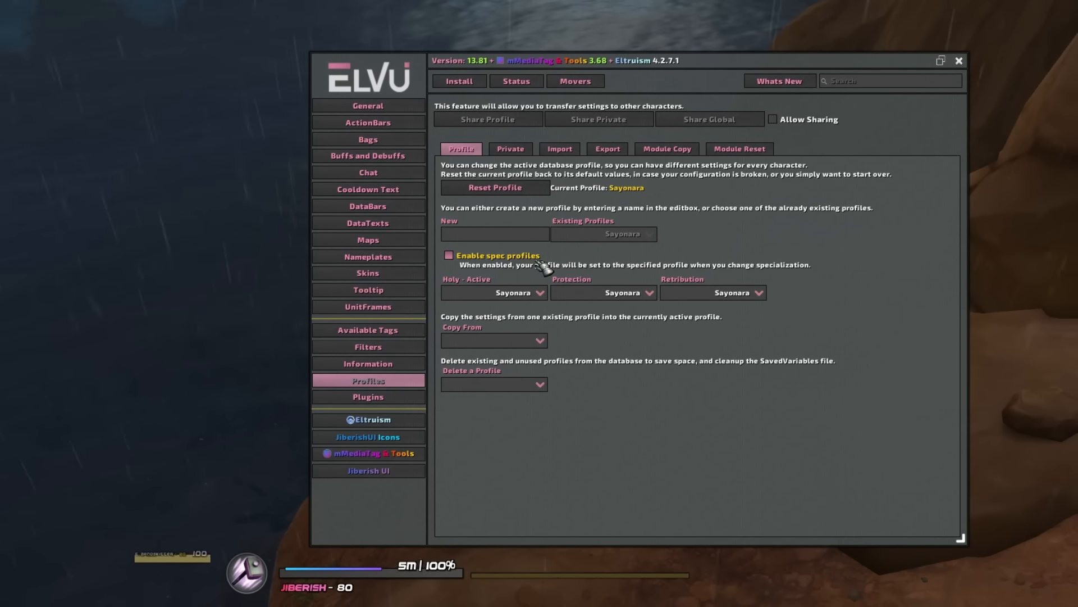
click(540, 293)
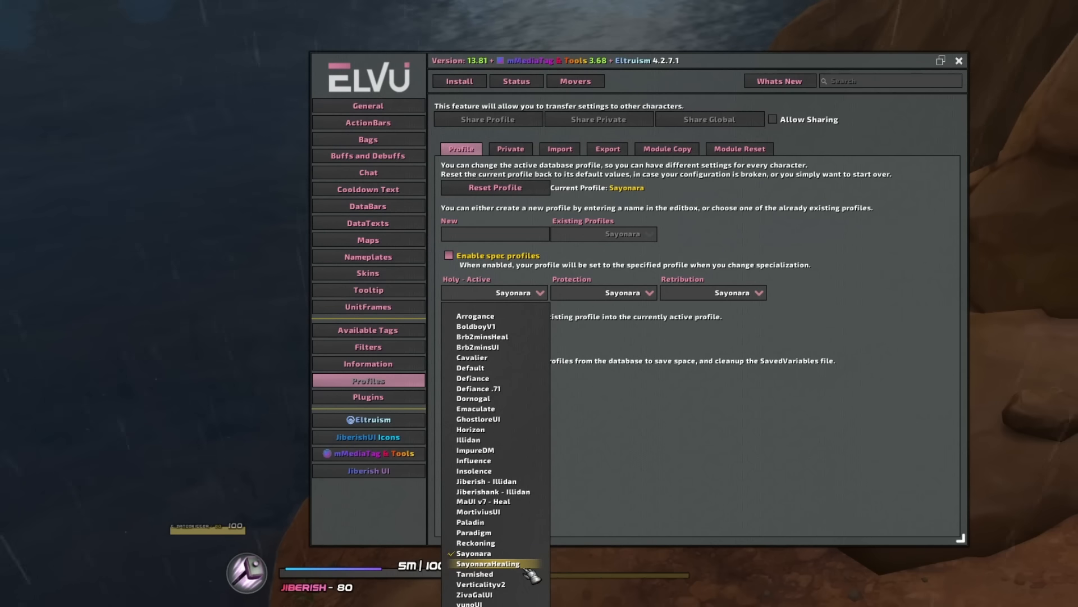
click(506, 564)
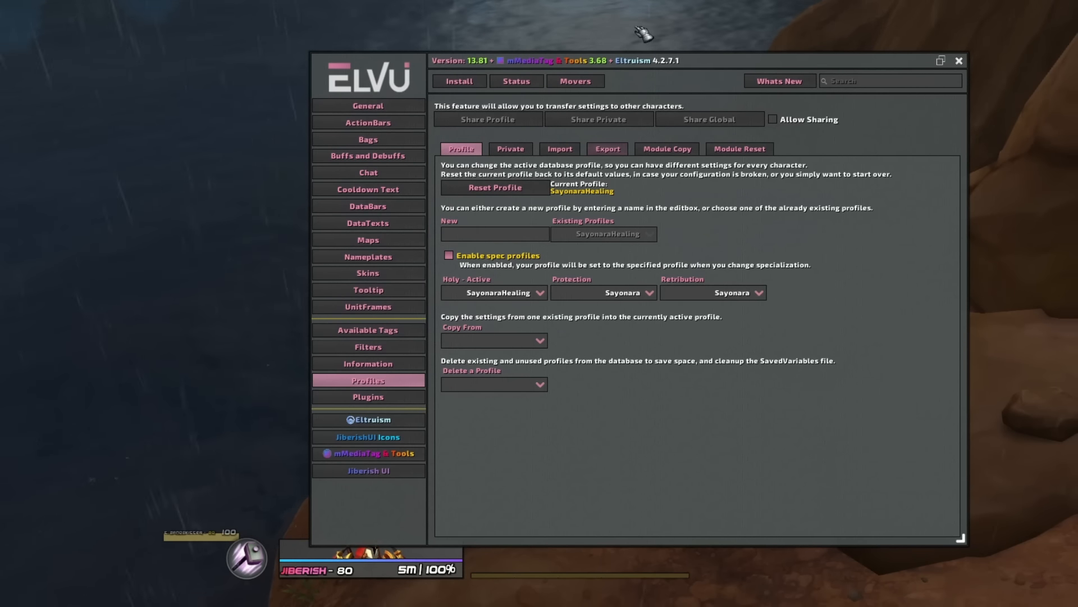
- Close the ElvUI configuration window
drag(660, 60, 715, 0)
click(348, 572)
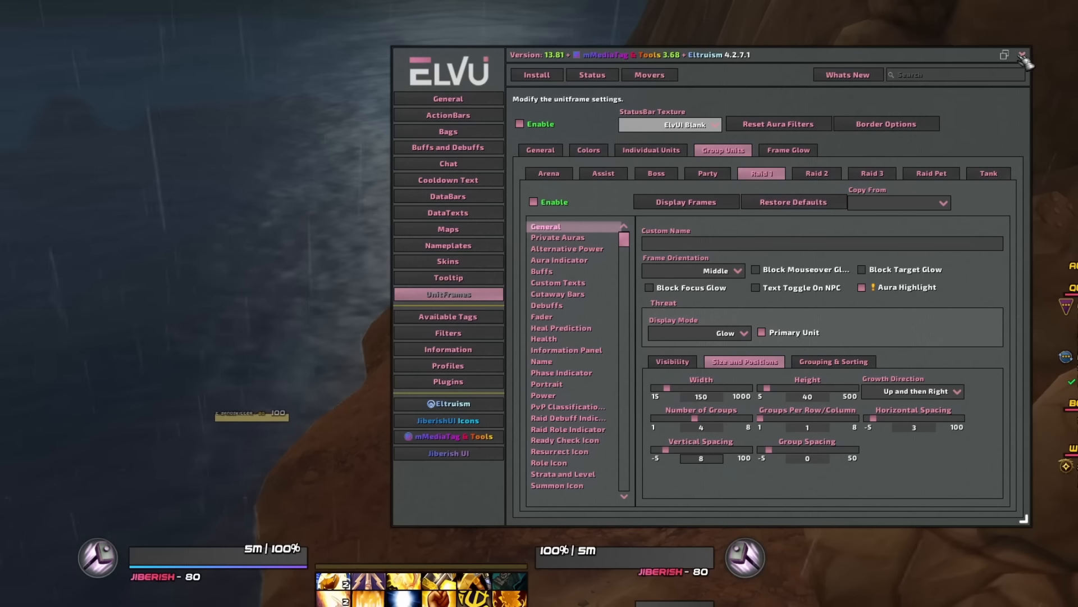
click(1022, 55)
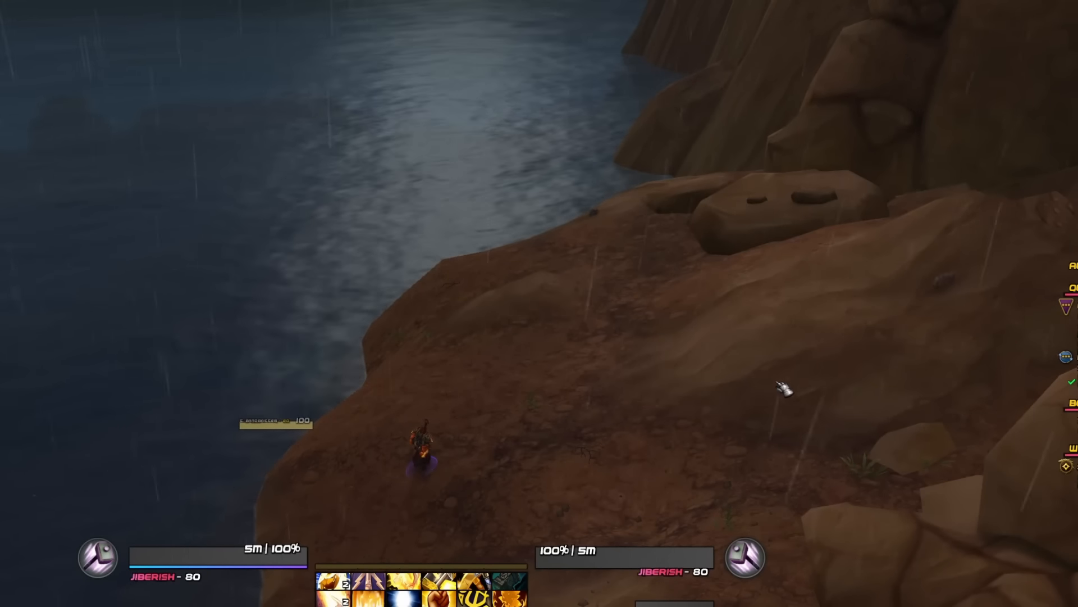
- Open the ElvUI profiles page and review the existing profiles list
key(Escape)
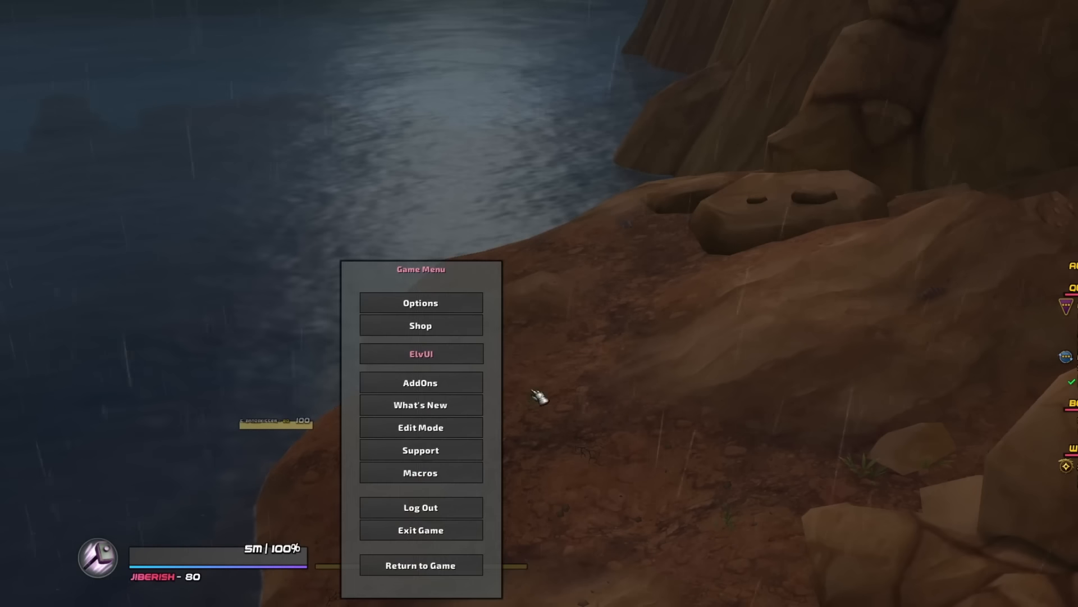
click(472, 354)
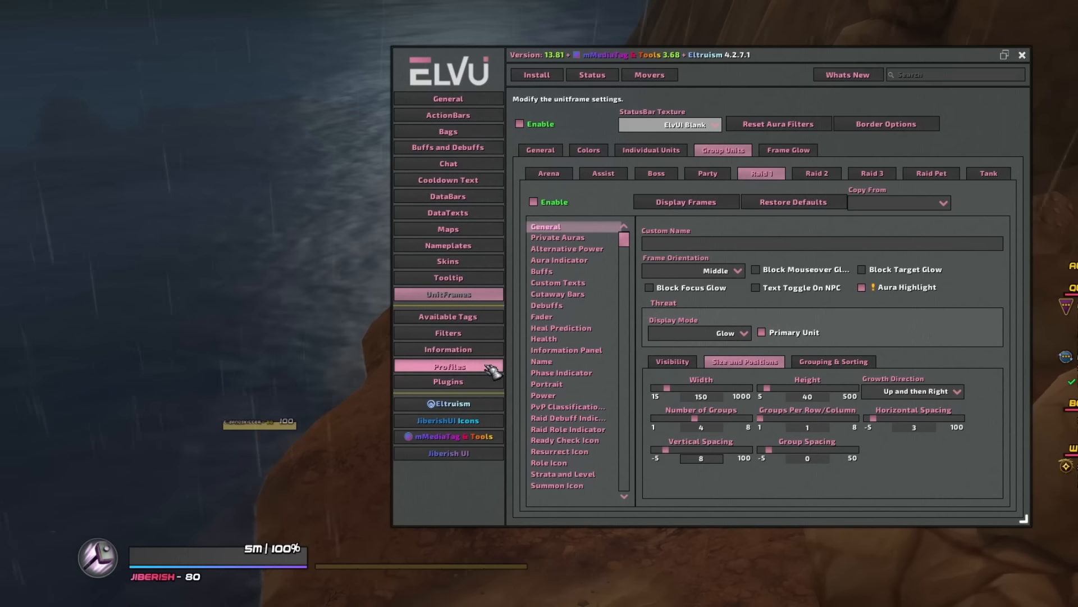
click(490, 367)
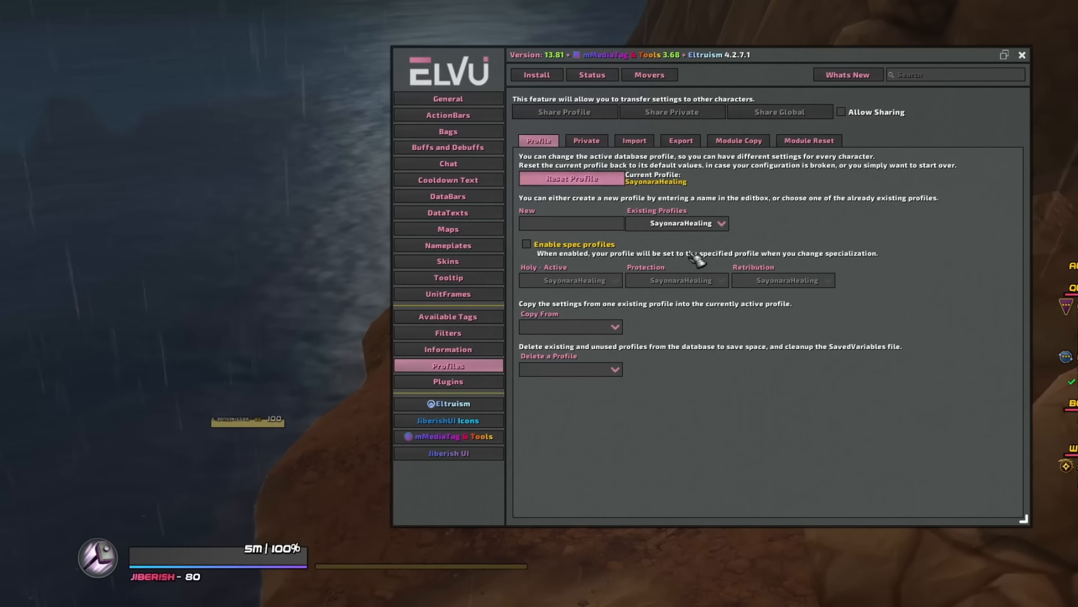
click(710, 224)
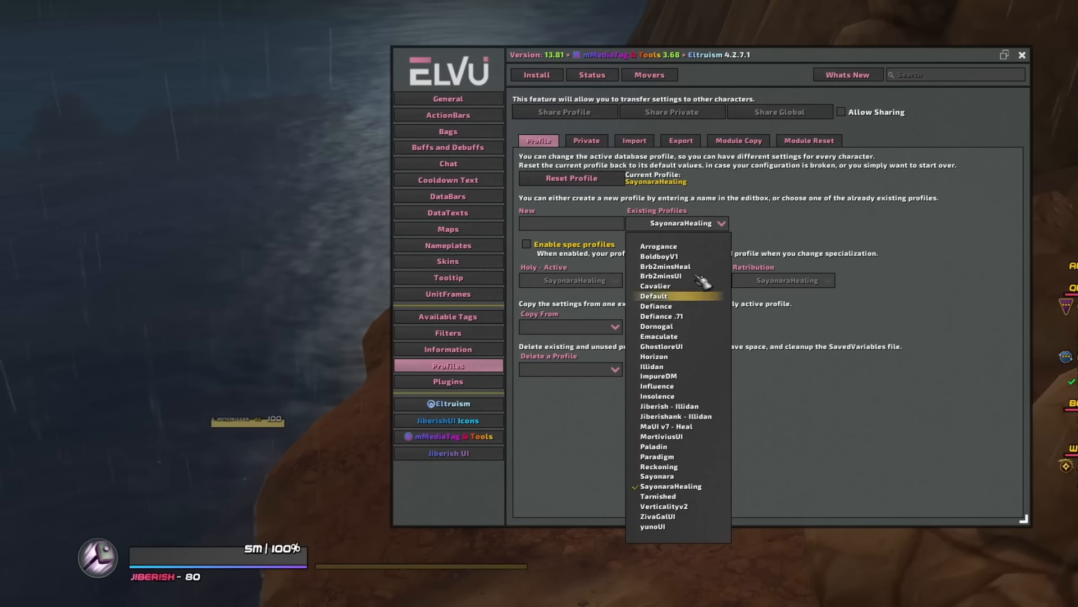
click(703, 223)
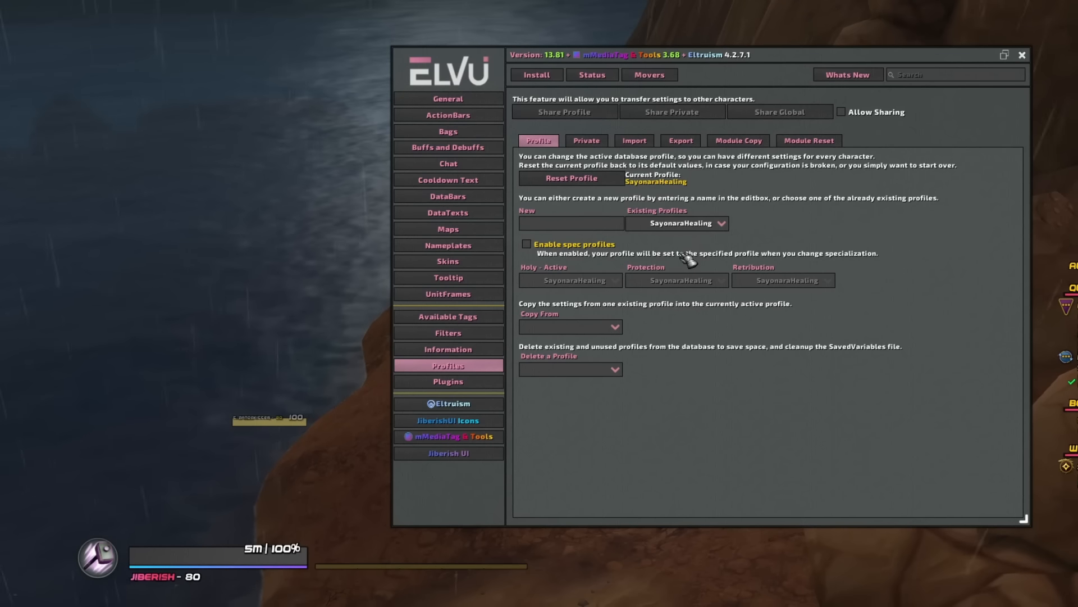
click(699, 226)
click(685, 222)
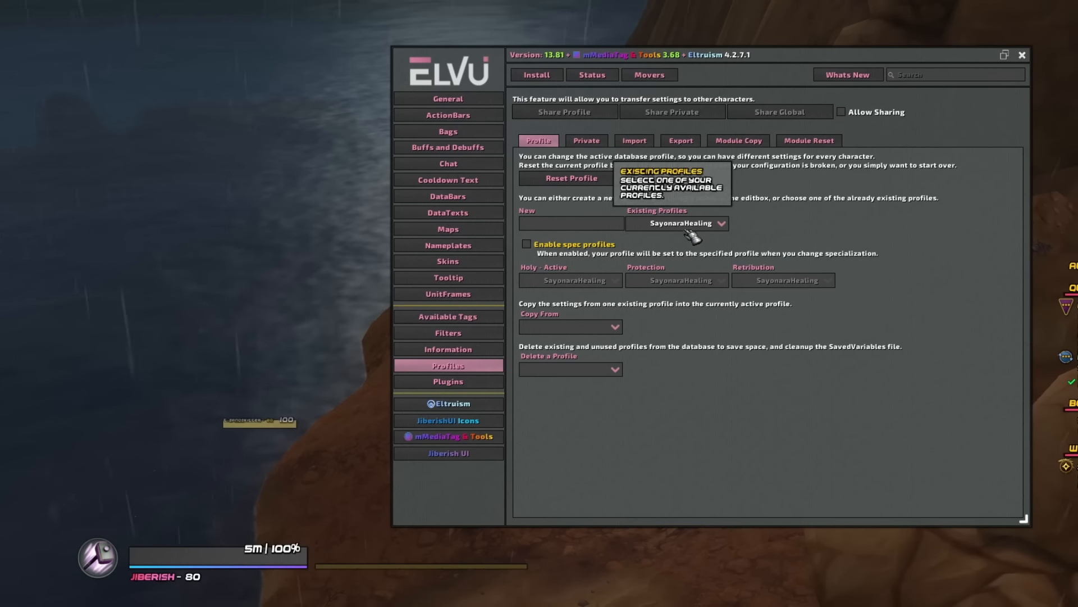
click(584, 225)
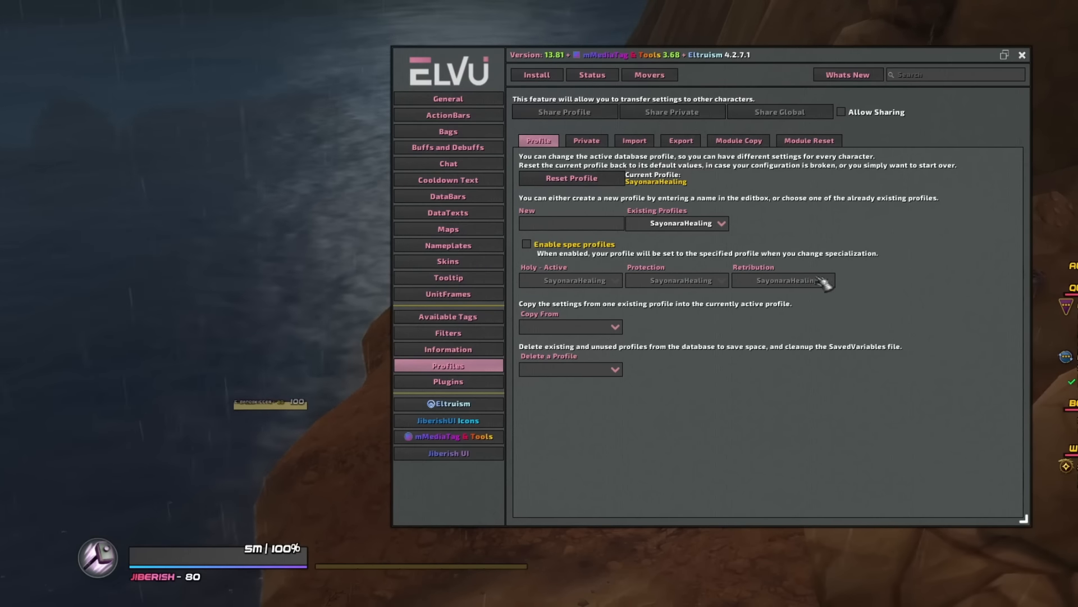
key(Escape)
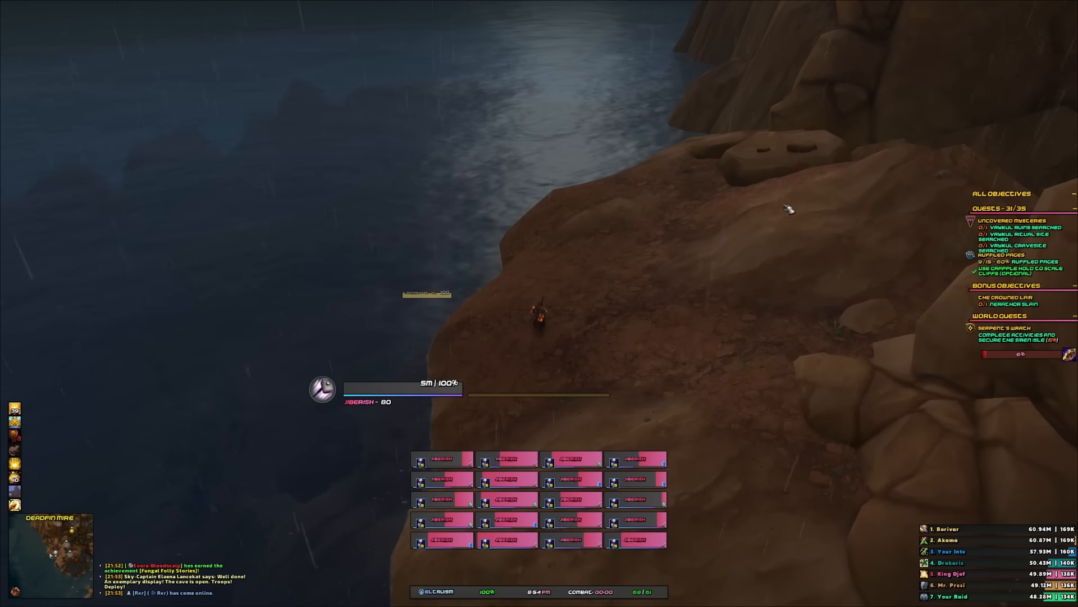
drag(789, 208, 722, 209)
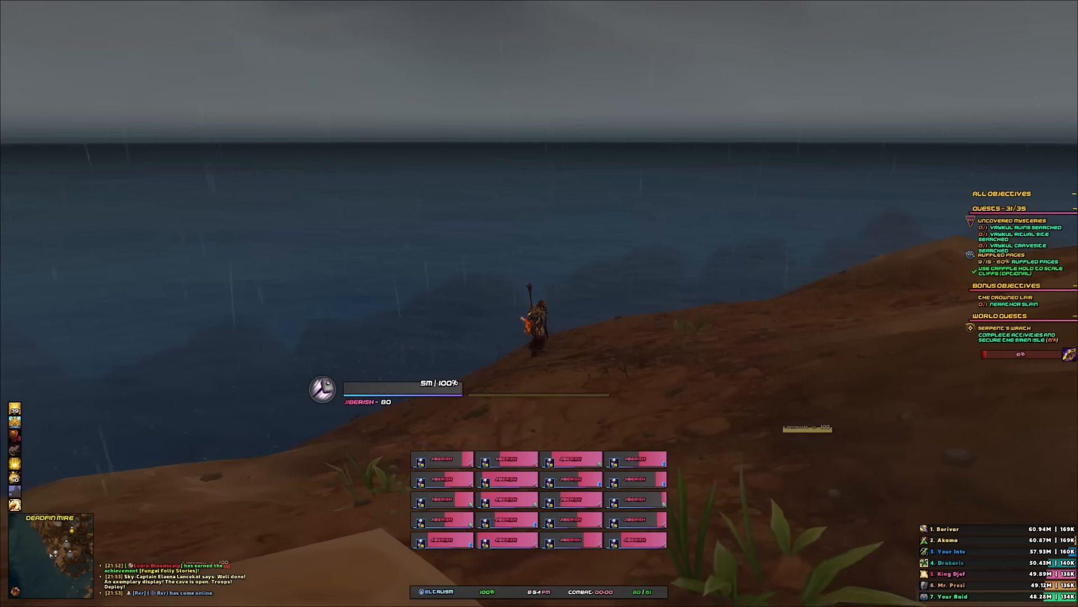
click(393, 394)
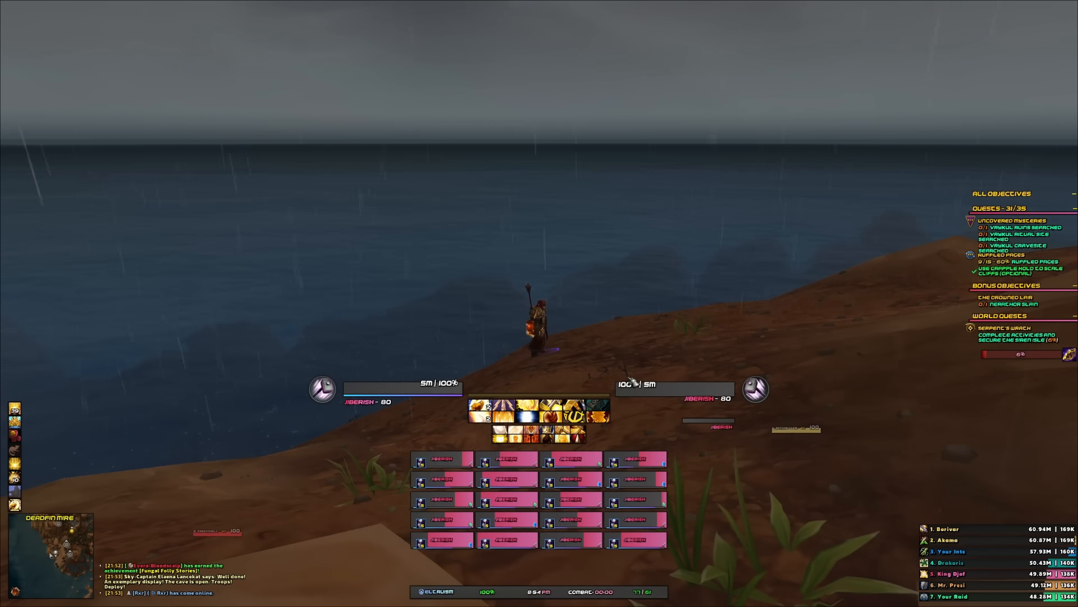
key(Escape)
key(Escape)
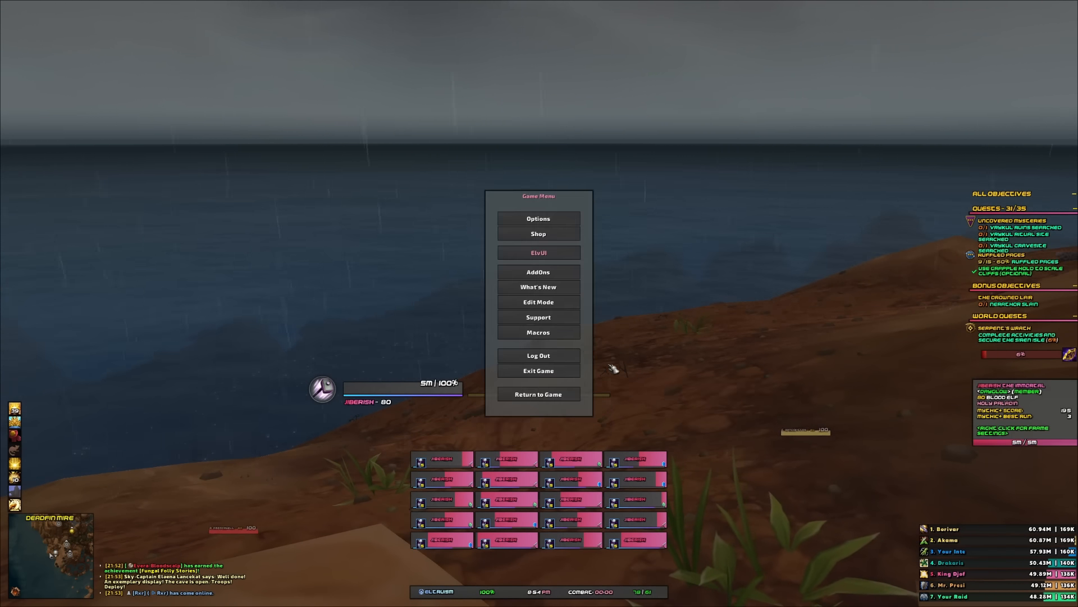
click(550, 256)
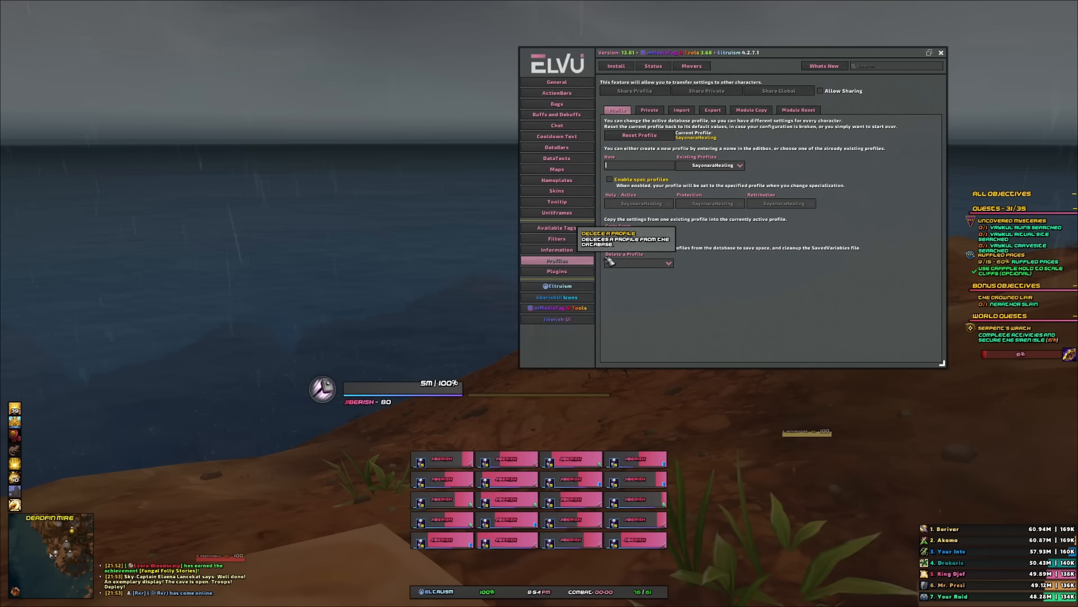
key(Escape)
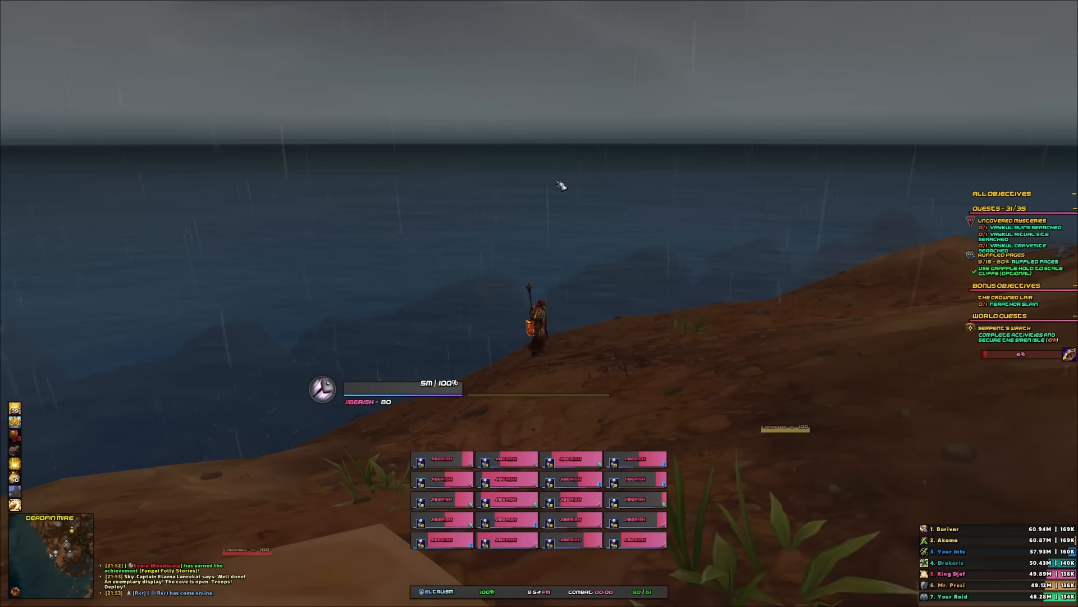
- Attach the player frame's health custom text to the Information Panel
key(Escape)
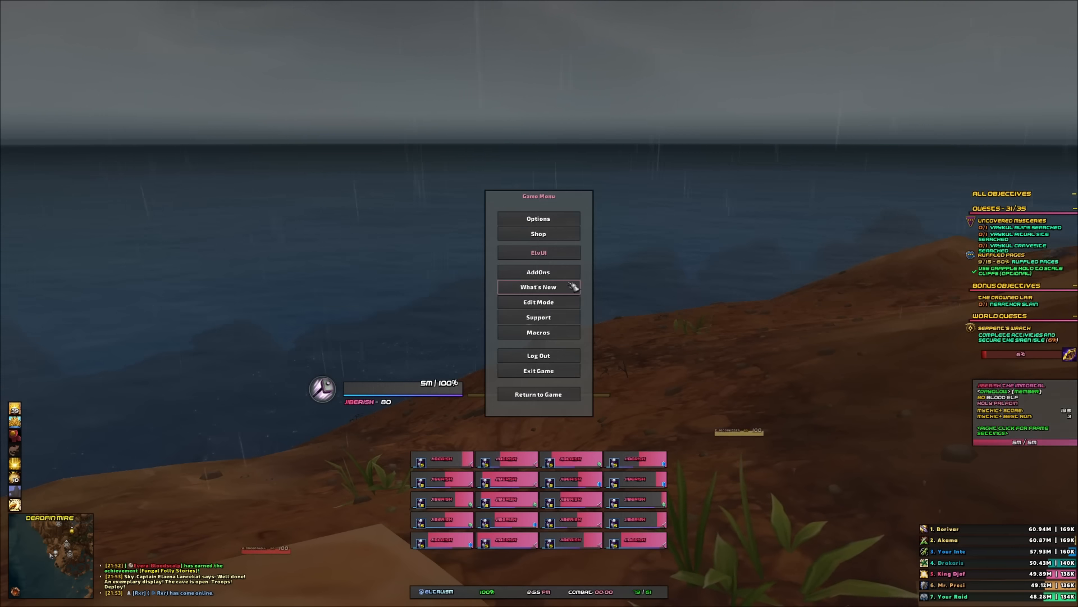
click(564, 261)
click(569, 213)
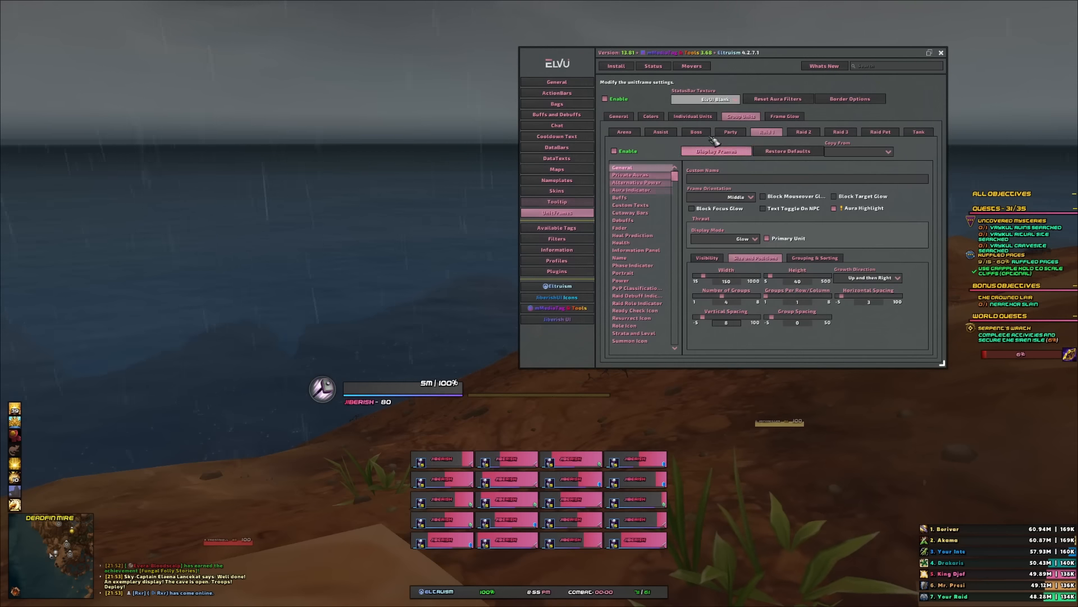
click(711, 117)
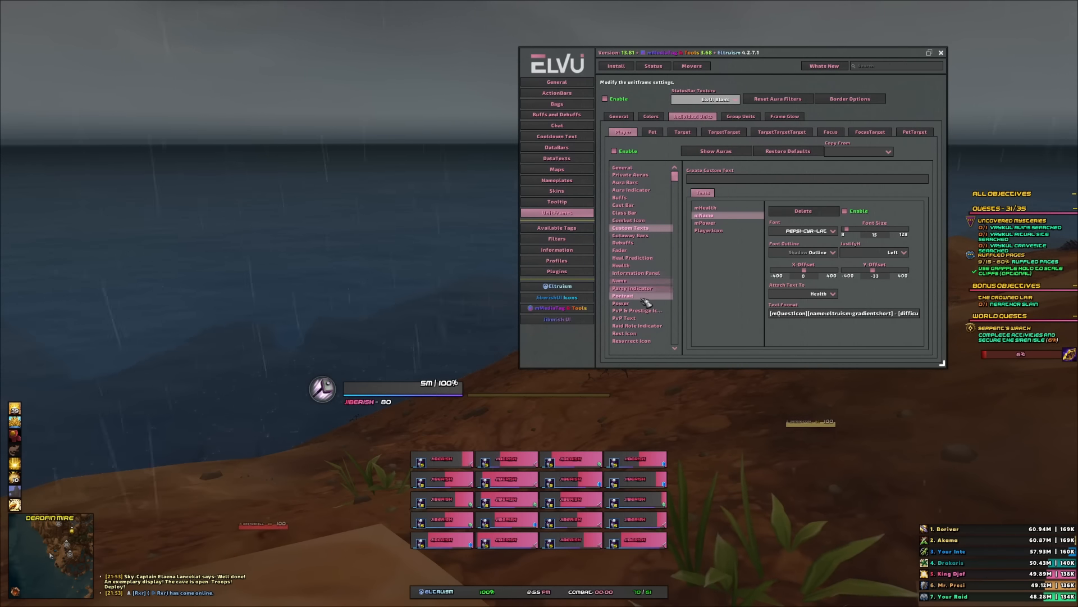
click(634, 273)
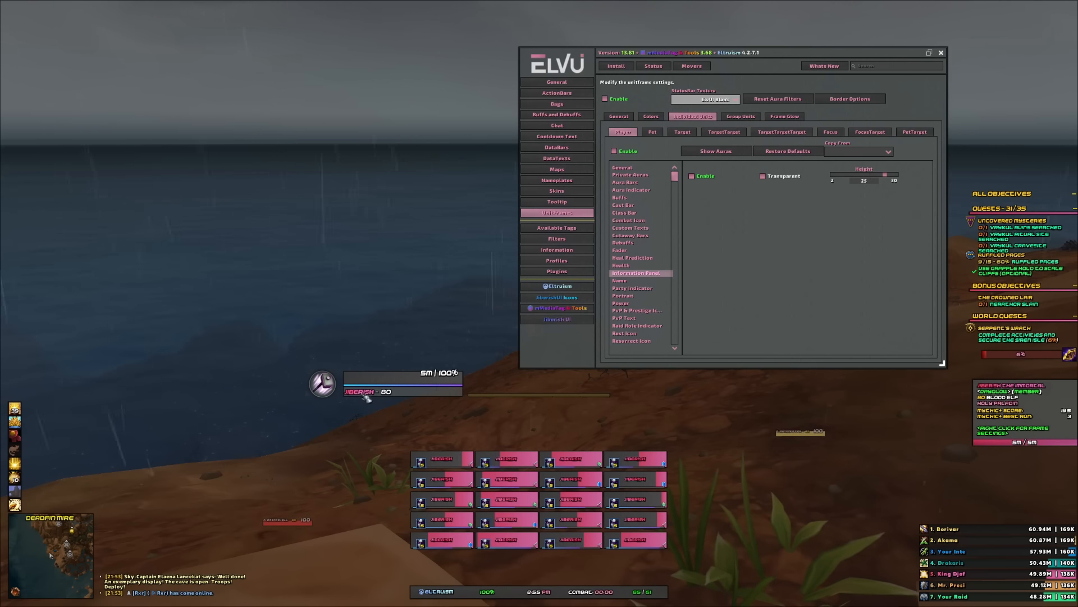
click(635, 229)
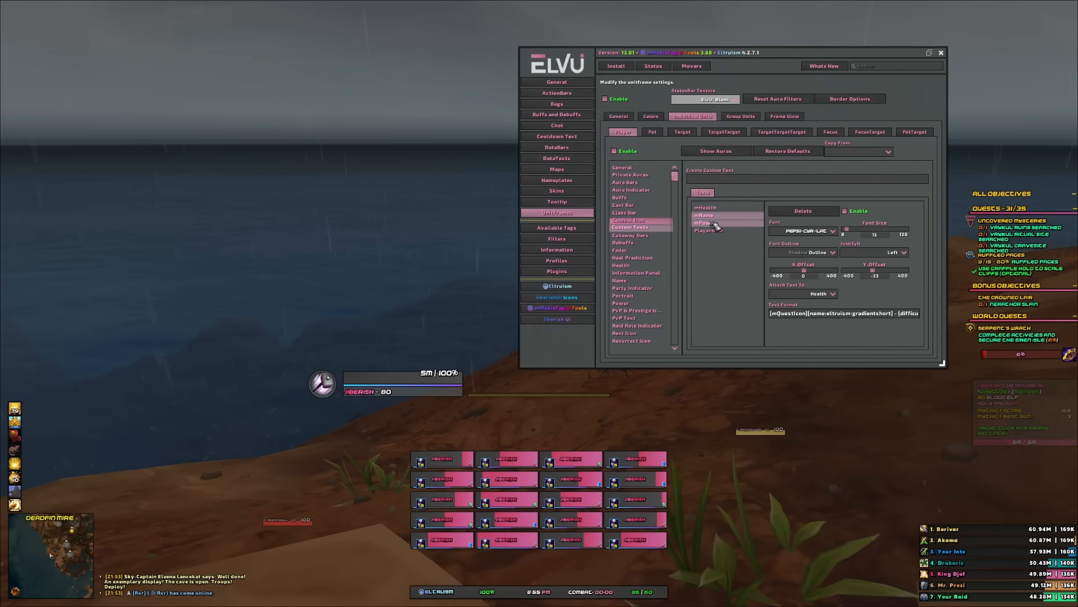
click(833, 294)
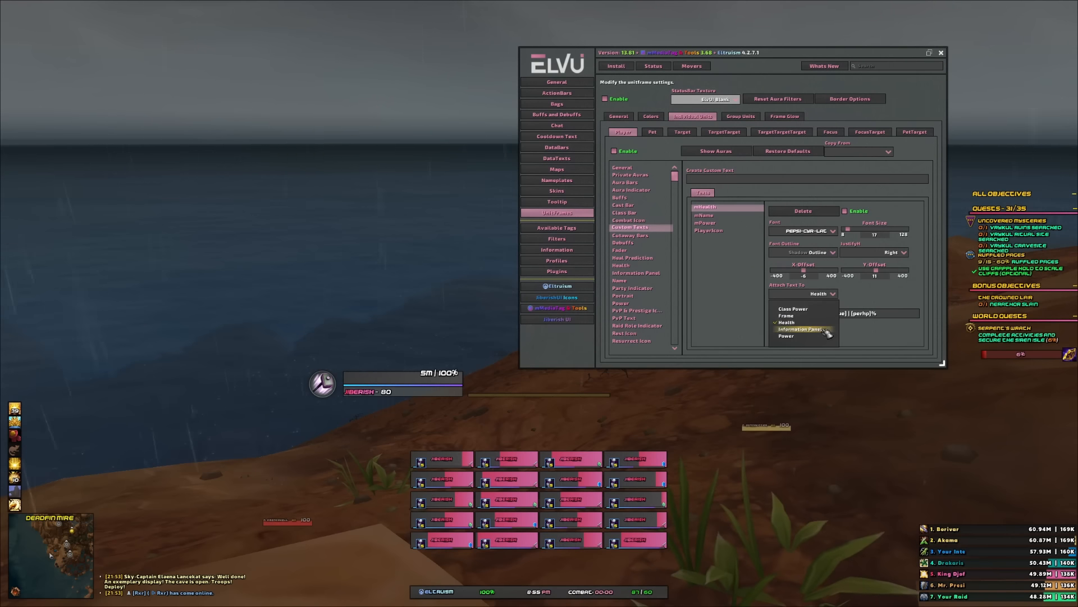
click(804, 332)
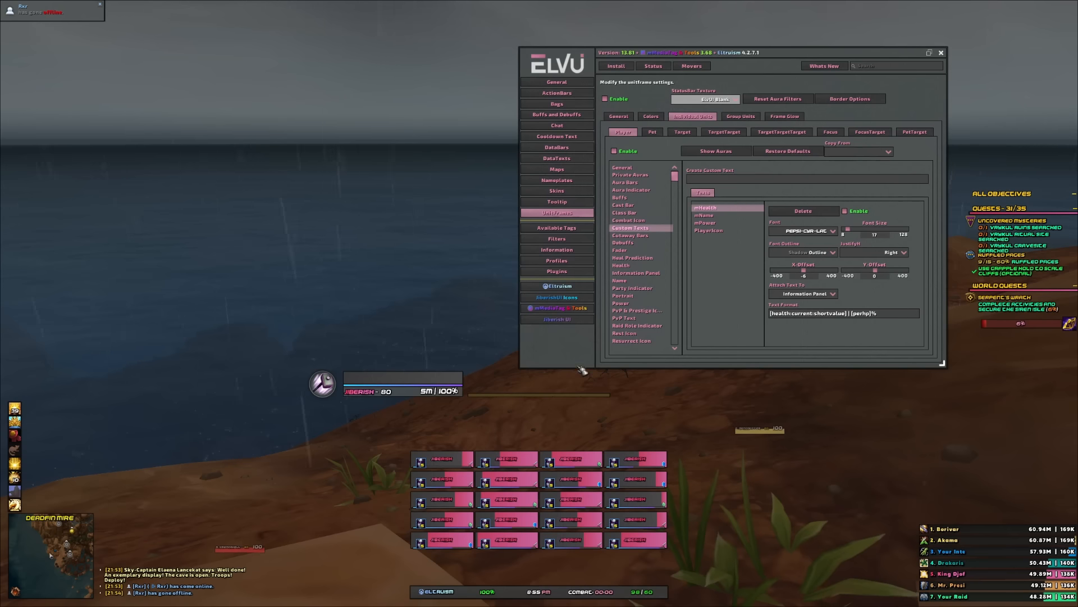
- Enable the player portrait with 3D style as an overlay and raise its overlay alpha slightly
click(622, 295)
click(703, 179)
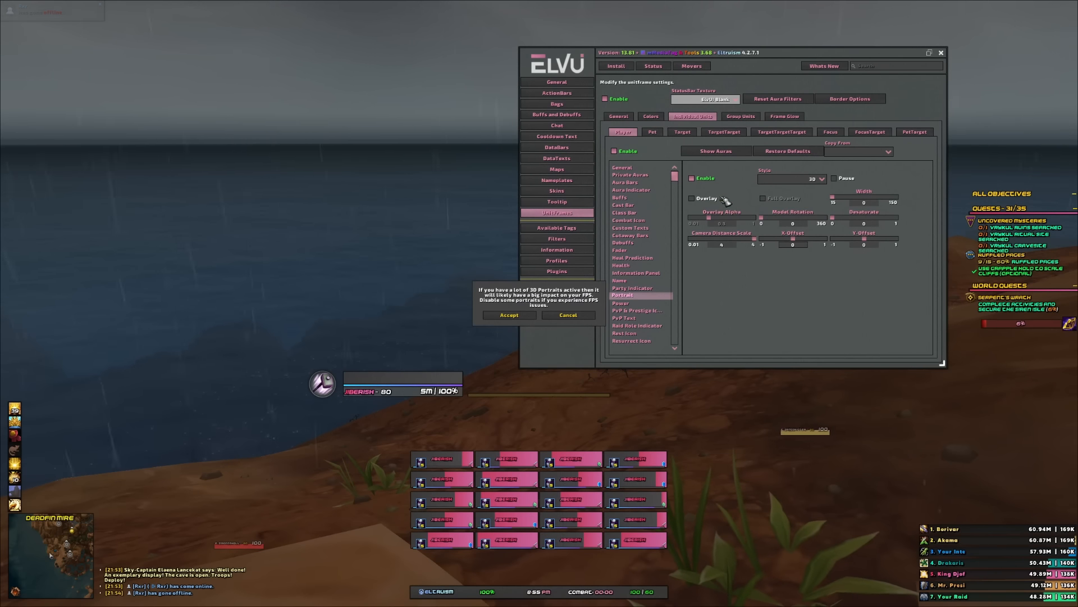
click(516, 315)
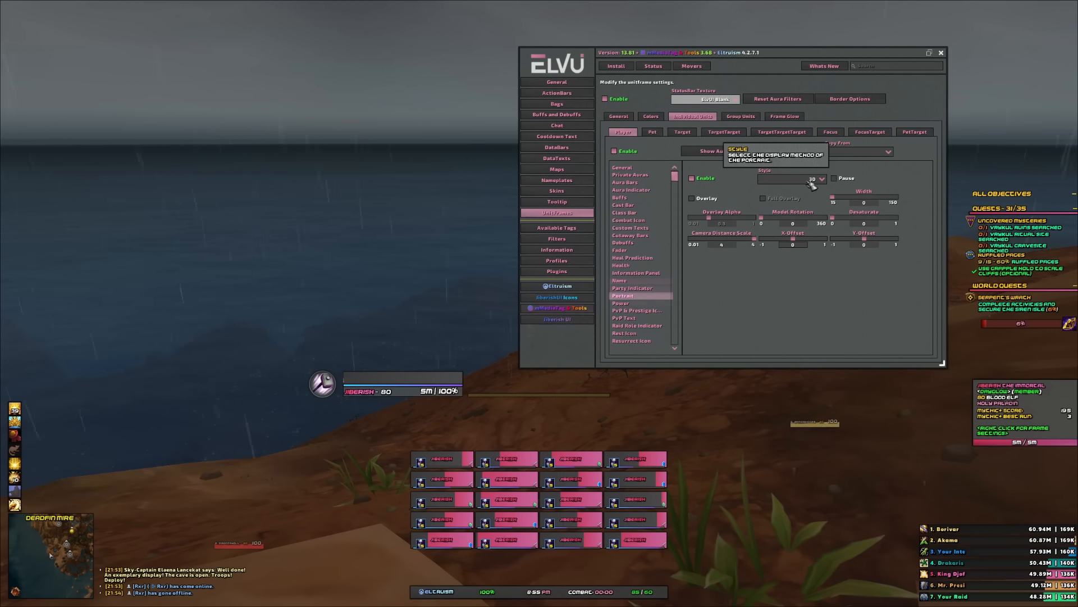
click(692, 198)
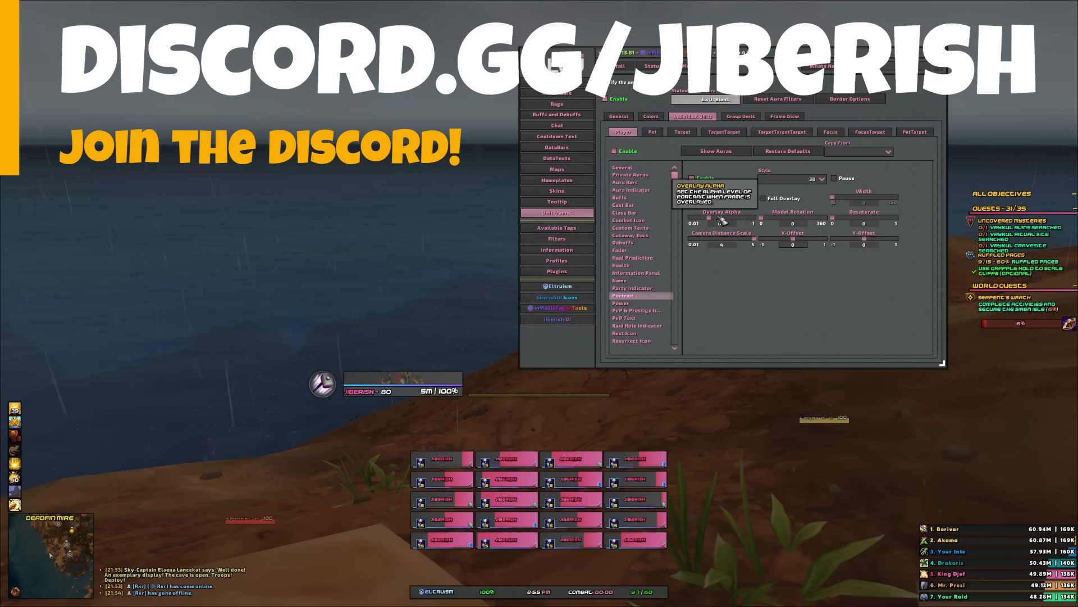
drag(758, 219, 764, 219)
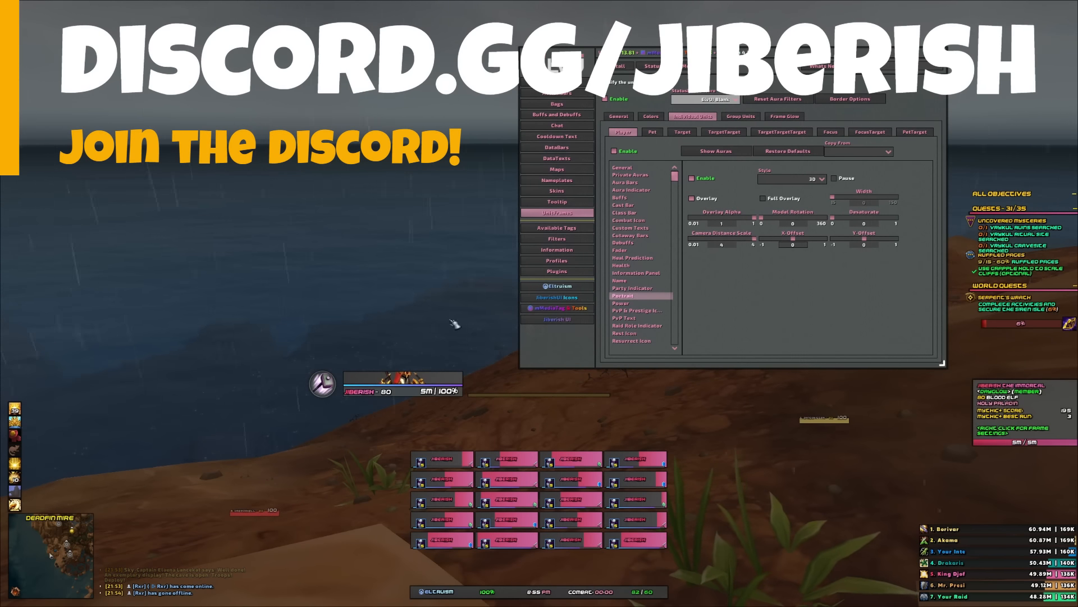